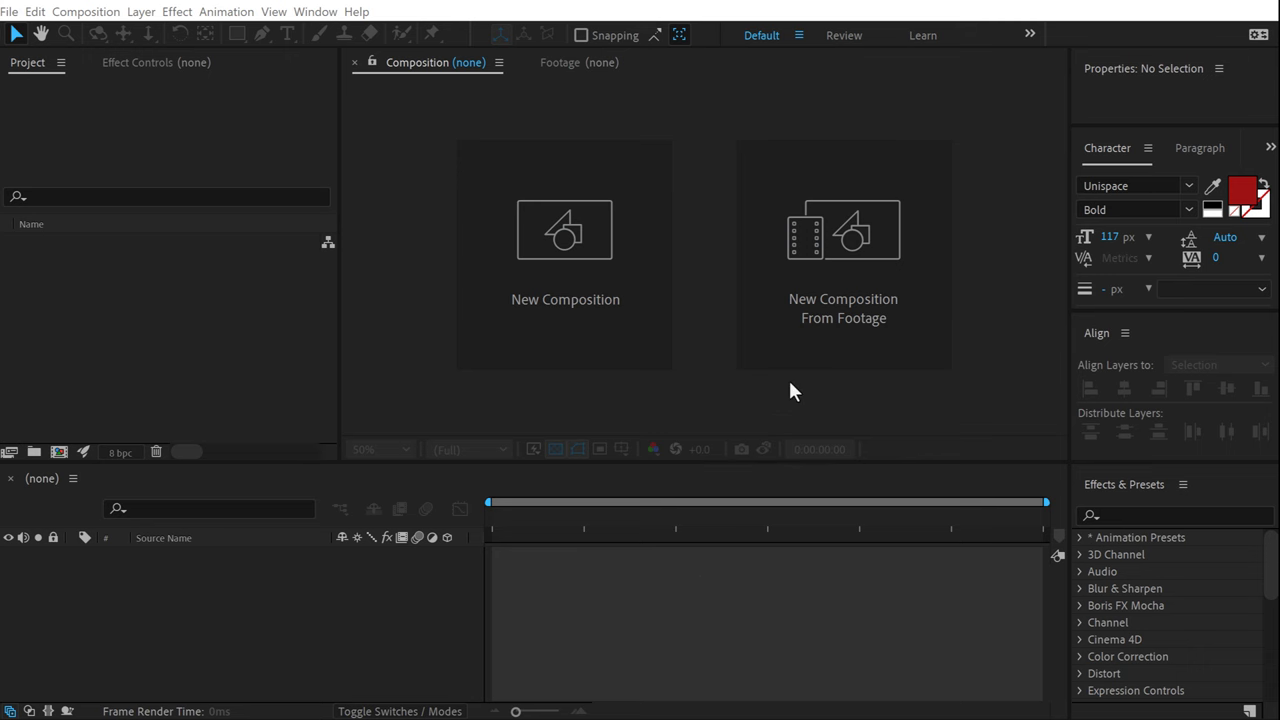
# Create a new 1920×1080 composition named Title_01.
pyautogui.click(542, 293)
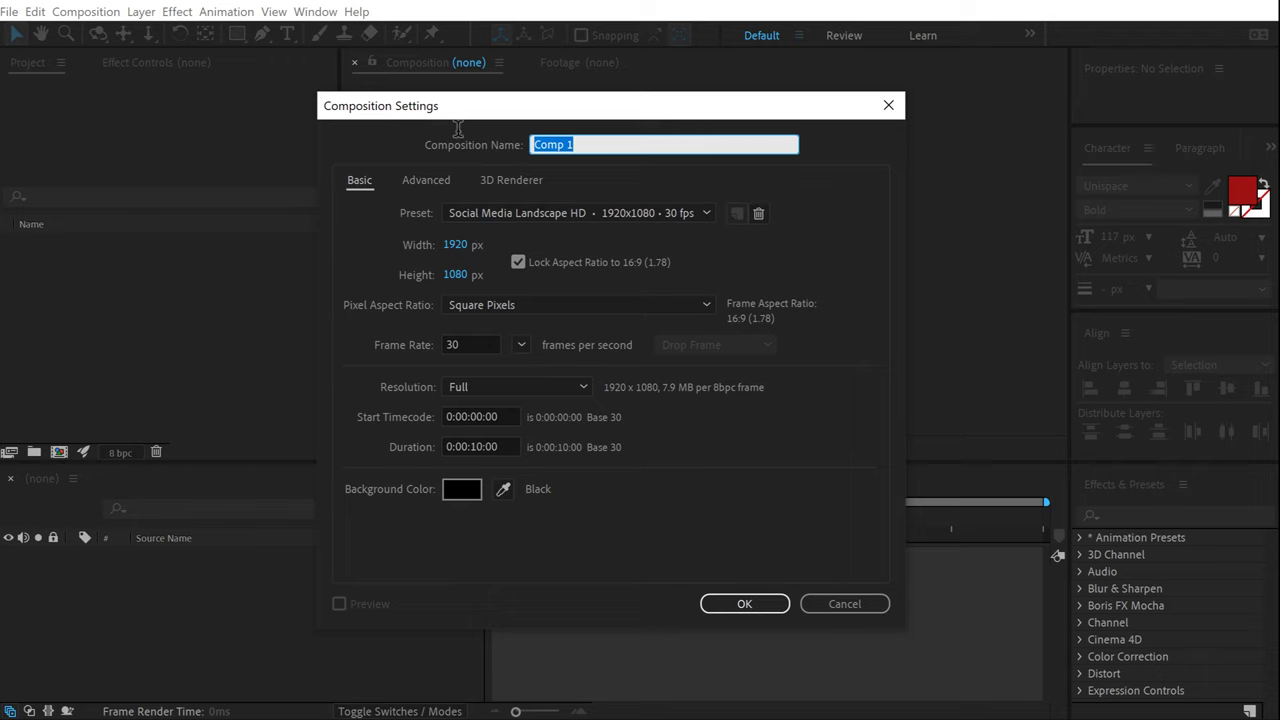
pyautogui.write('Title_01')
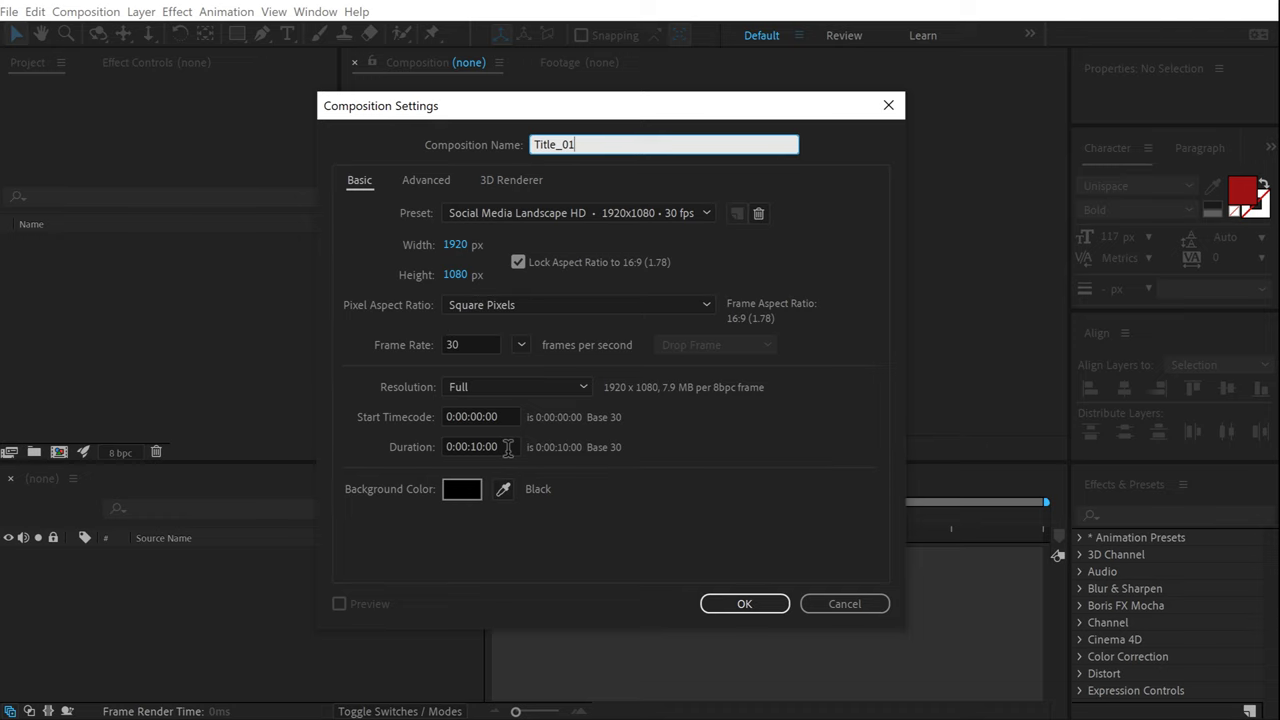
pyautogui.click(745, 604)
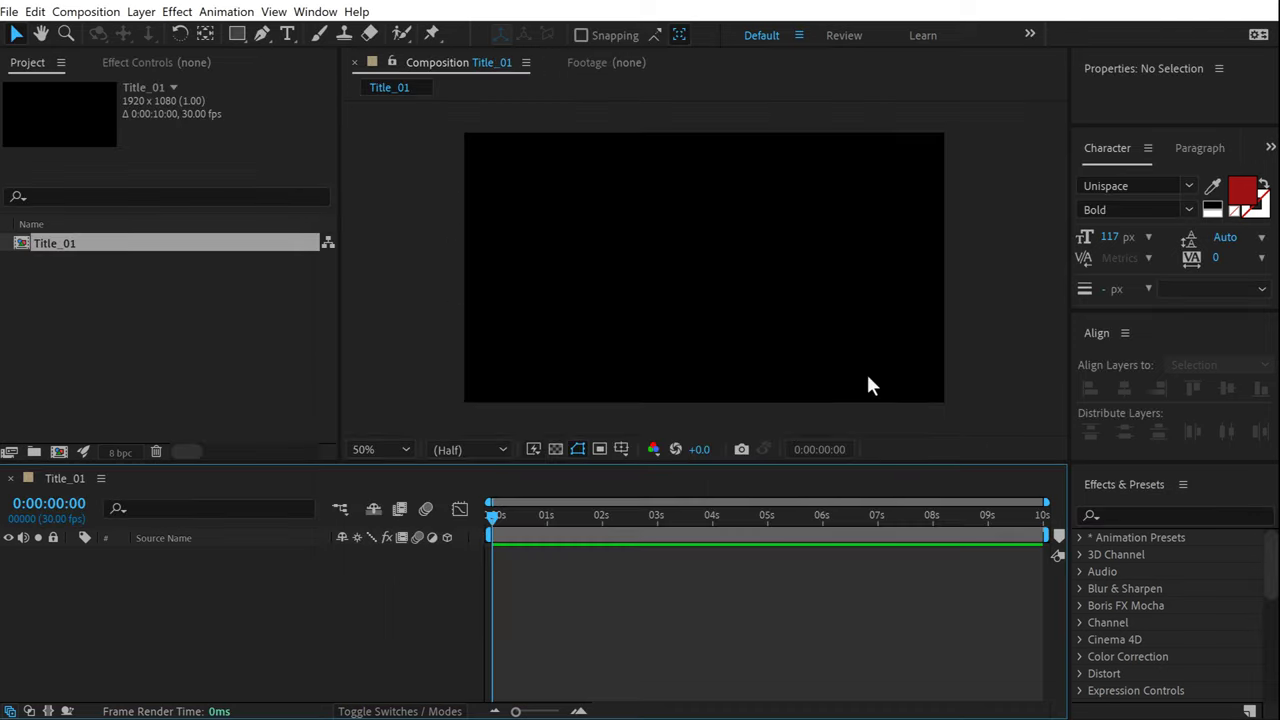
# Add a text layer reading 'Wiggle' in the comp.
pyautogui.click(287, 34)
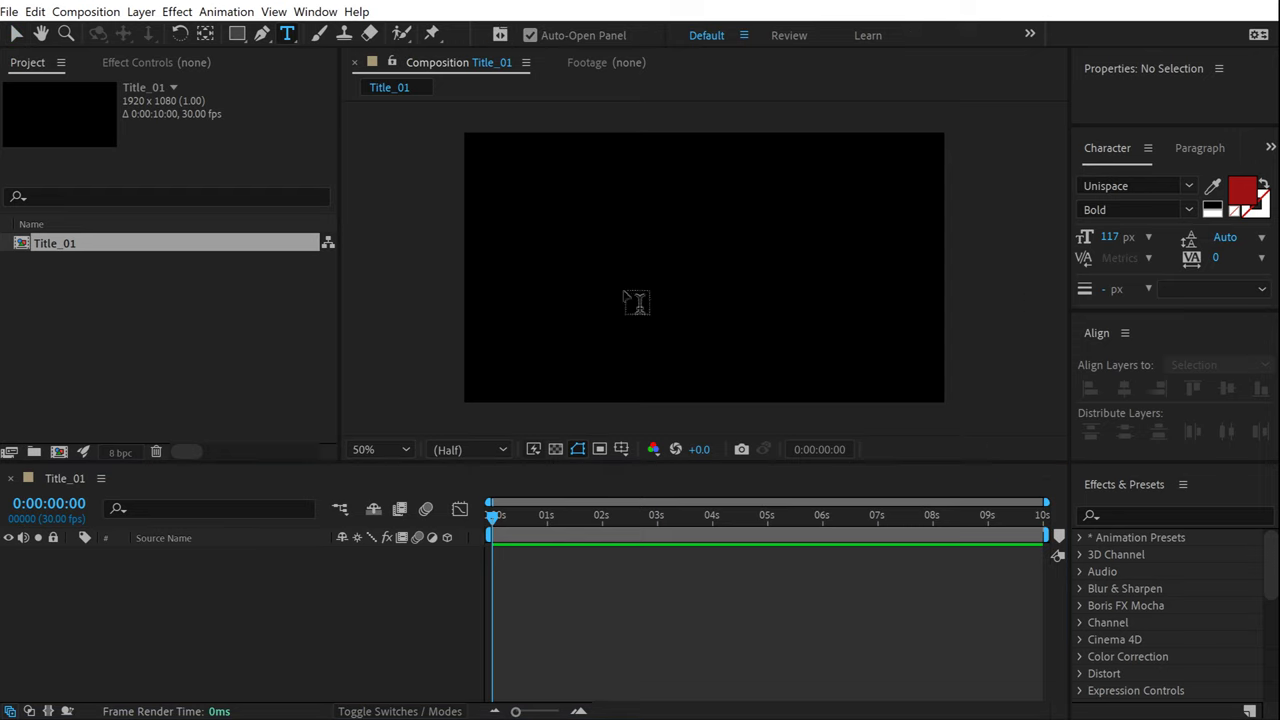
pyautogui.click(624, 292)
pyautogui.write('Wiggle')
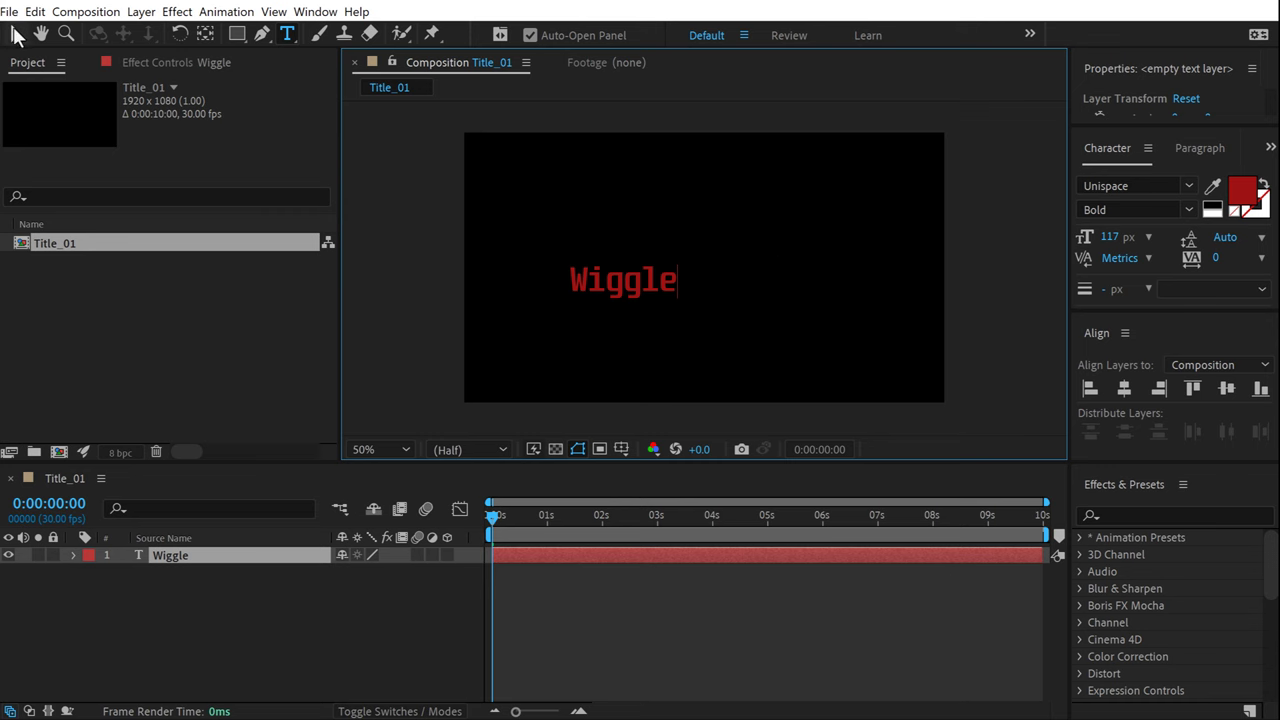
pyautogui.click(16, 36)
# Make the Wiggle text white in Helvetica Now Display Bold.
pyautogui.click(1242, 190)
pyautogui.moveTo(356, 296); pyautogui.dragTo(16, 164)
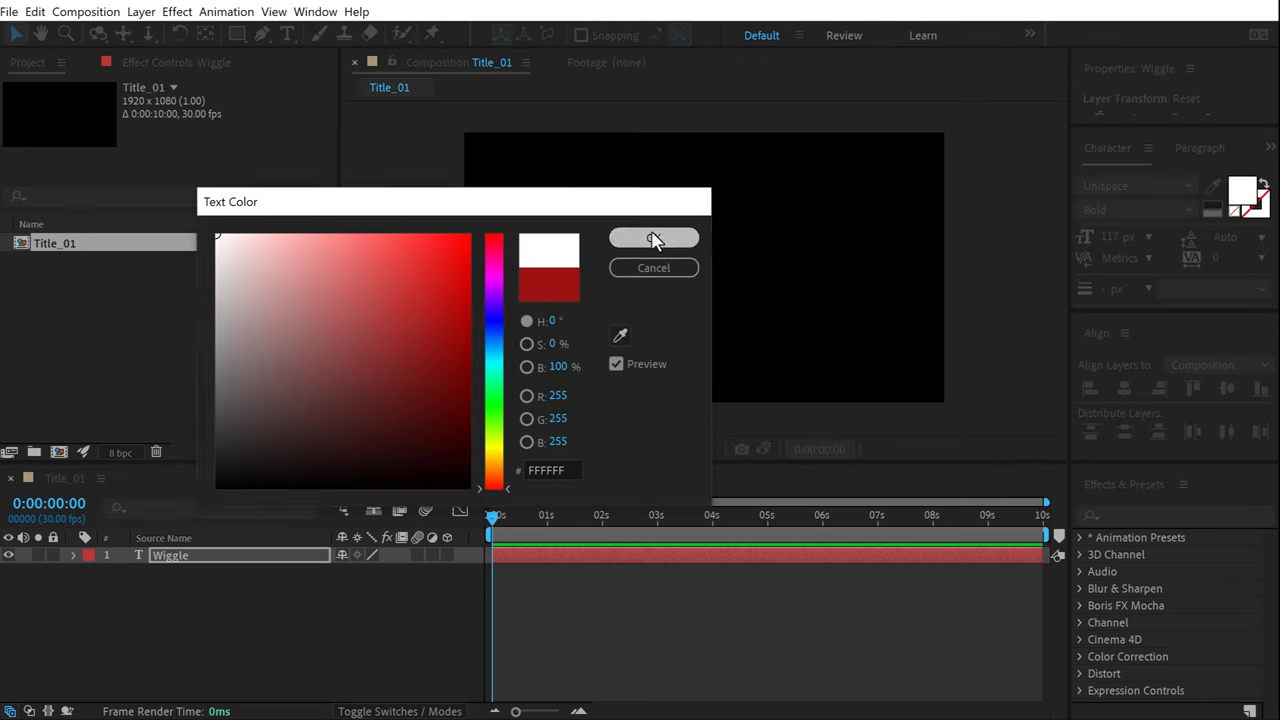
pyautogui.click(653, 240)
pyautogui.click(1143, 185)
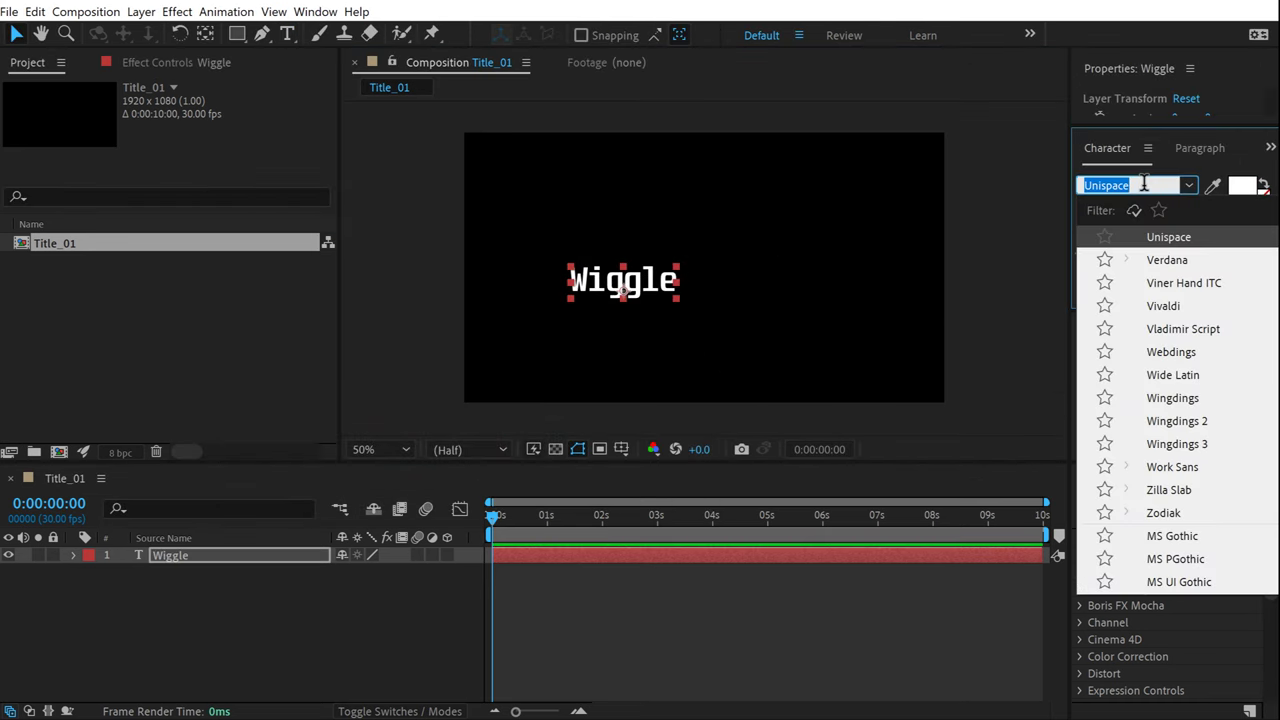
pyautogui.write('helv')
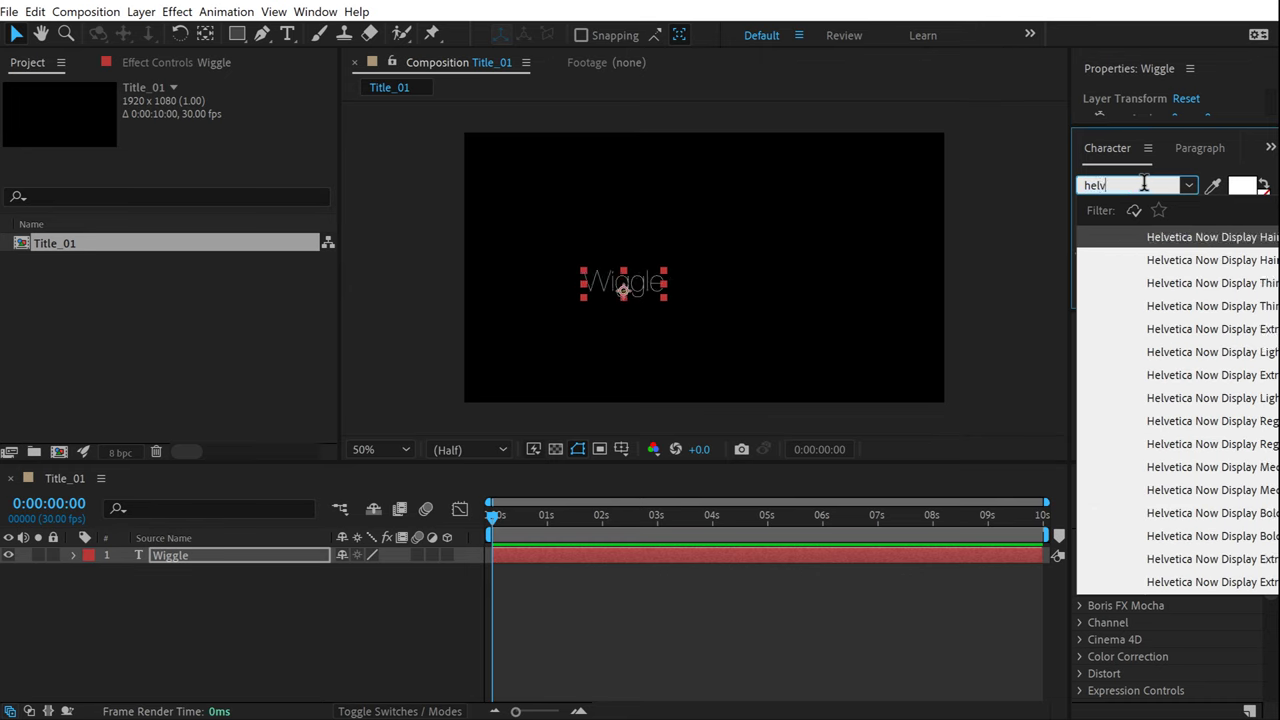
pyautogui.click(1258, 515)
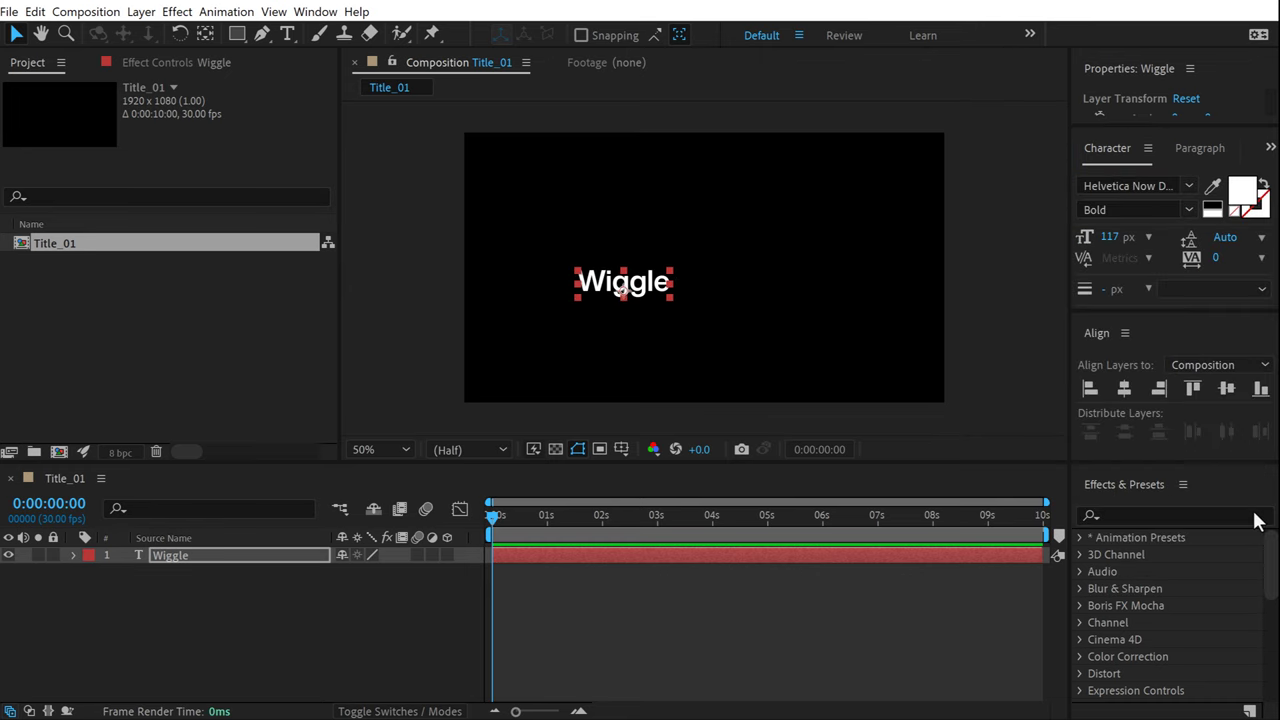
# Set the title to 201 px and centre it horizontally and vertically.
pyautogui.click(1128, 390)
pyautogui.click(1226, 388)
pyautogui.moveTo(1118, 238); pyautogui.dragTo(1195, 238)
pyautogui.click(1226, 388)
# View the comp at full size, enlarge the timeline and twirl open the Wiggle layer.
pyautogui.press('/')
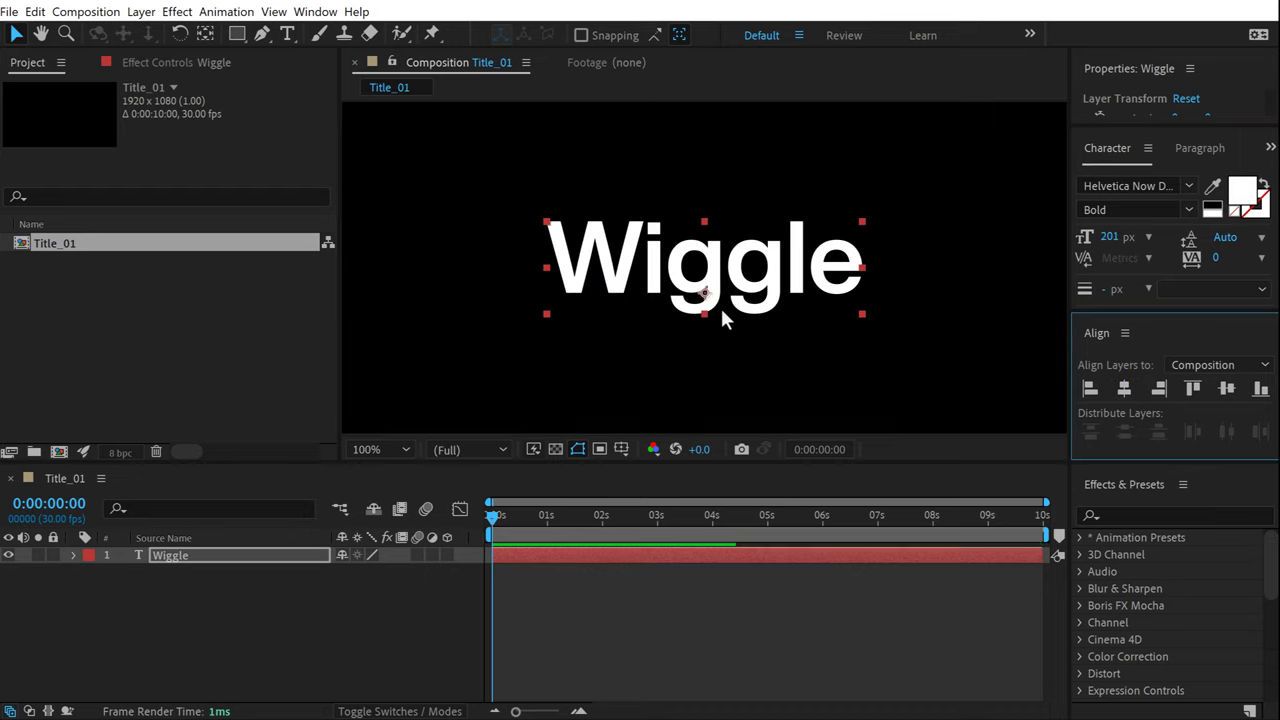
pyautogui.click(245, 572)
pyautogui.moveTo(224, 465); pyautogui.dragTo(257, 368)
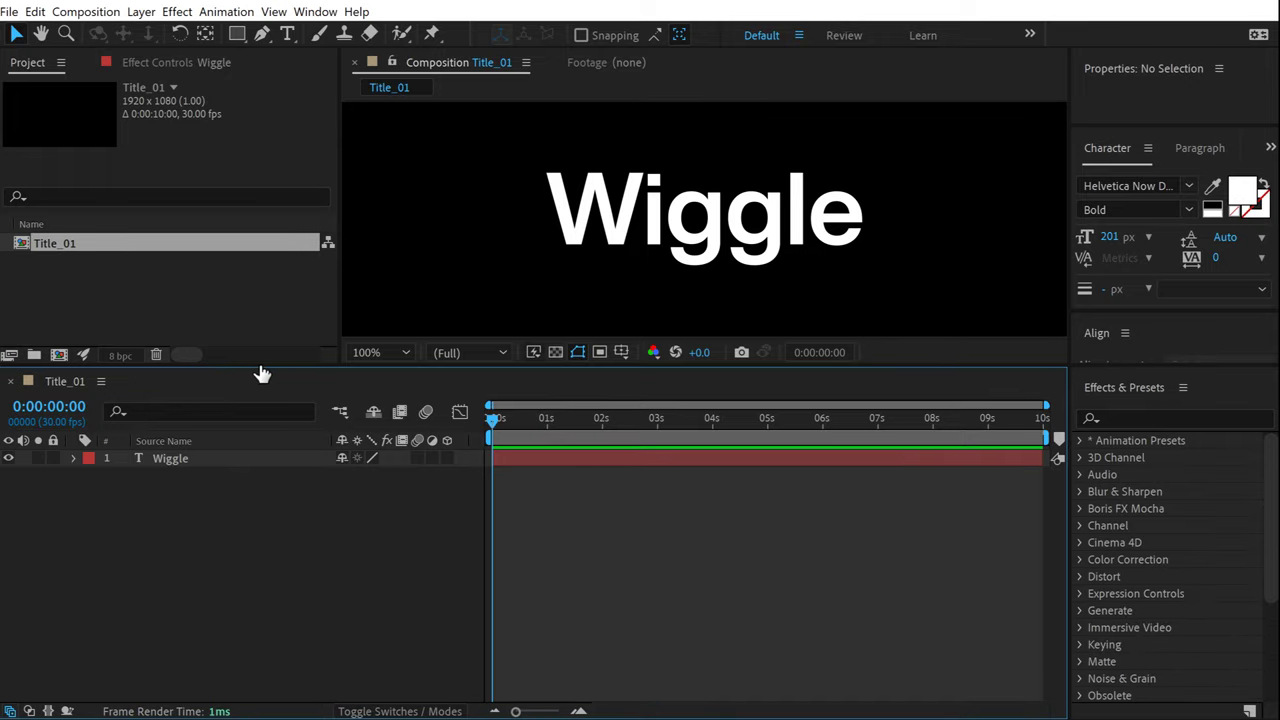
pyautogui.click(72, 459)
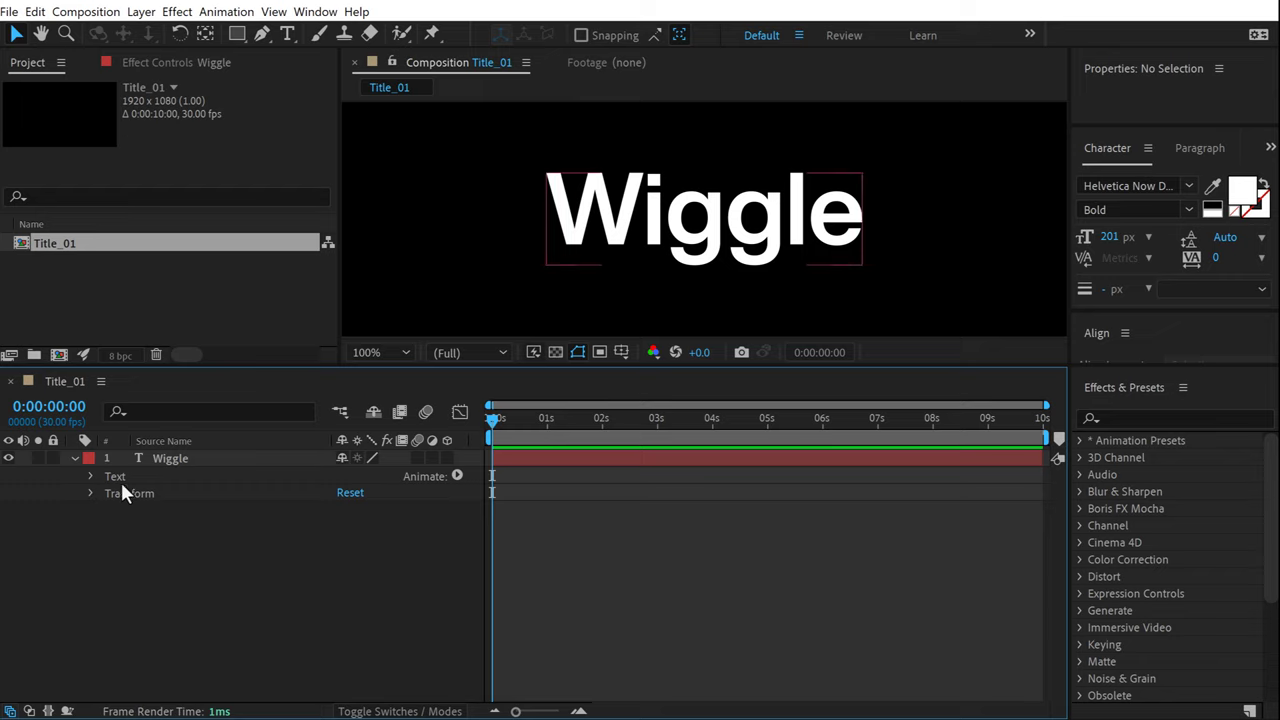
# Add a Position text animator to Wiggle with Position set to 3.0, 5.0.
pyautogui.click(456, 476)
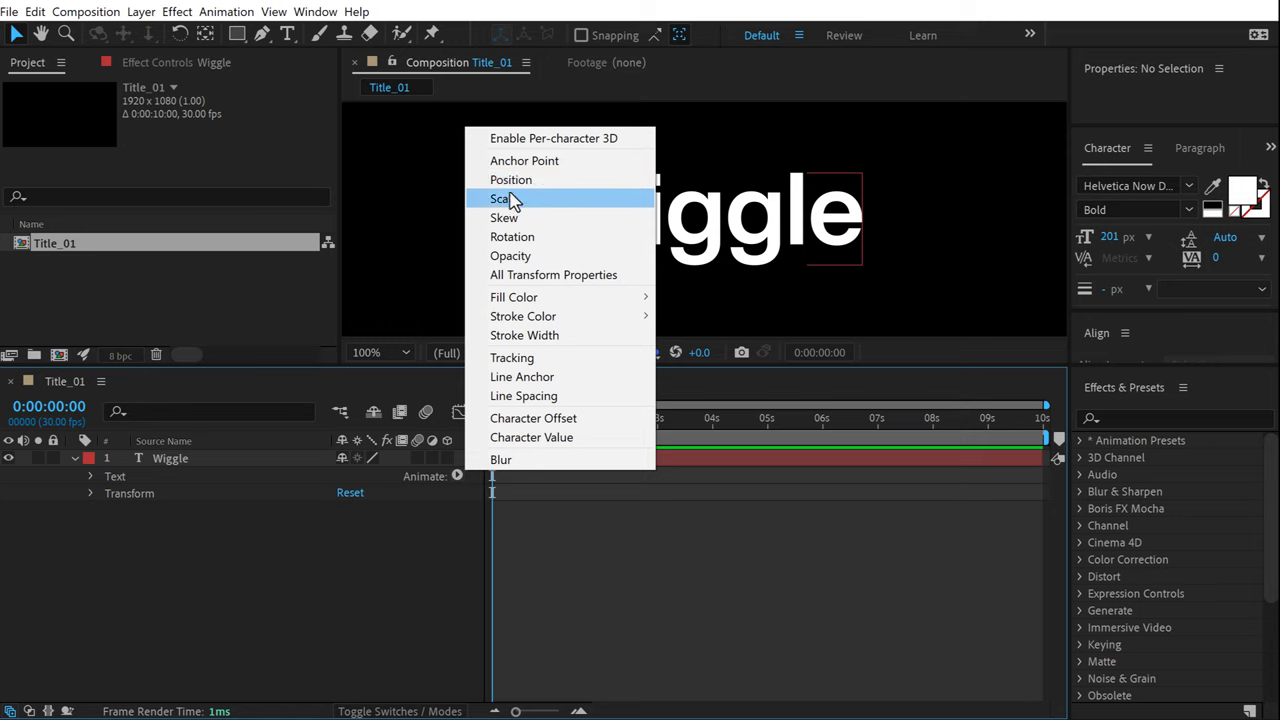
pyautogui.click(515, 181)
pyautogui.click(292, 623)
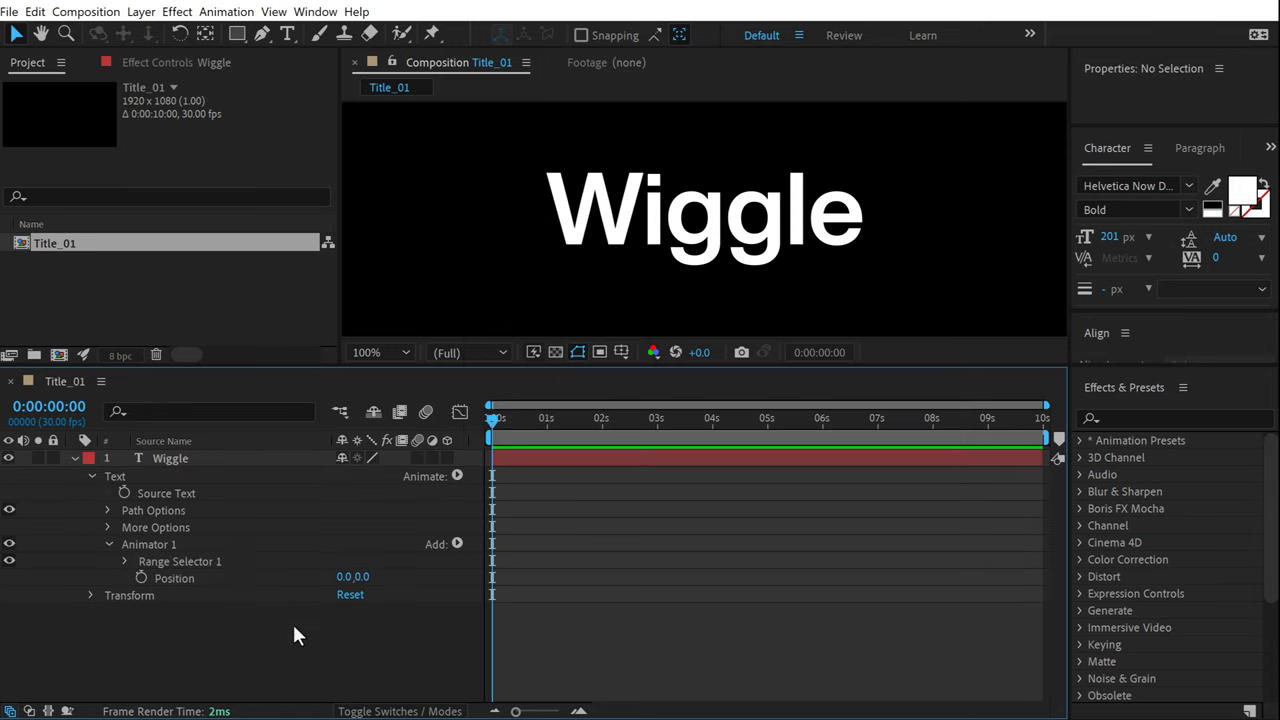
pyautogui.click(345, 577)
pyautogui.write('3')
pyautogui.press('Return')
pyautogui.press('Return')
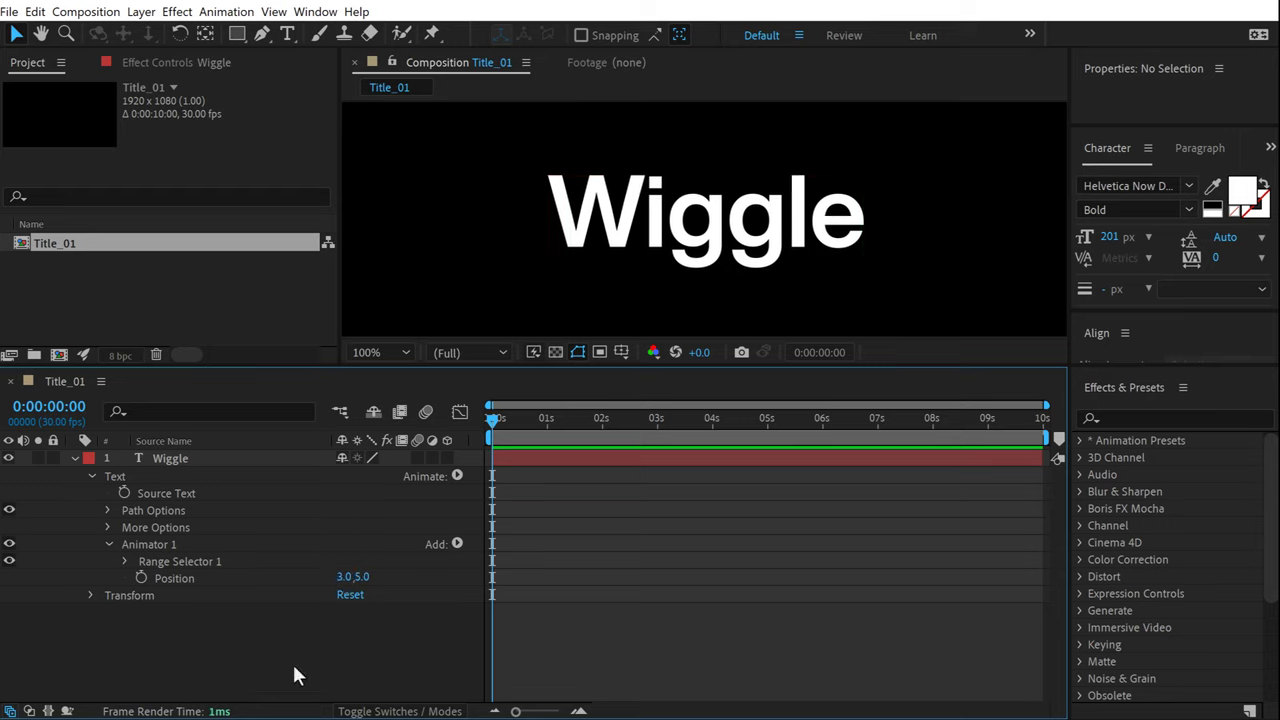
pyautogui.click(154, 543)
pyautogui.click(457, 544)
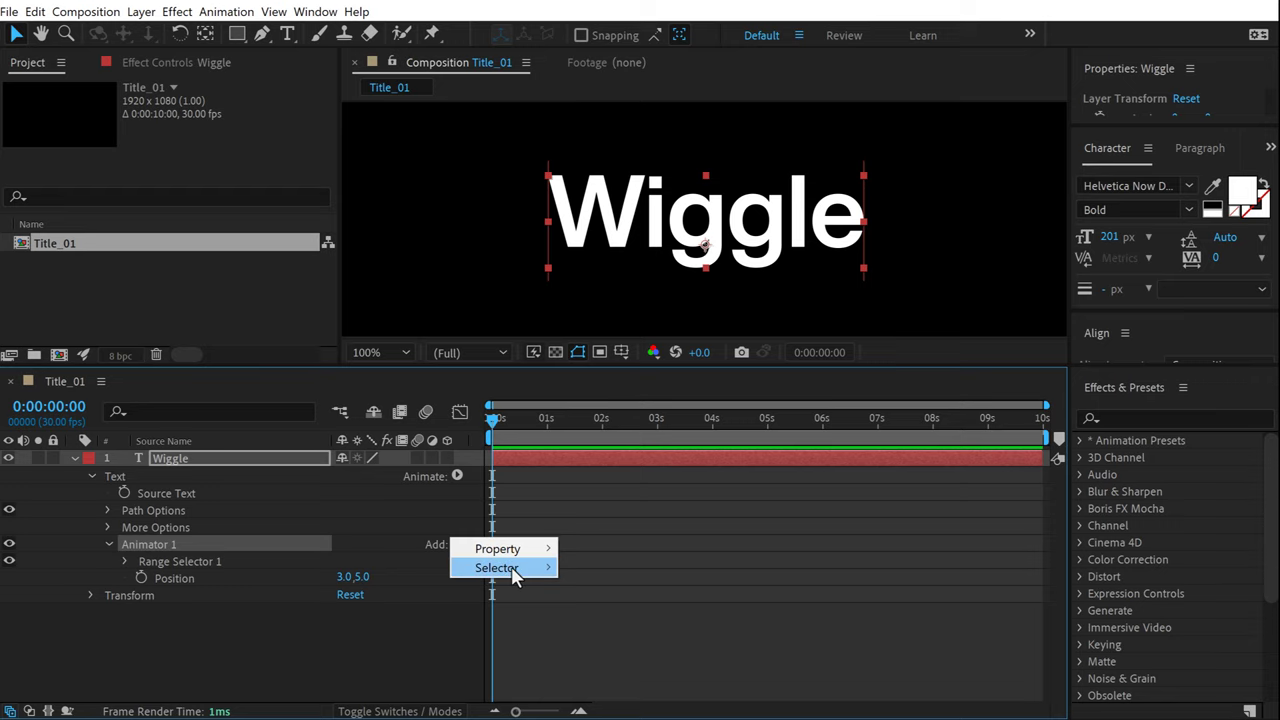
# Add a Wiggly Selector to Animator 1 with 1 wiggle per second and 0% correlation.
pyautogui.moveTo(515, 568)
pyautogui.click(600, 587)
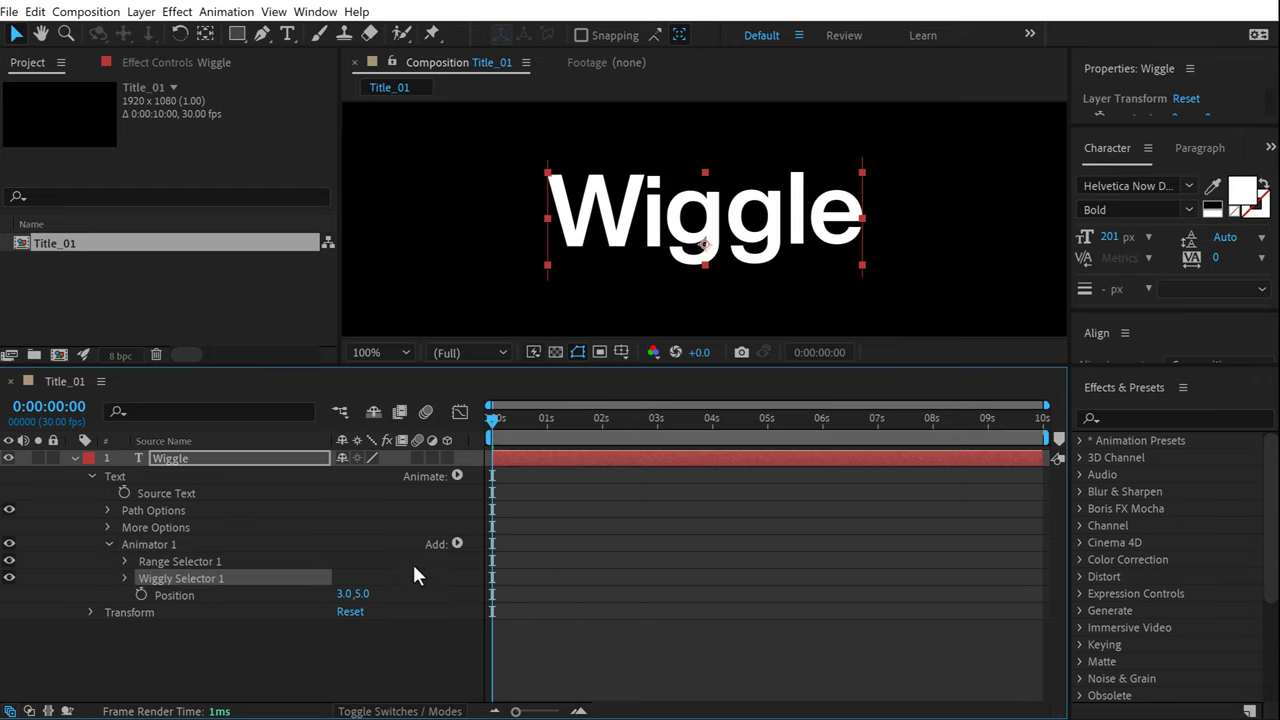
pyautogui.click(125, 578)
pyautogui.moveTo(241, 366); pyautogui.dragTo(258, 259)
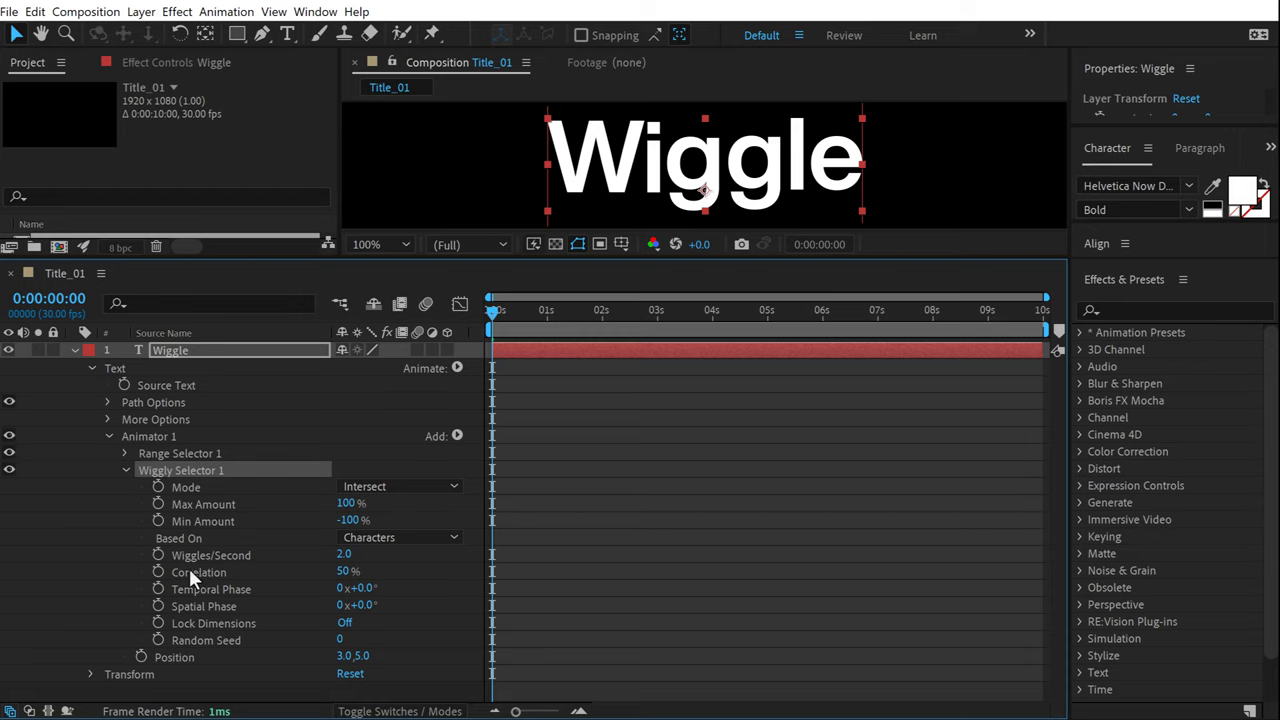
pyautogui.click(345, 558)
pyautogui.write('1')
pyautogui.click(426, 591)
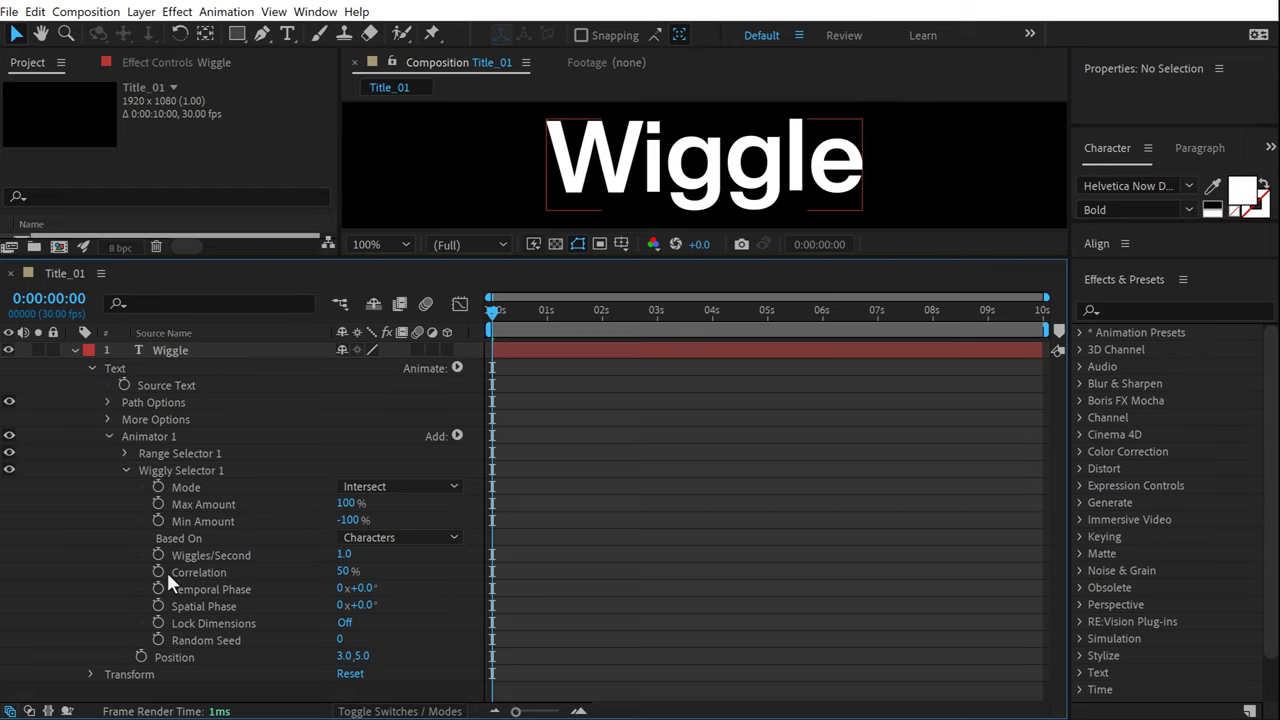
pyautogui.click(348, 569)
pyautogui.write('0')
pyautogui.press('Return')
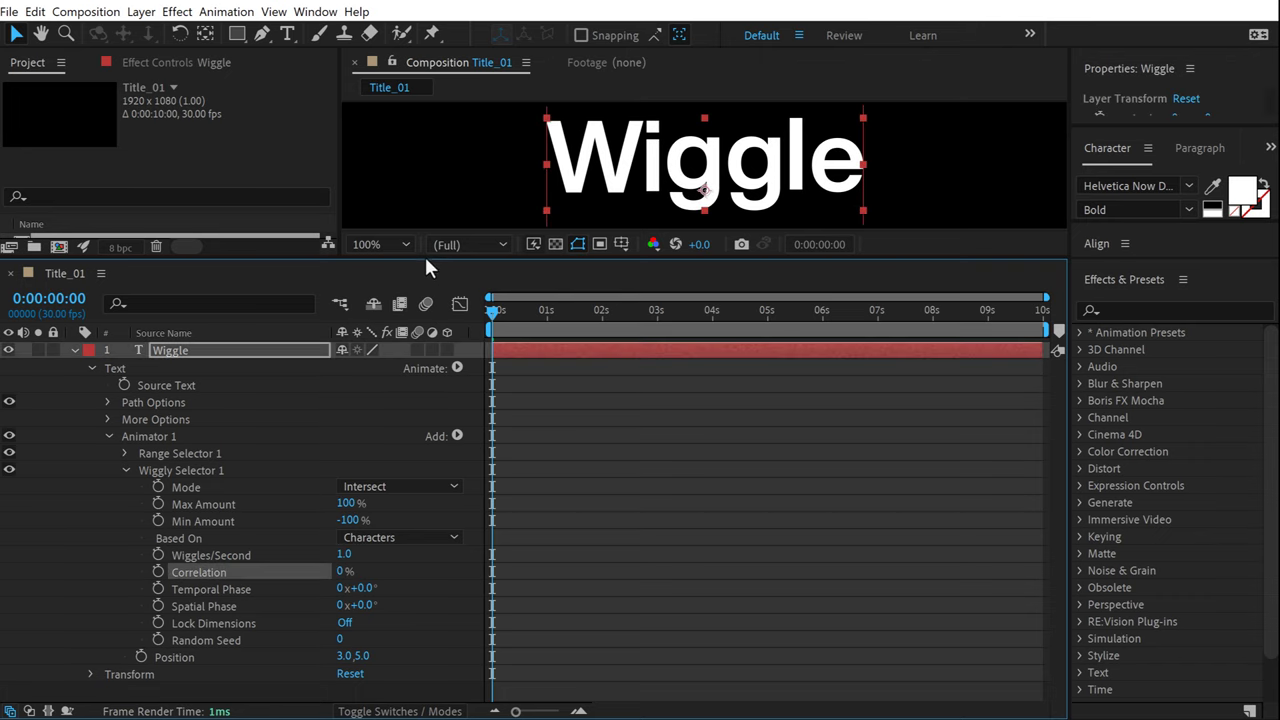
# Preview the jitter and compare it with Correlation raised to 100%.
pyautogui.moveTo(426, 260); pyautogui.dragTo(440, 376)
pyautogui.press('space')
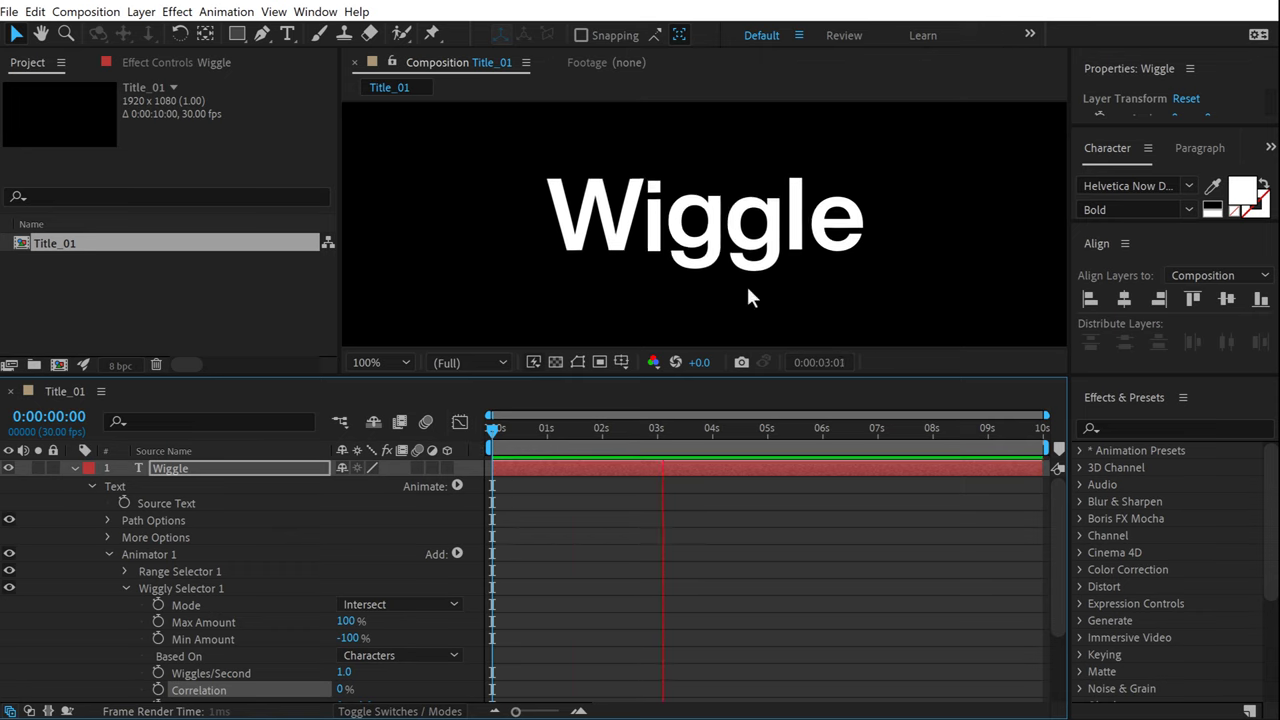
pyautogui.moveTo(663, 432)
pyautogui.mouseDown()
pyautogui.moveTo(510, 424)
pyautogui.moveTo(751, 428)
pyautogui.moveTo(657, 428)
pyautogui.mouseUp()
pyautogui.scroll(-1, 330, 620)
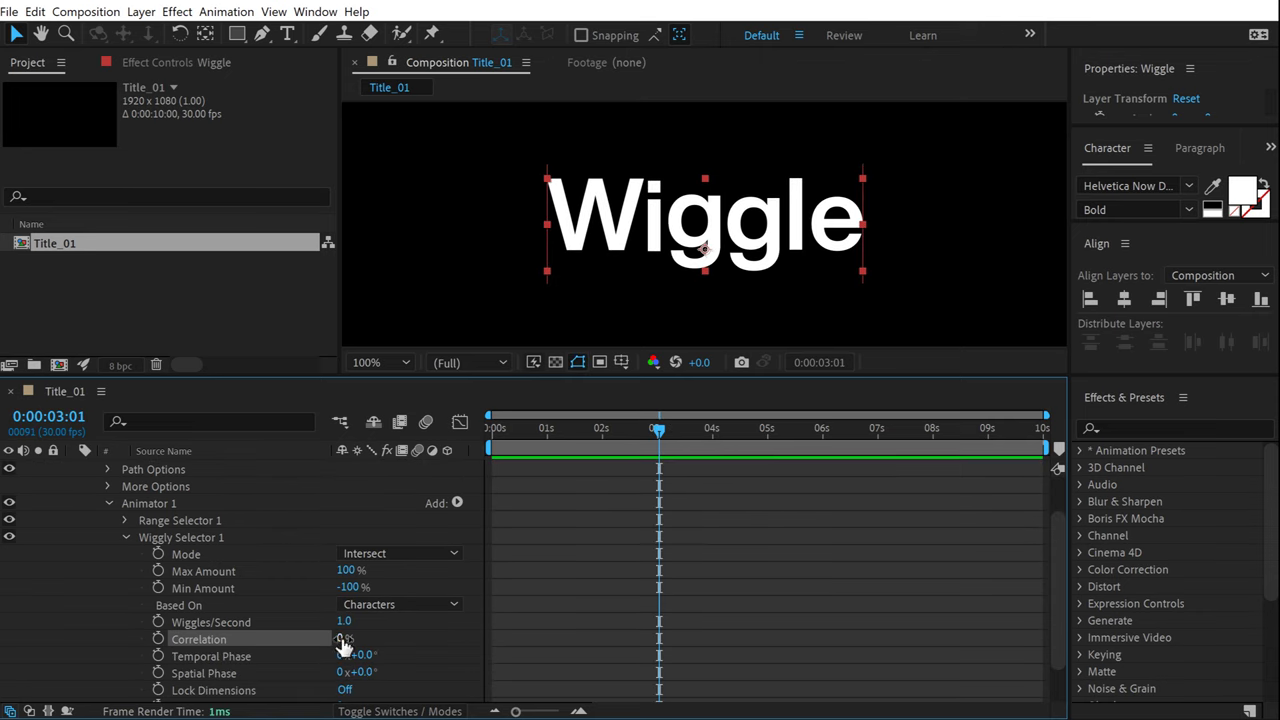
pyautogui.moveTo(341, 639); pyautogui.dragTo(511, 638)
pyautogui.click(527, 430)
pyautogui.press('space')
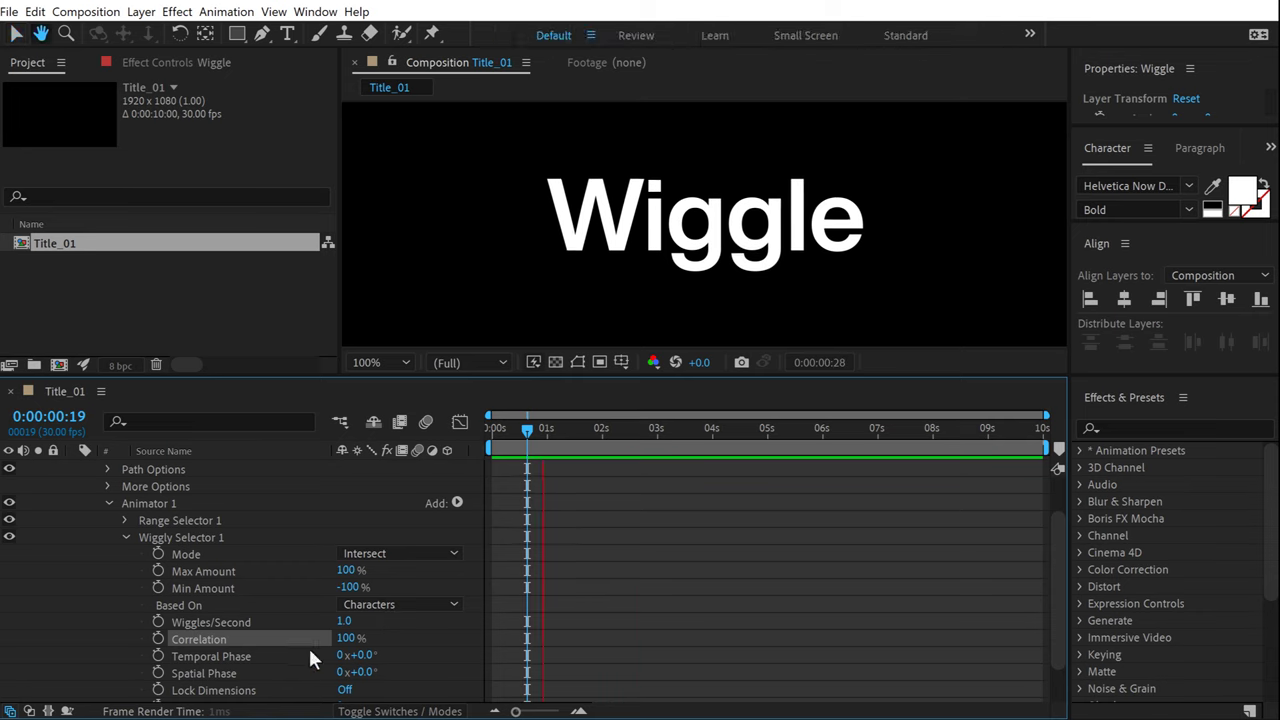
# Return Correlation to 0% and preview the independent letter jitter again.
pyautogui.moveTo(345, 639); pyautogui.dragTo(318, 639)
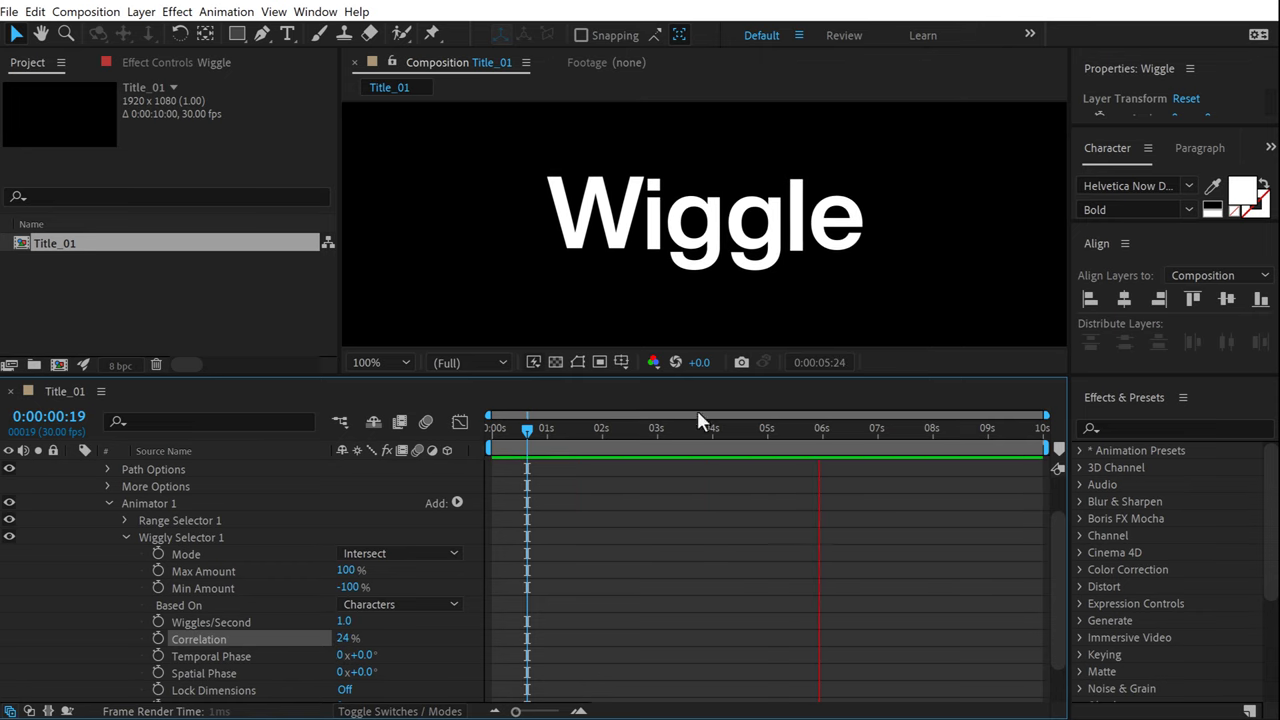
pyautogui.click(529, 440)
pyautogui.press('space')
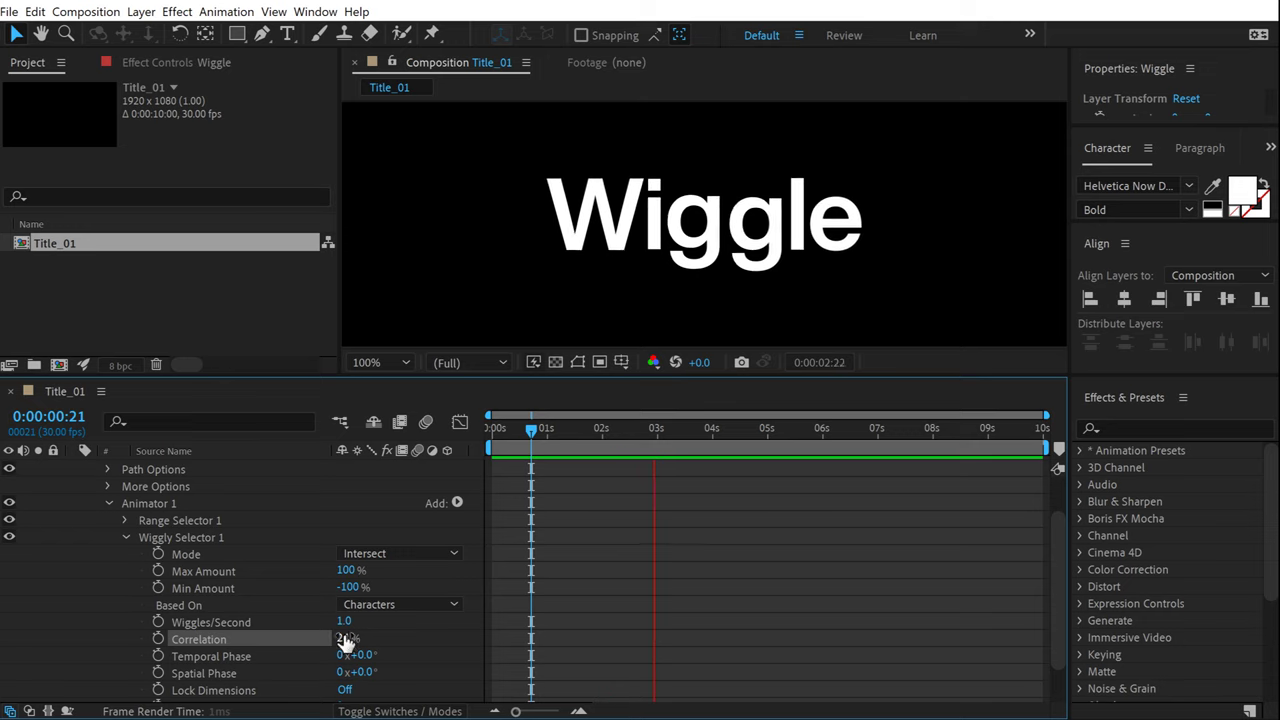
pyautogui.moveTo(343, 641); pyautogui.dragTo(164, 641)
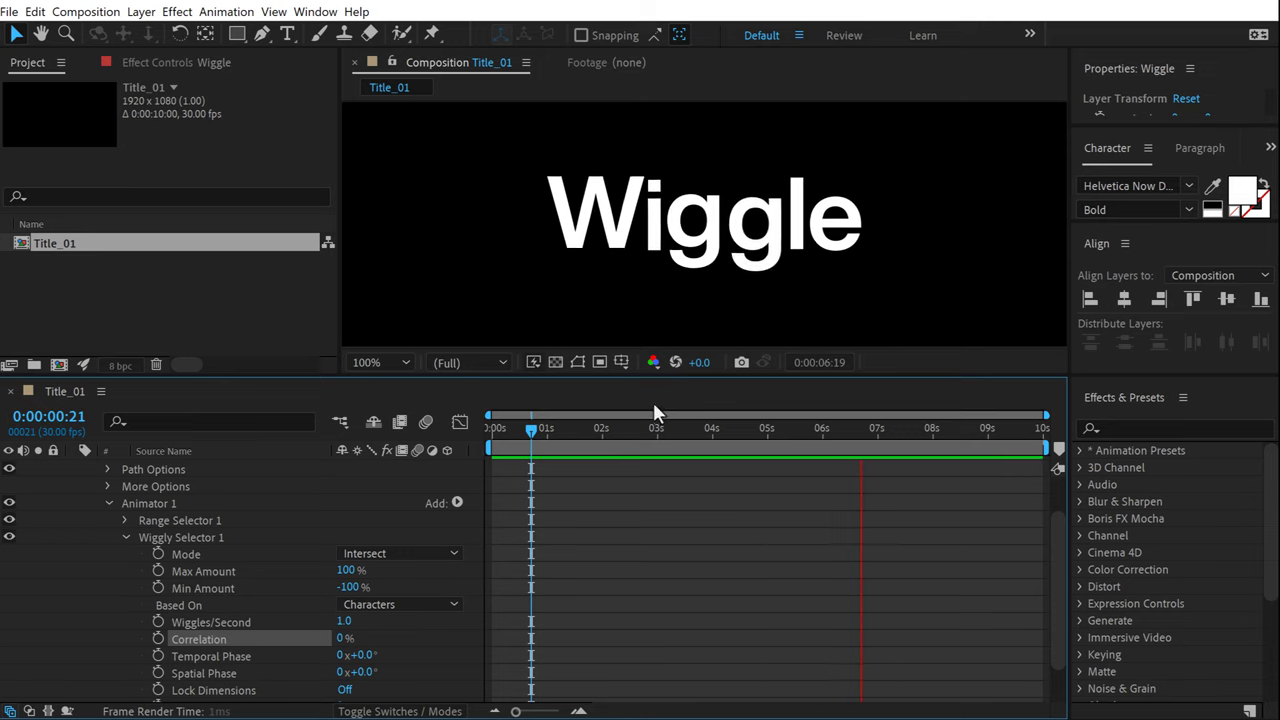
pyautogui.click(583, 442)
pyautogui.scroll(2, 181, 470)
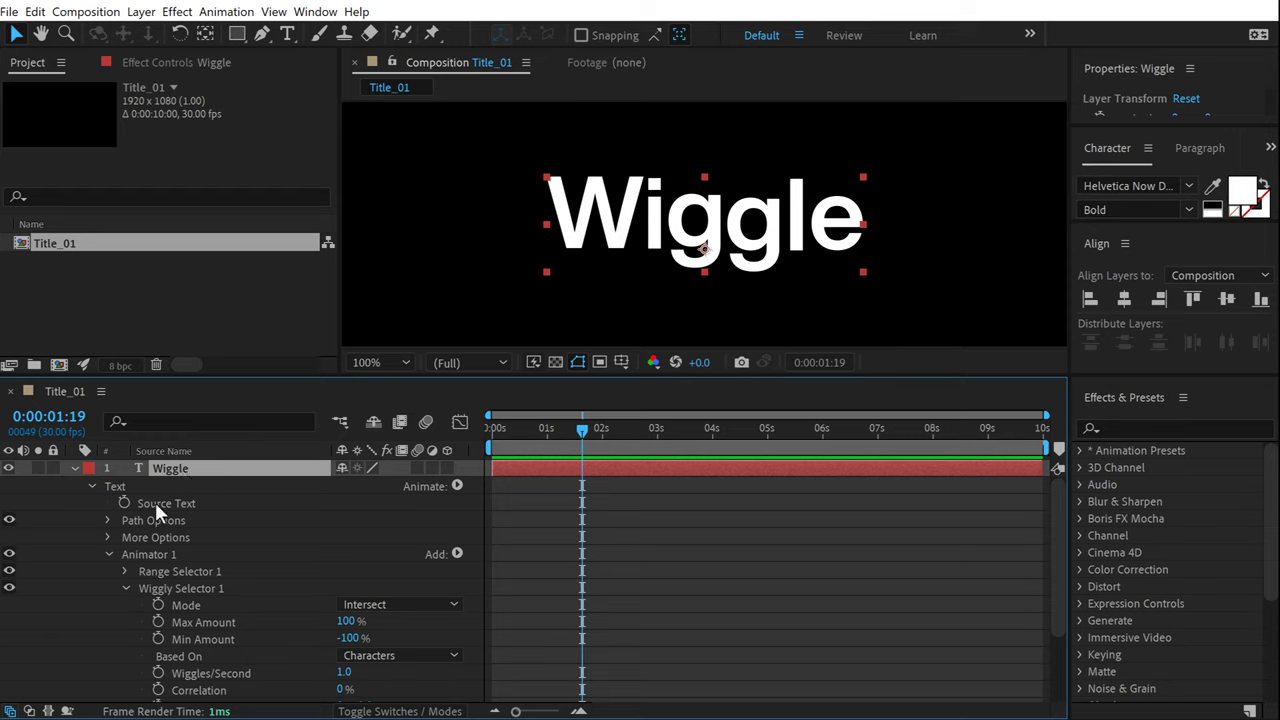
# Apply Posterize Time to the Wiggle layer with a frame rate of 5.
pyautogui.click(1140, 428)
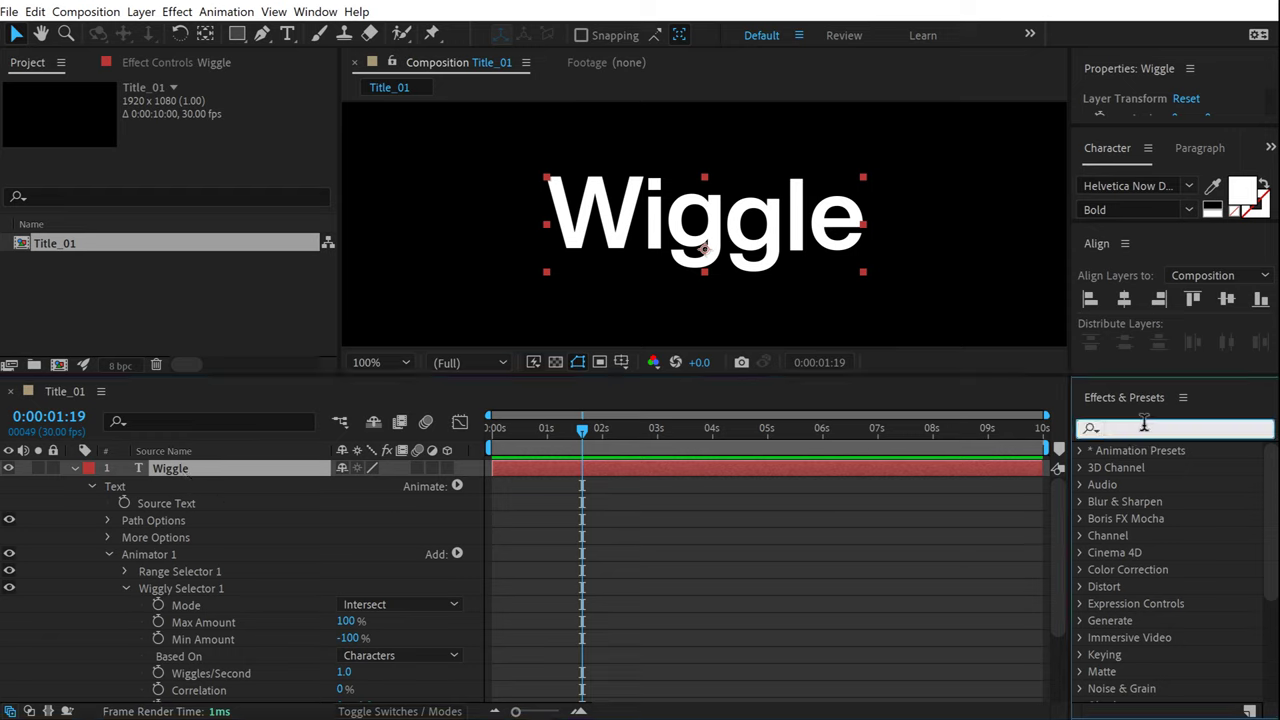
pyautogui.write('post')
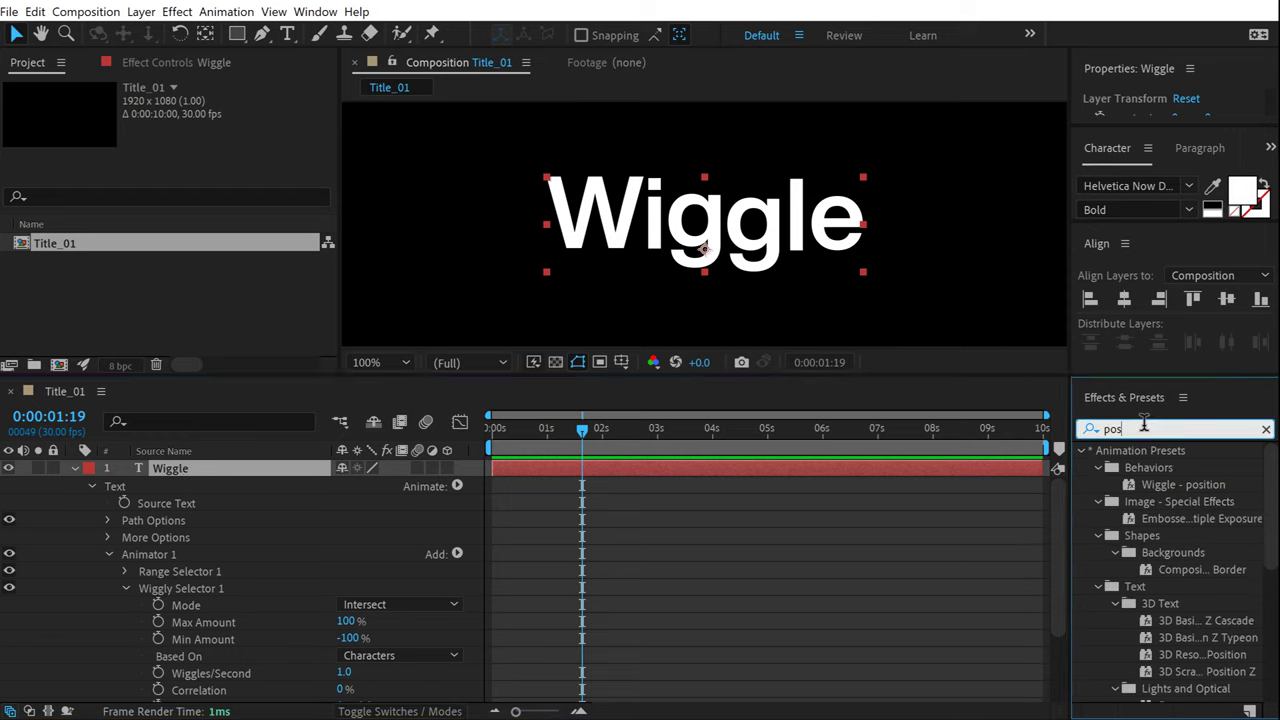
pyautogui.doubleClick(1167, 498)
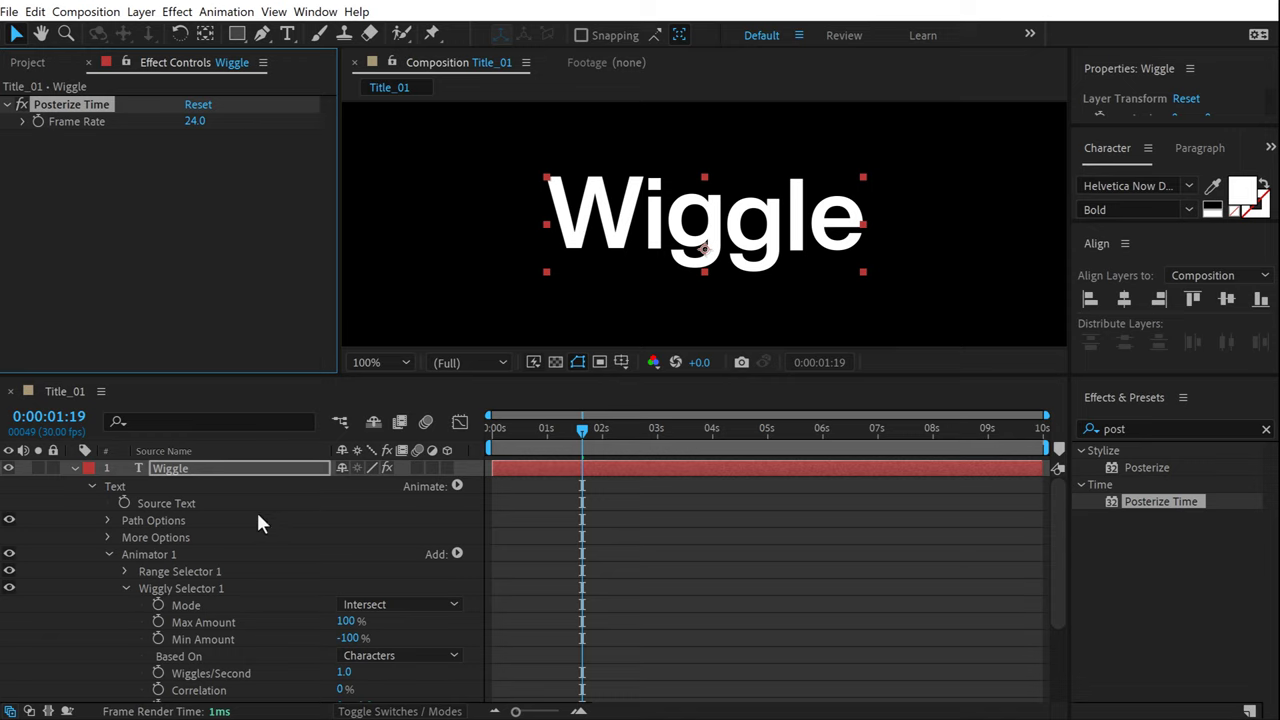
pyautogui.click(175, 472)
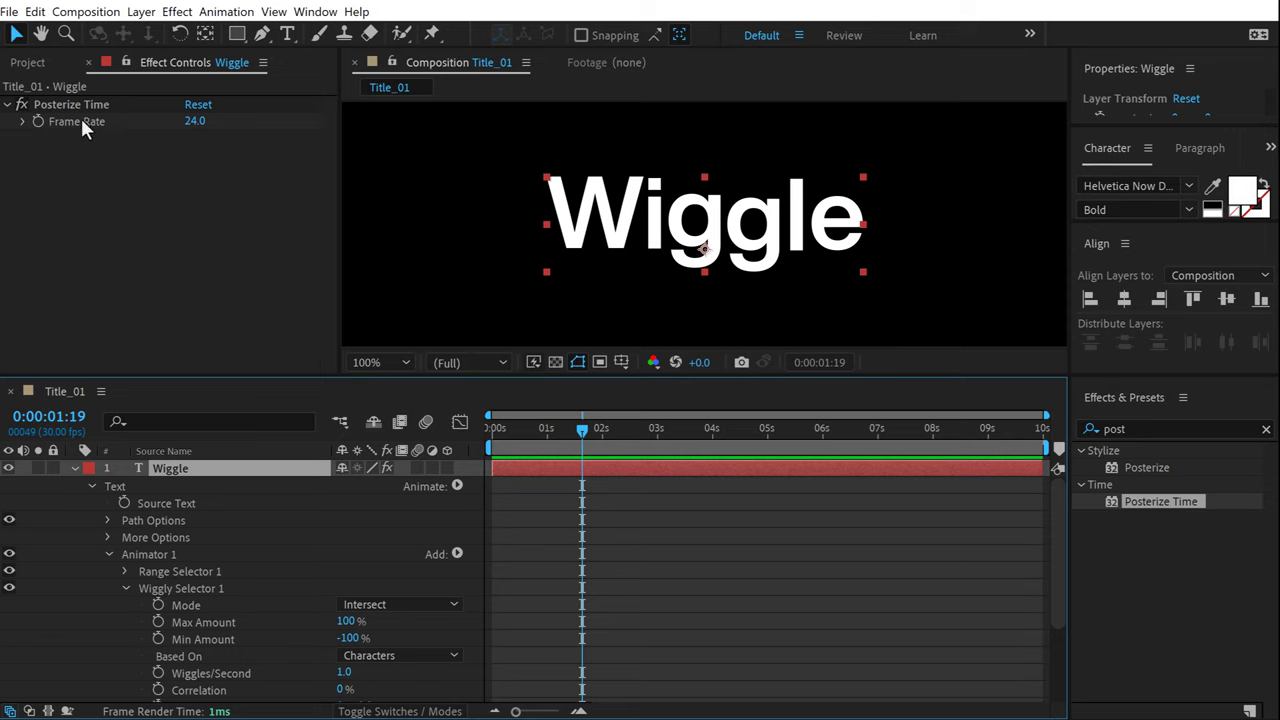
pyautogui.click(194, 122)
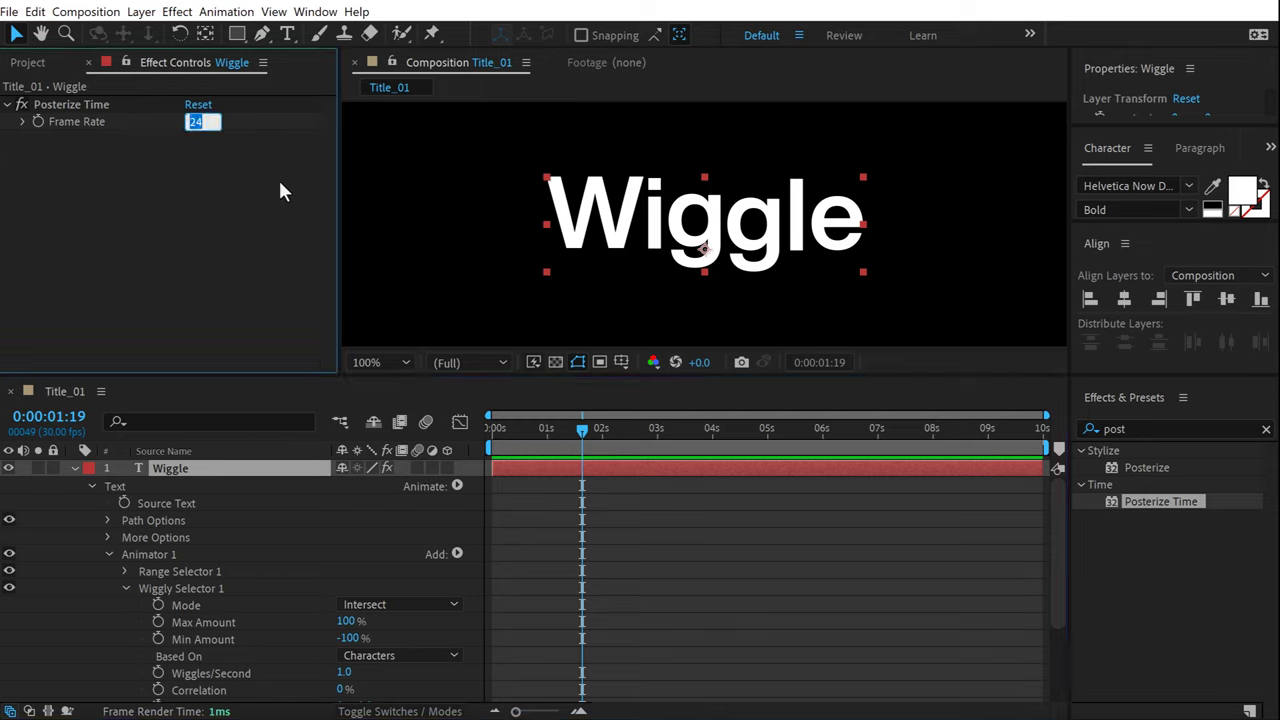
pyautogui.write('5')
pyautogui.press('Return')
pyautogui.click(542, 429)
# Preview the choppier jitter, collapse the layer and fit the whole comp in view.
pyautogui.click(491, 450)
pyautogui.press('space')
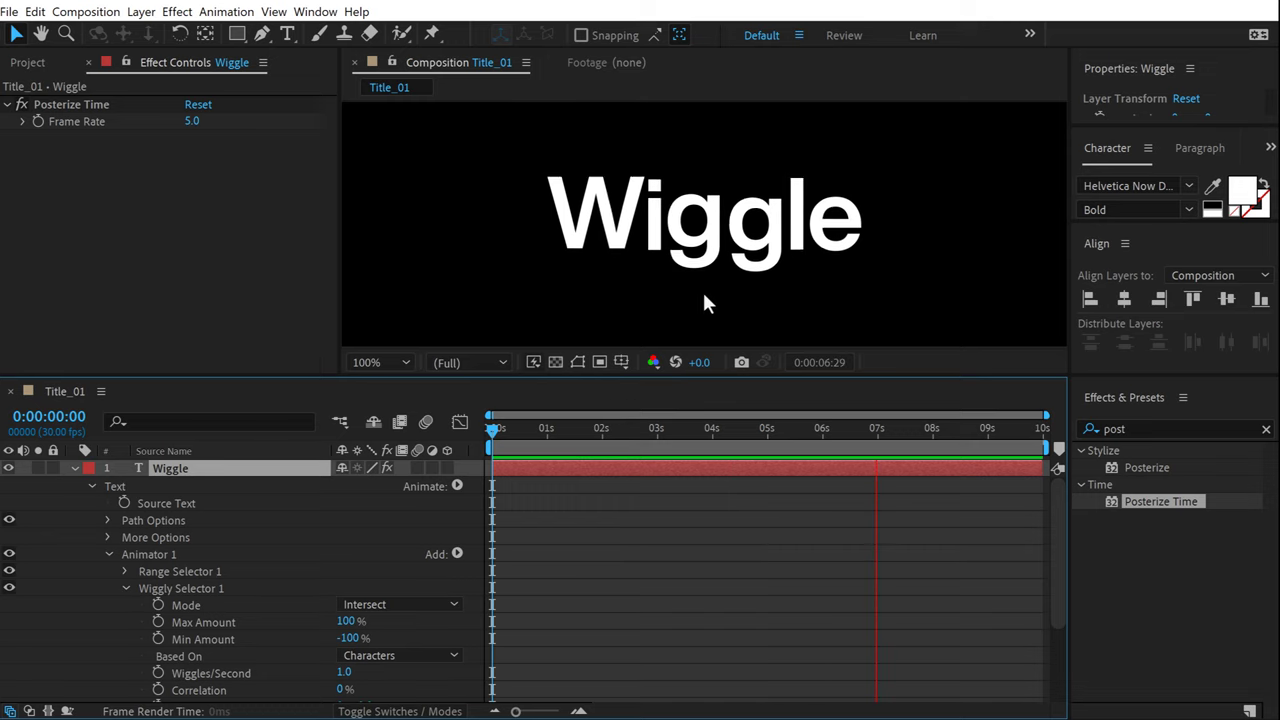
pyautogui.press('space')
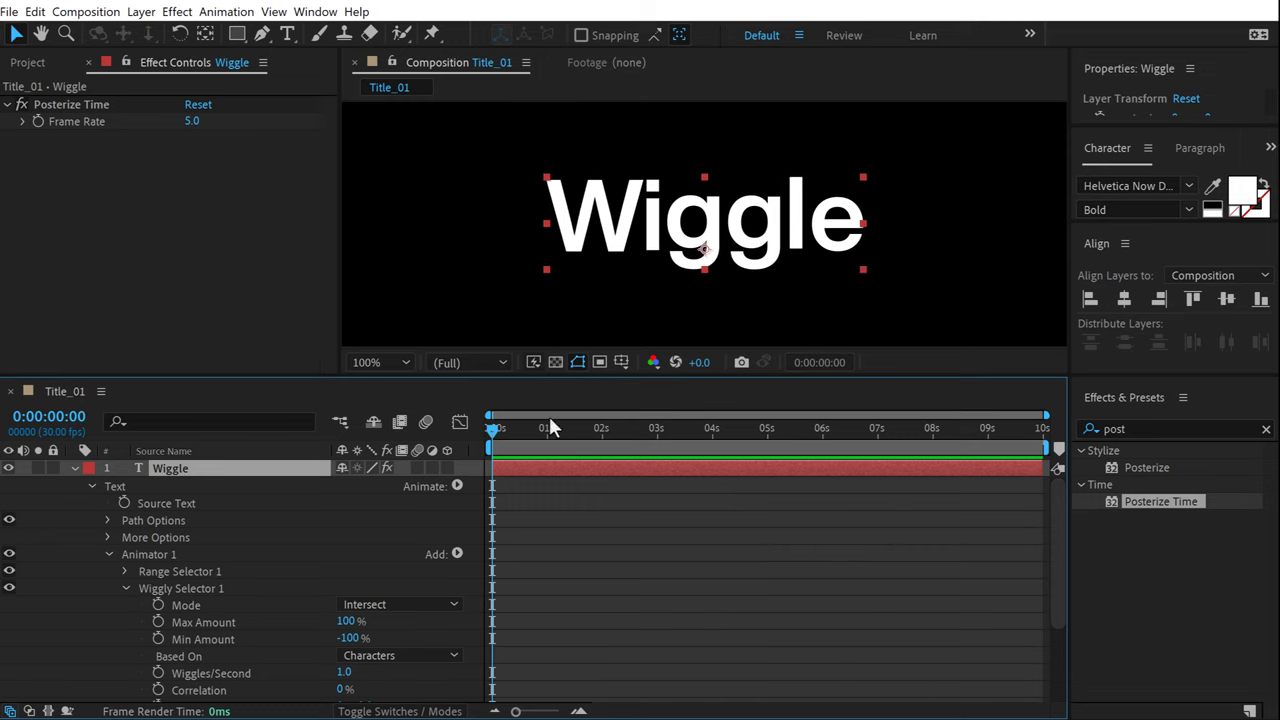
pyautogui.click(238, 494)
pyautogui.press('space')
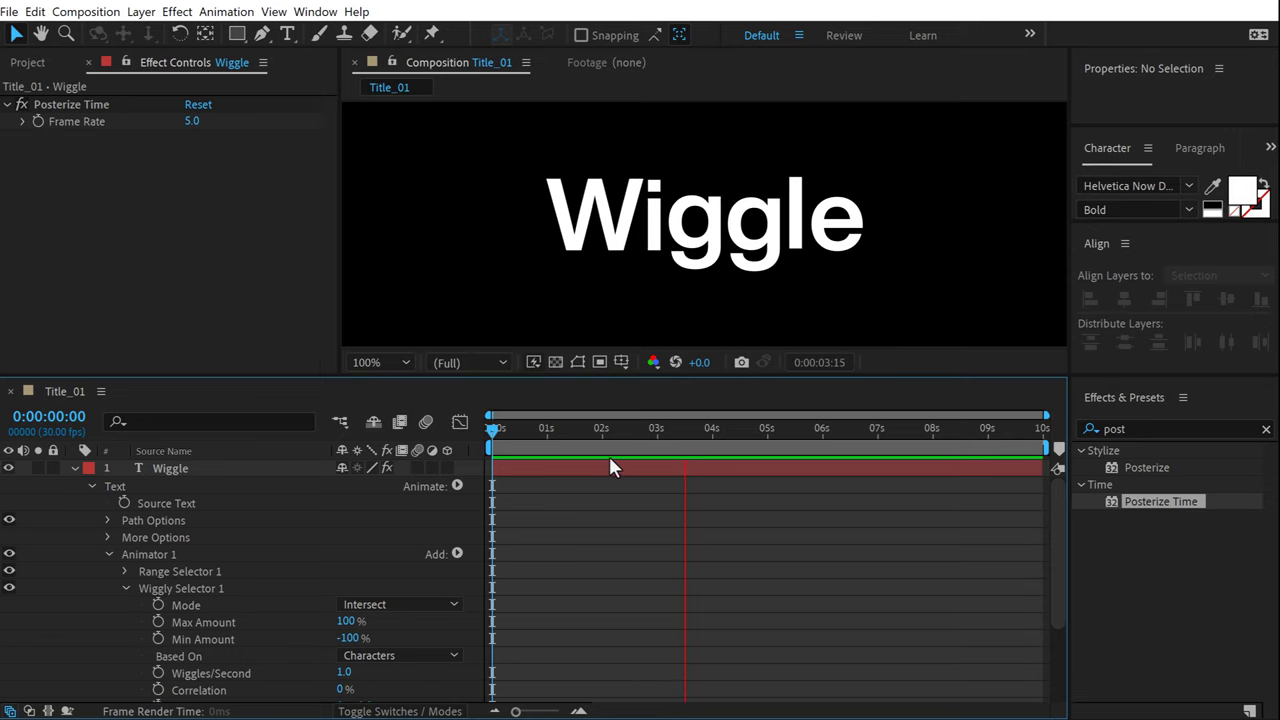
pyautogui.press('space')
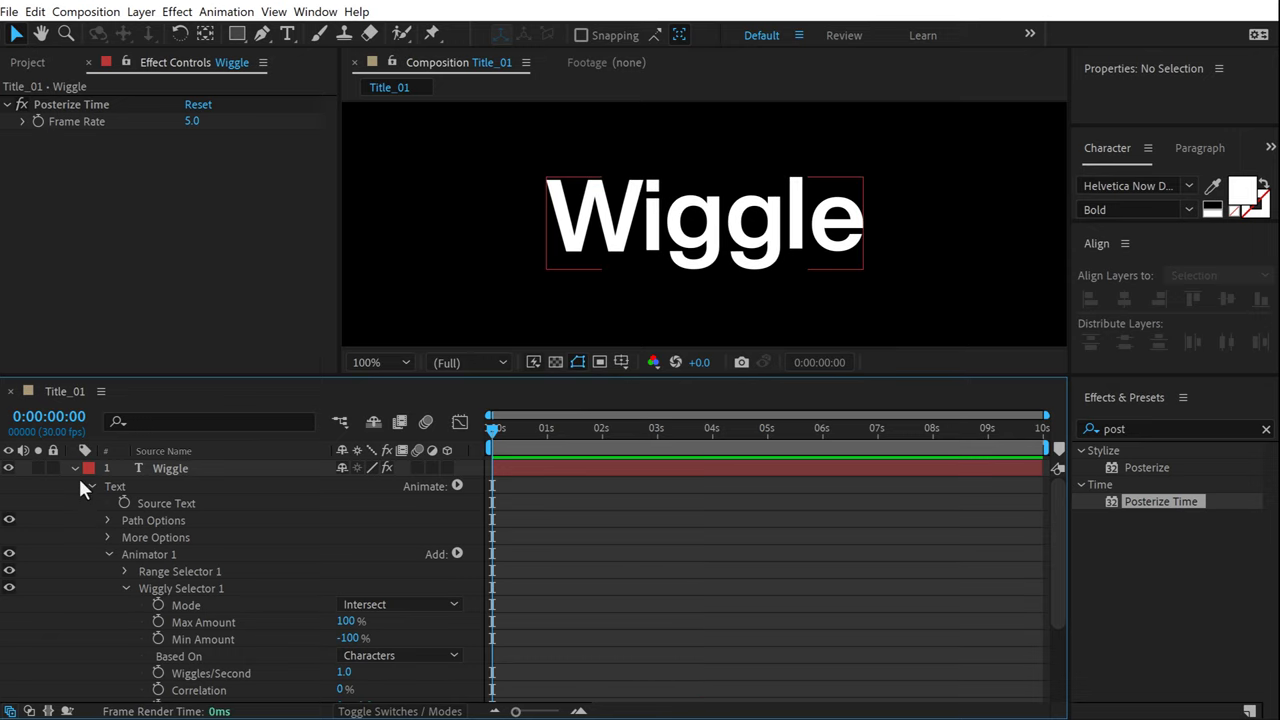
pyautogui.click(76, 470)
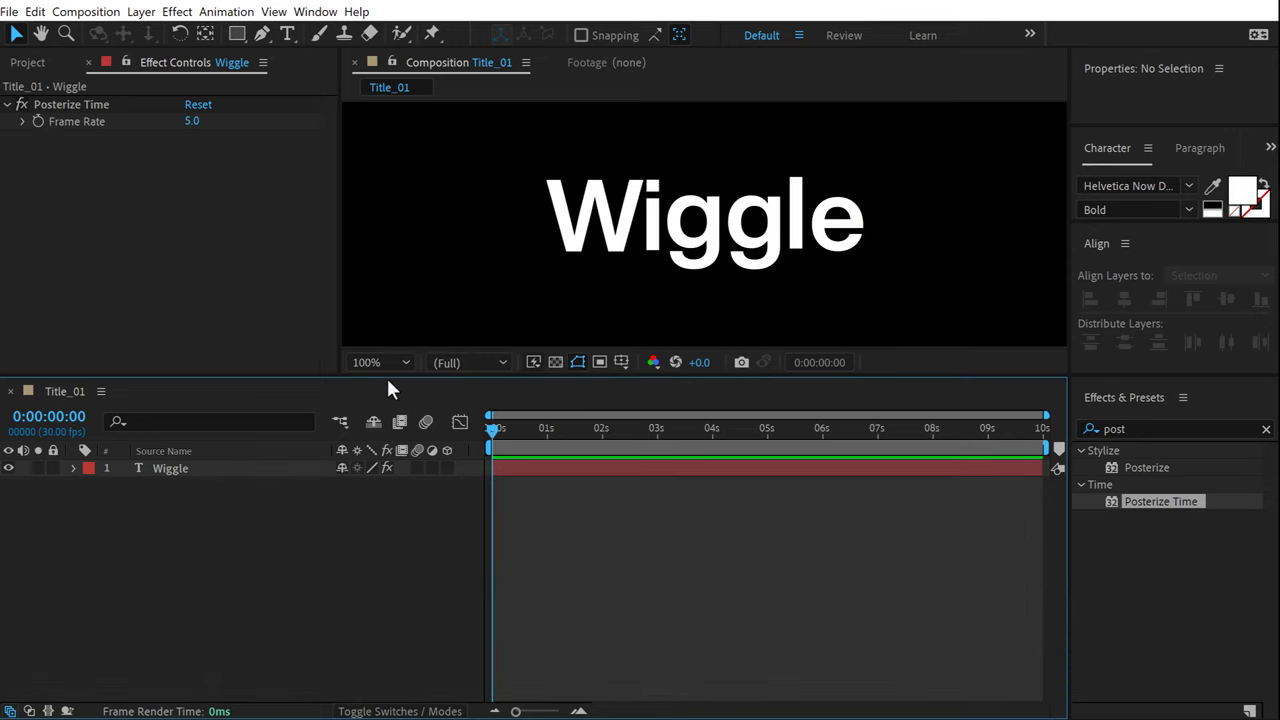
pyautogui.moveTo(386, 378); pyautogui.dragTo(388, 503)
pyautogui.press(',')
pyautogui.press(',')
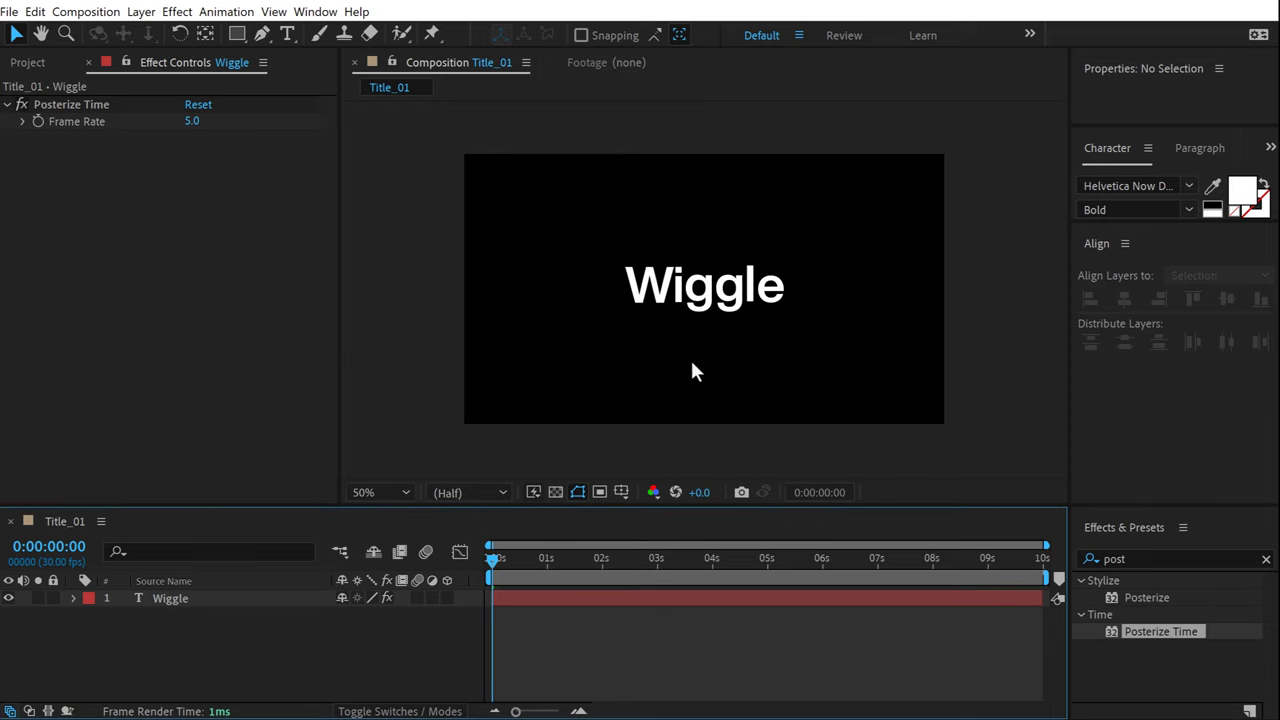
pyautogui.press('space')
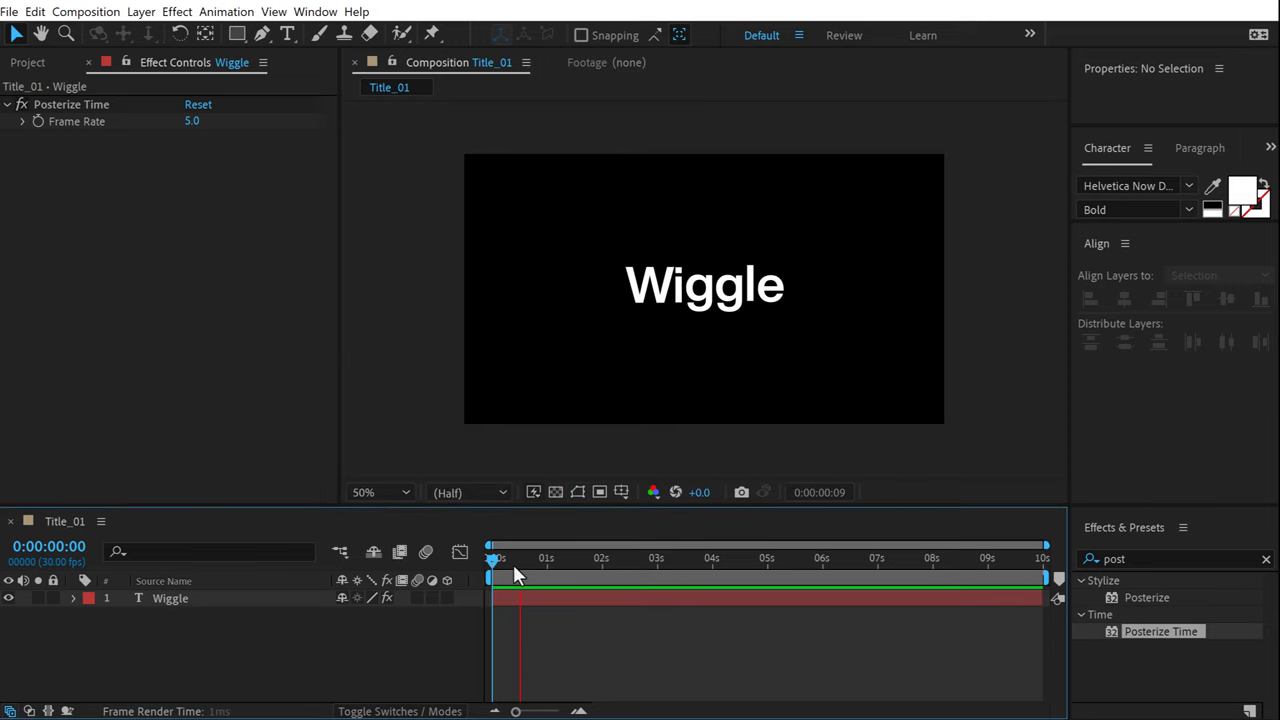
# Replace the Wiggle title text with a person's full name, capitalising the surname.
pyautogui.click(724, 290)
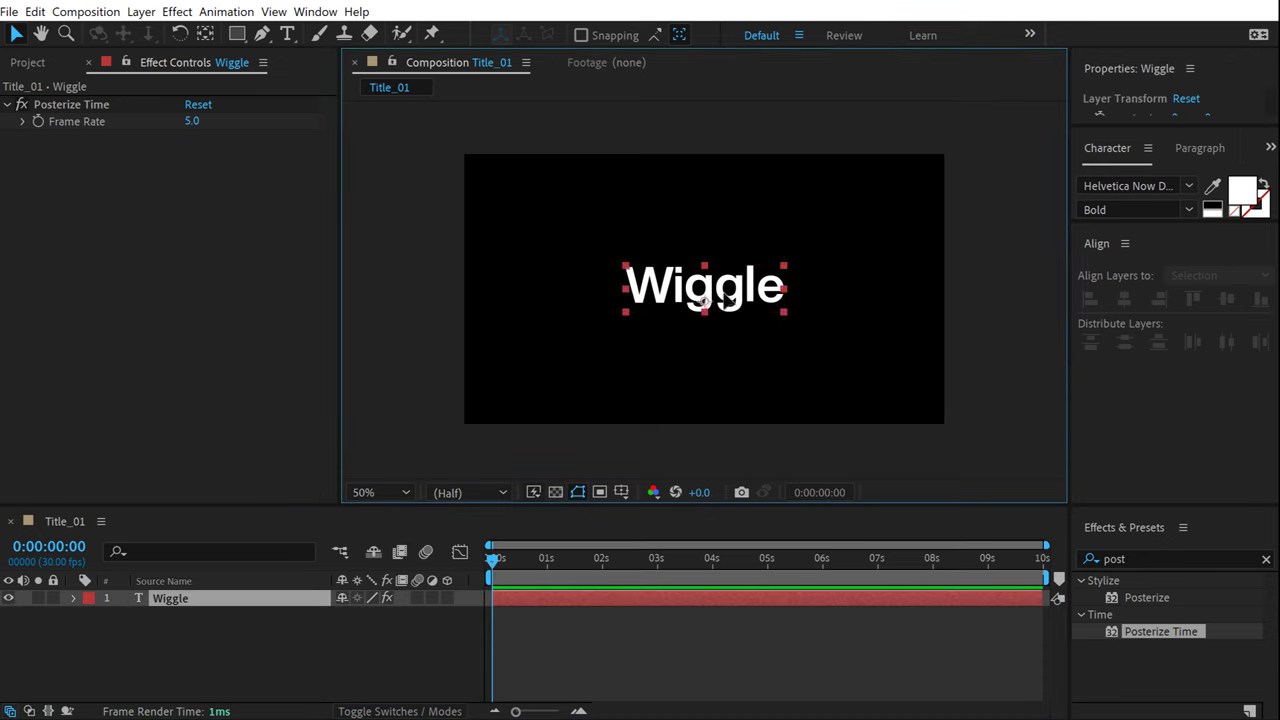
pyautogui.doubleClick(724, 290)
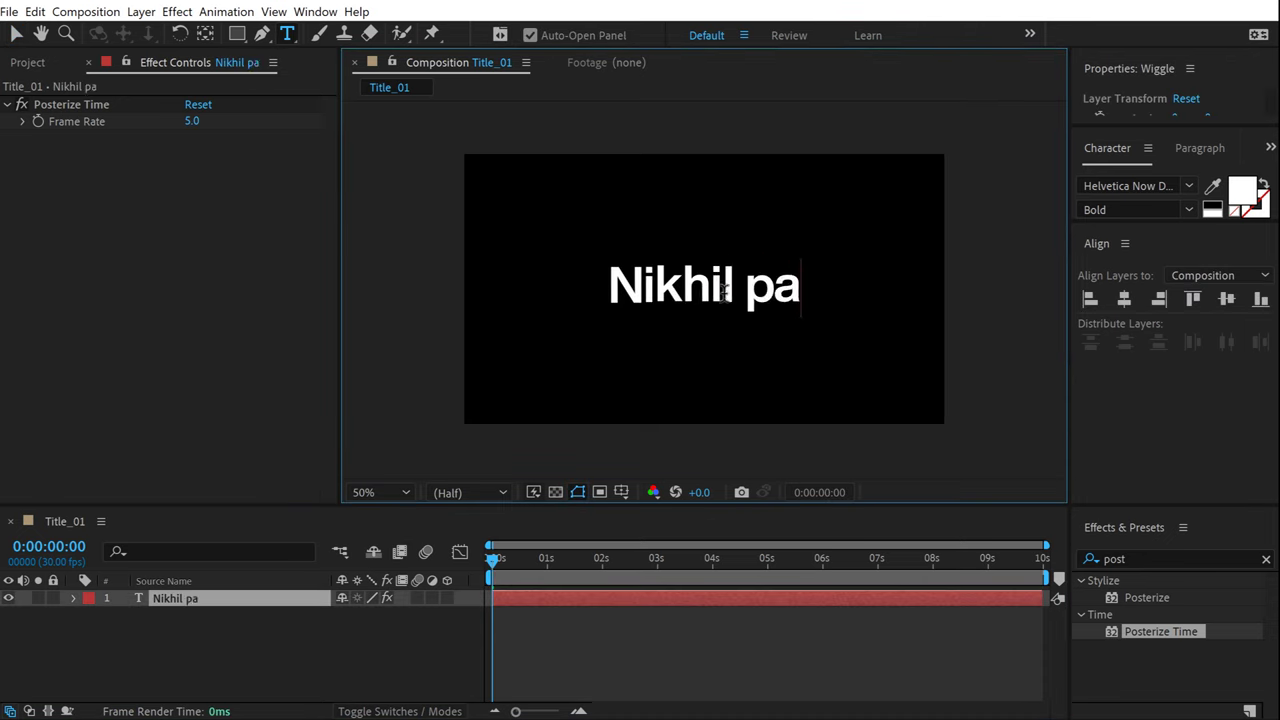
pyautogui.write('Pawar')
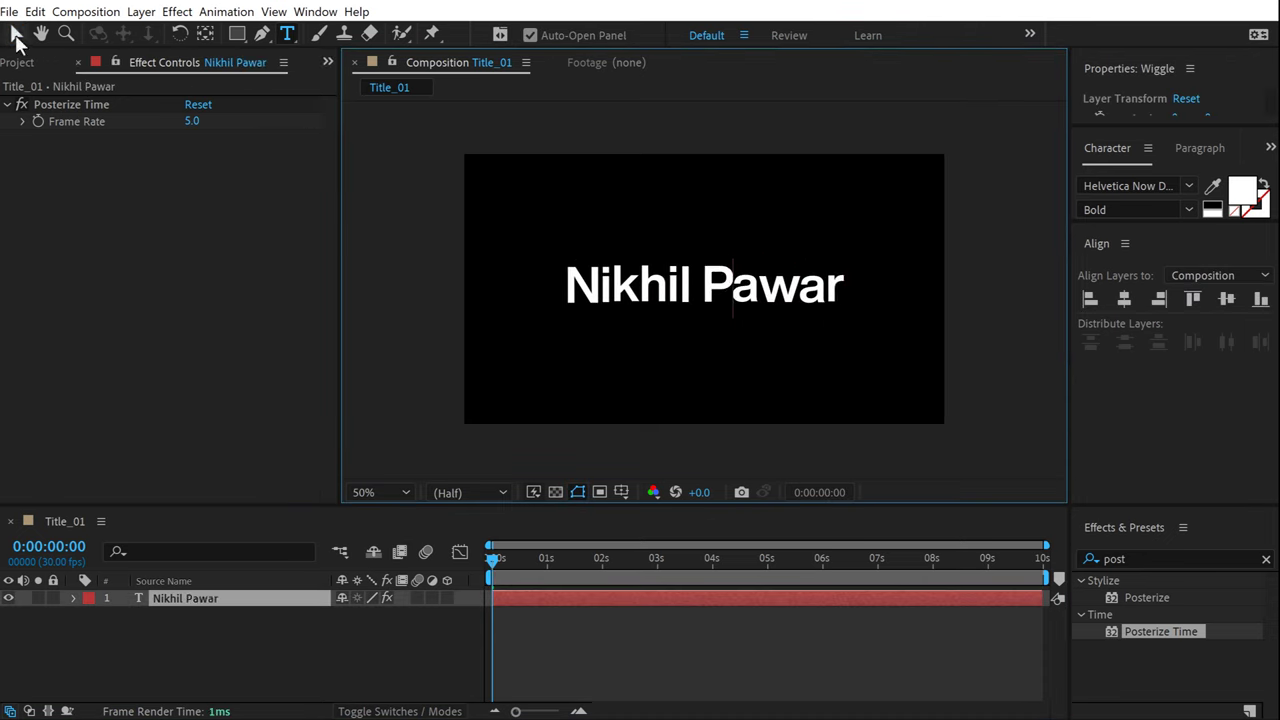
pyautogui.click(16, 36)
pyautogui.click(182, 661)
# Preview the renamed title at full size and expand its layer properties.
pyautogui.press('space')
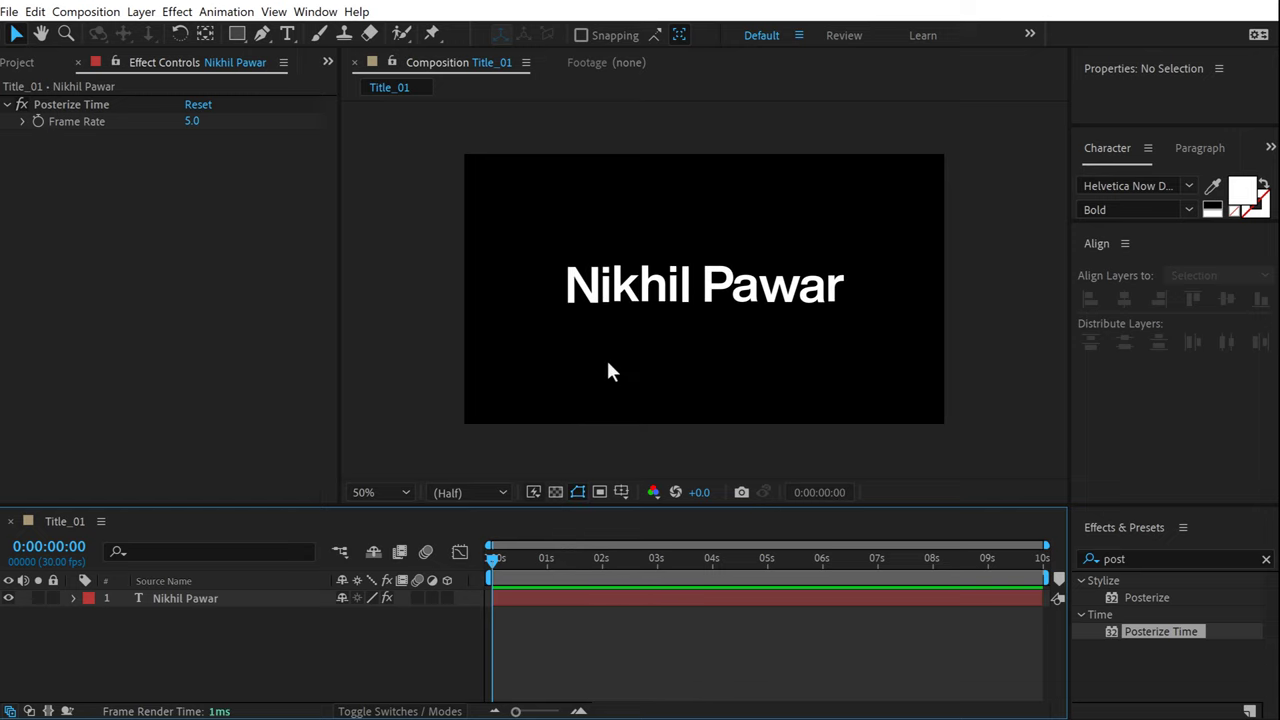
pyautogui.press('/')
pyautogui.press('space')
pyautogui.click(71, 599)
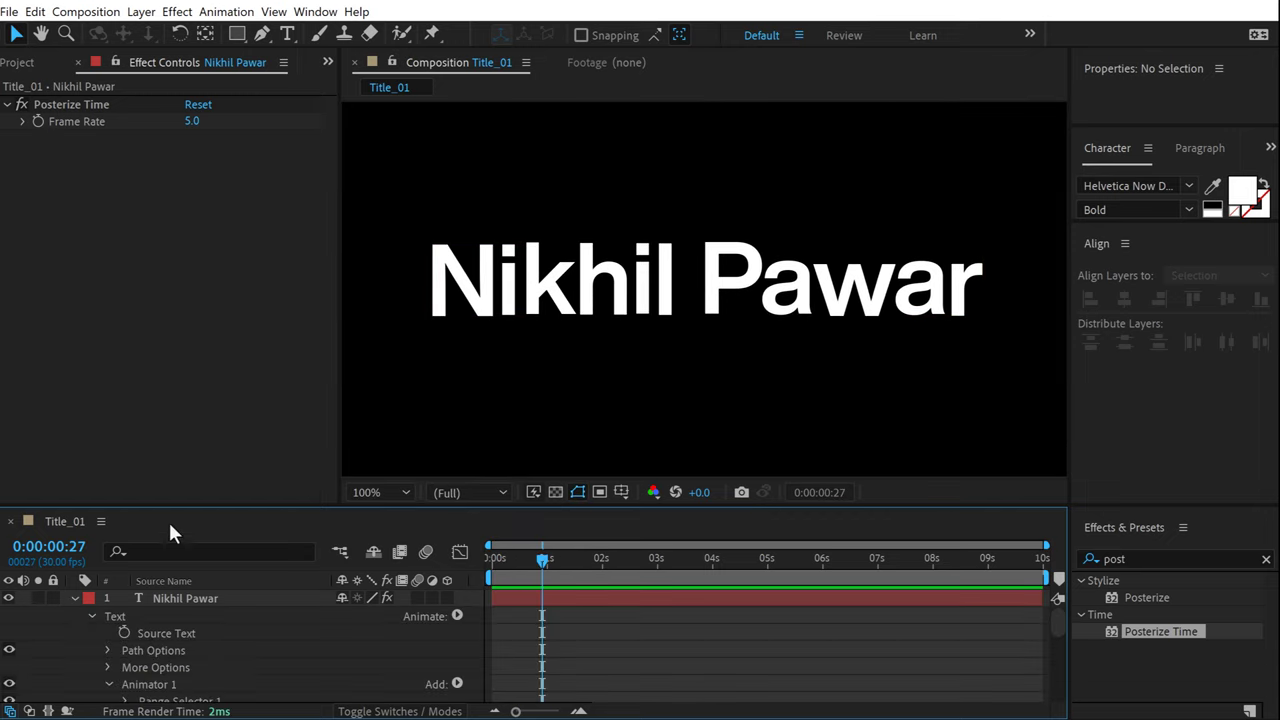
pyautogui.moveTo(167, 508); pyautogui.dragTo(208, 289)
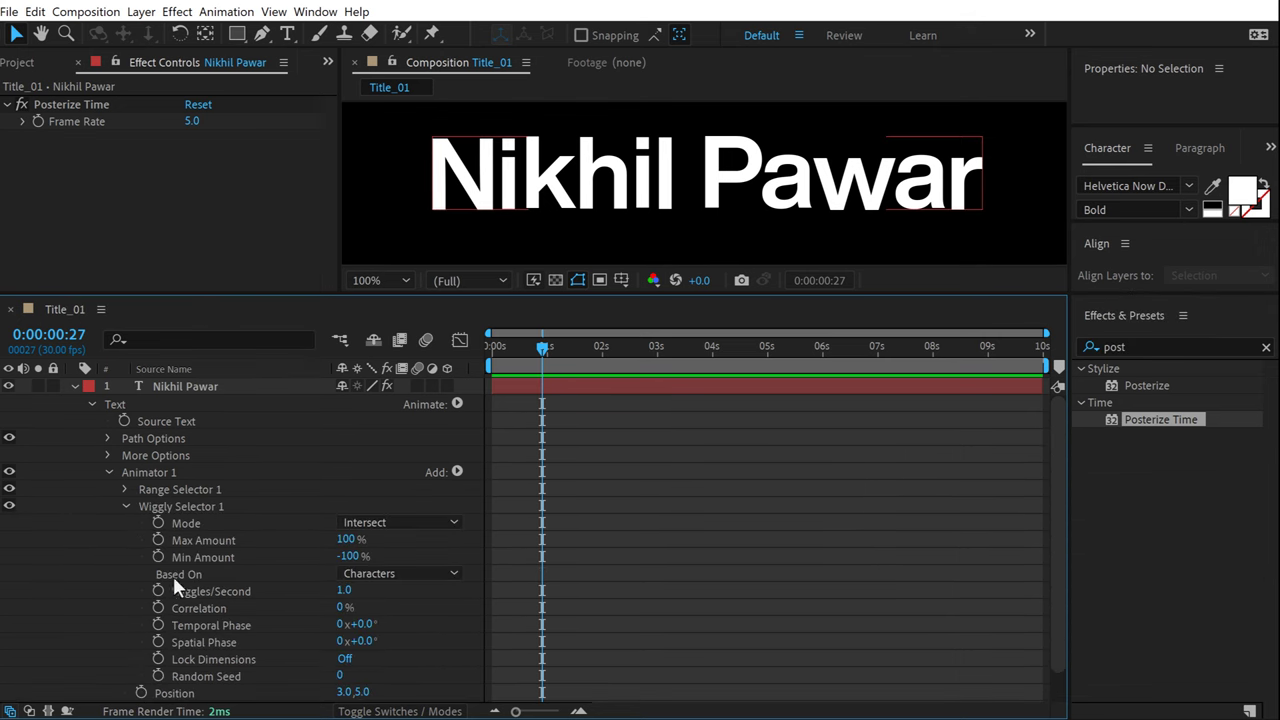
pyautogui.scroll(-2, 258, 507)
# Set the Animator 1 Position offset to 10, 50 and preview the stronger wiggle.
pyautogui.click(345, 658)
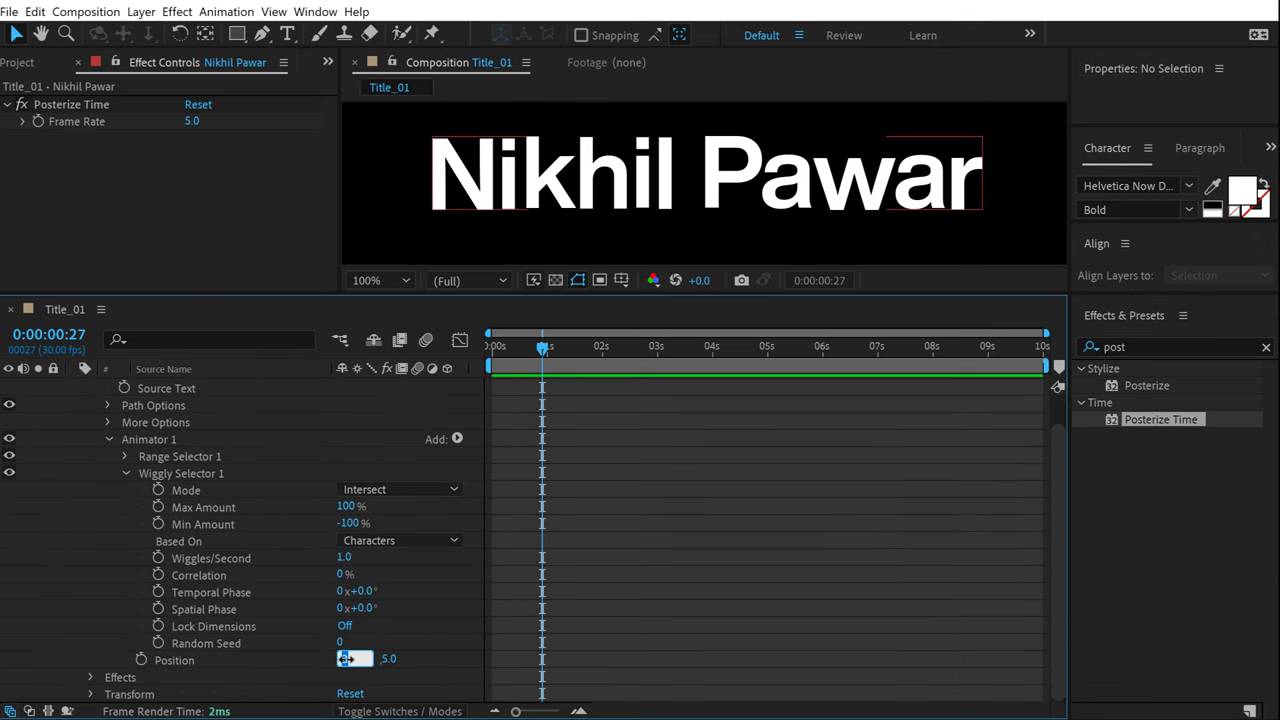
pyautogui.write('10')
pyautogui.press('Return')
pyautogui.click(368, 659)
pyautogui.write('50')
pyautogui.press('Return')
pyautogui.press('space')
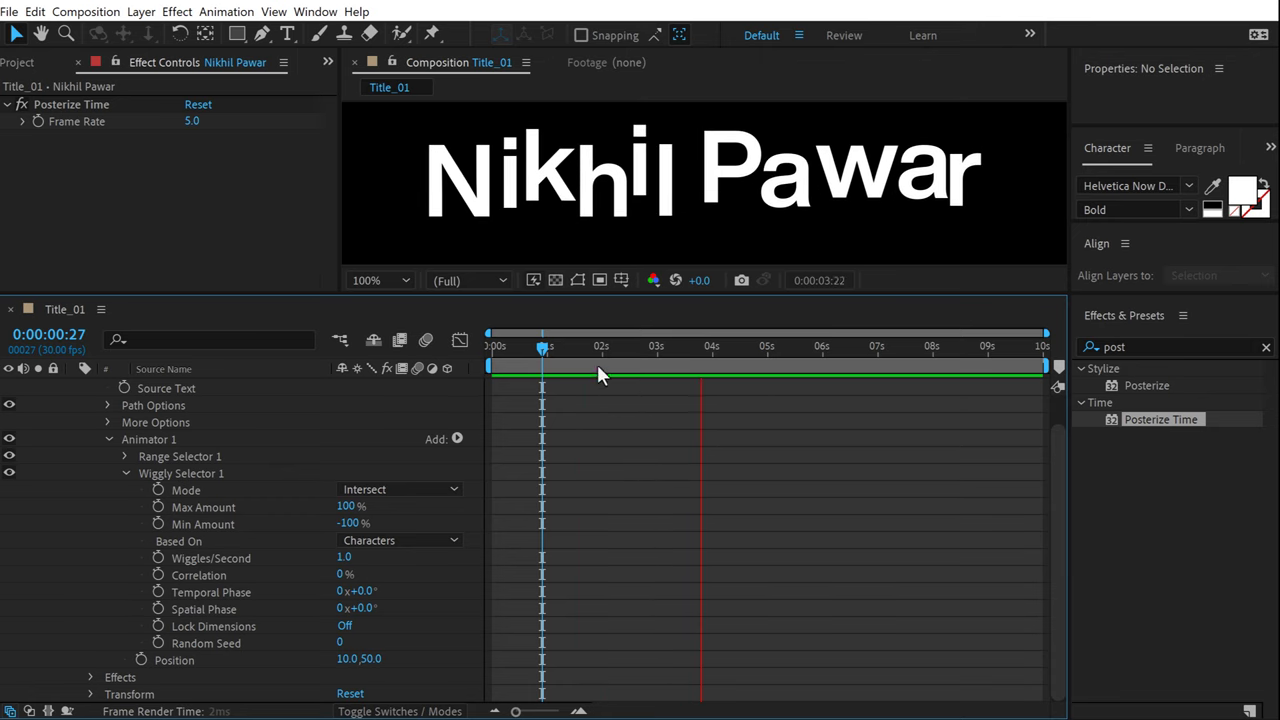
pyautogui.press('space')
# Reduce the vertical offset to 20 and preview the 10, 20 wiggle.
pyautogui.click(368, 659)
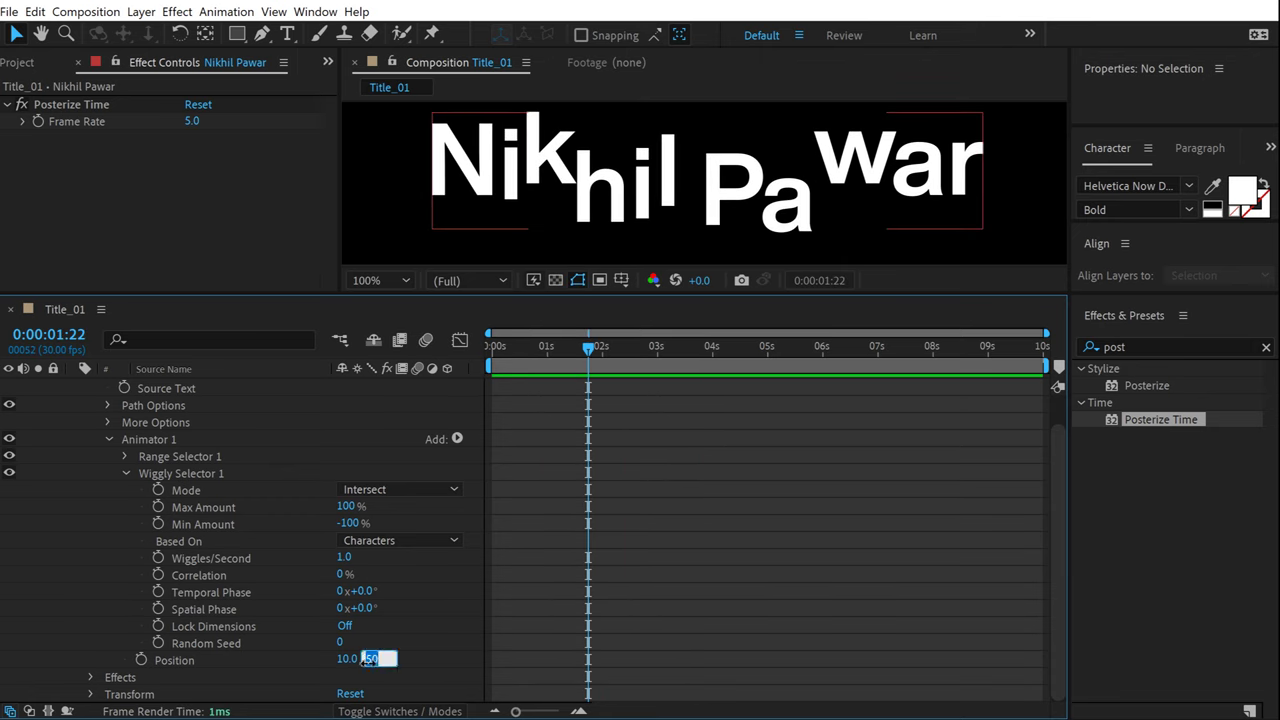
pyautogui.write('20')
pyautogui.press('Return')
pyautogui.press('space')
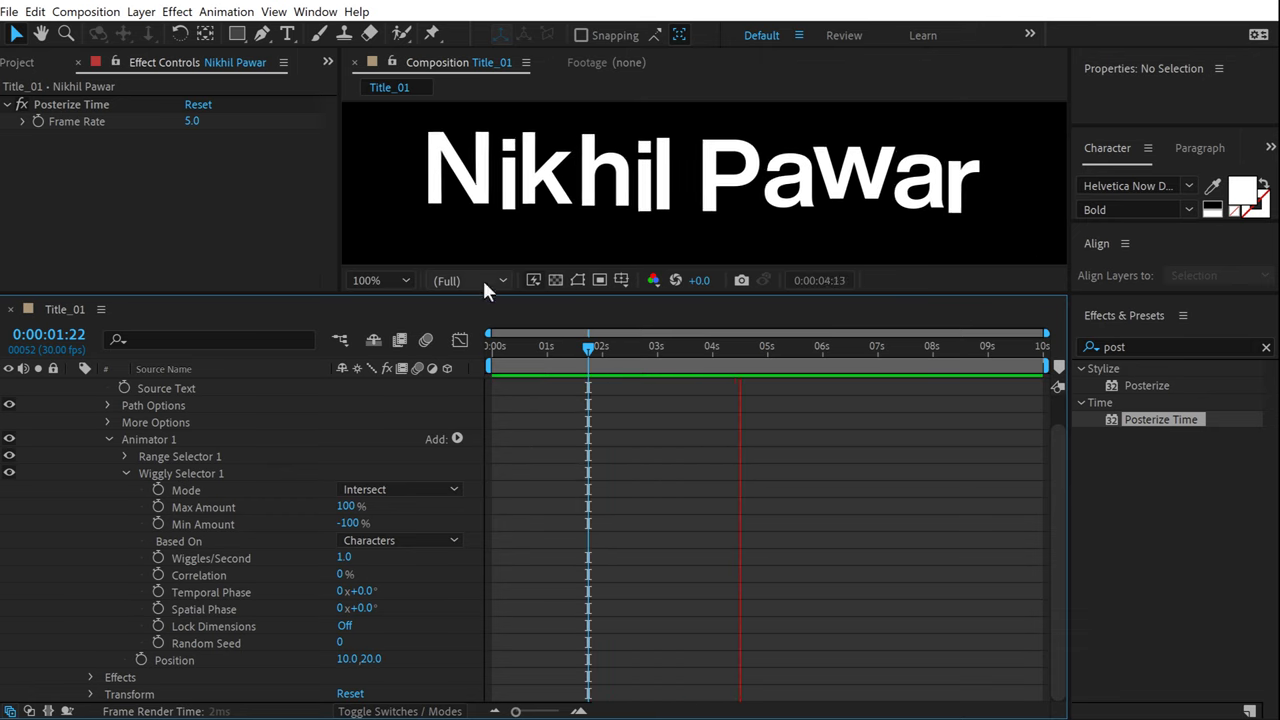
pyautogui.click(558, 358)
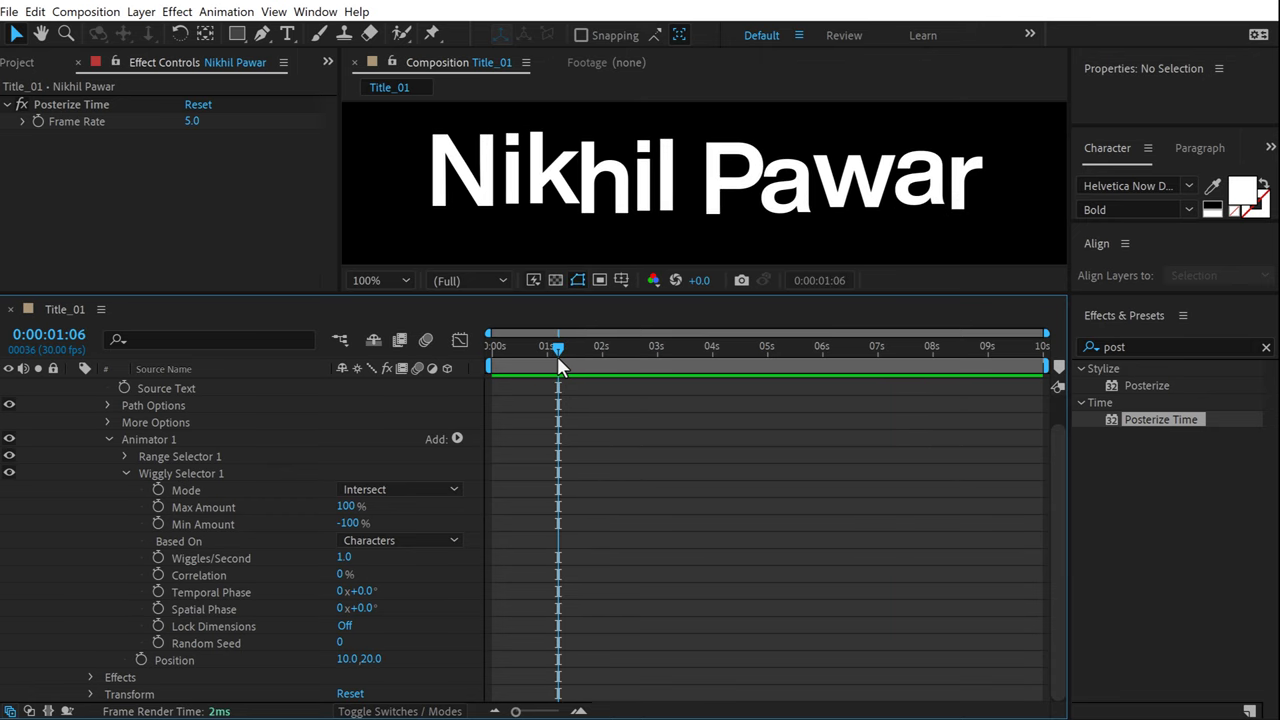
pyautogui.press('space')
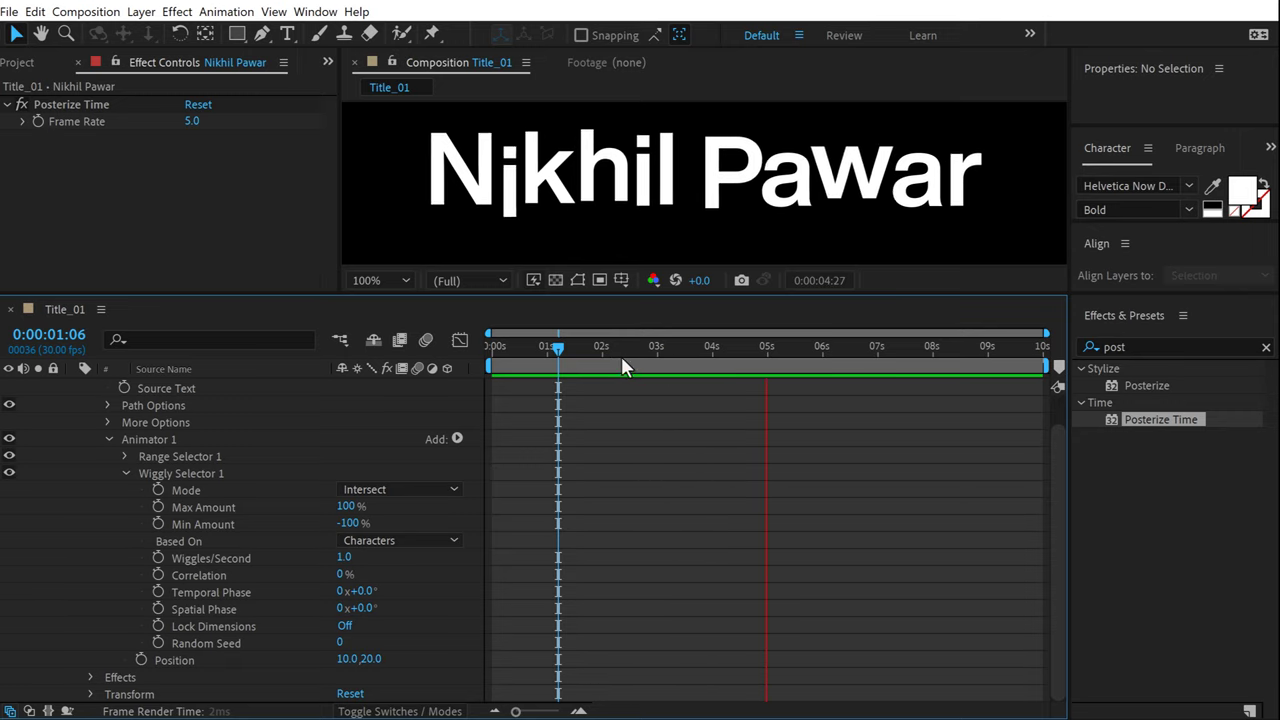
pyautogui.click(620, 350)
# Create a second title comp, Title_02, from Title_01 in the Project panel.
pyautogui.click(28, 62)
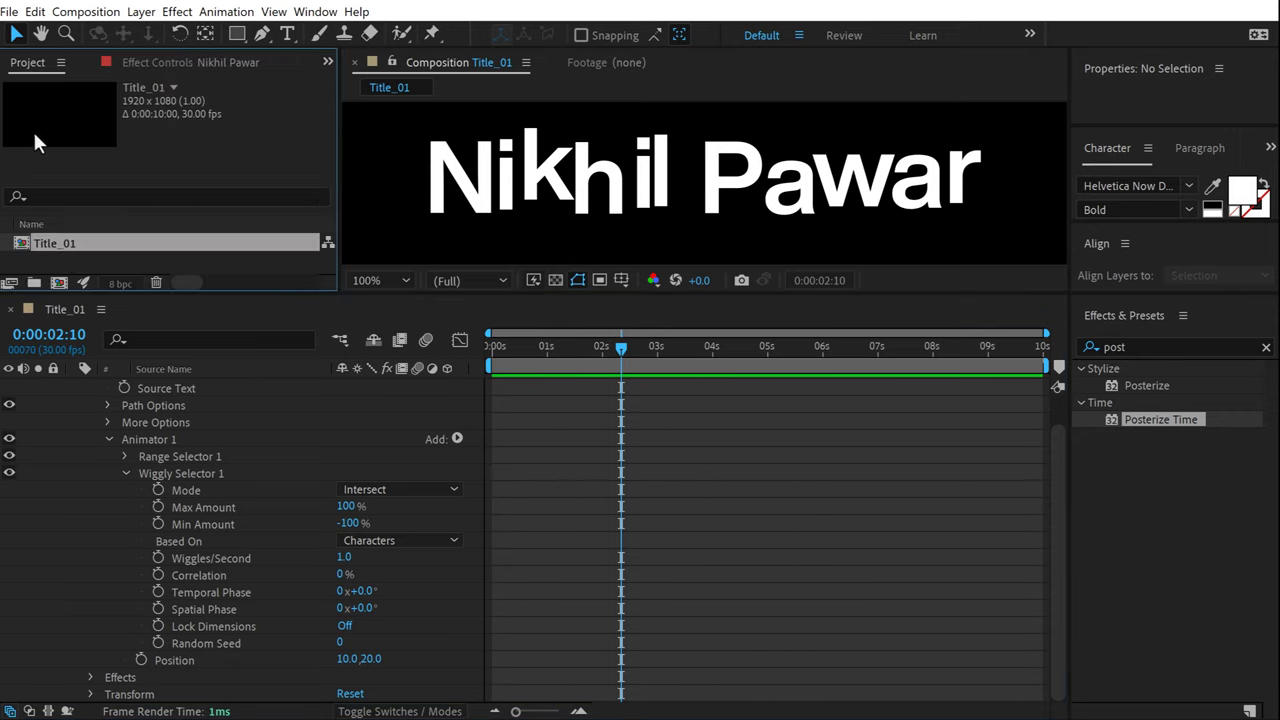
pyautogui.click(59, 244)
pyautogui.scroll(2, 166, 380)
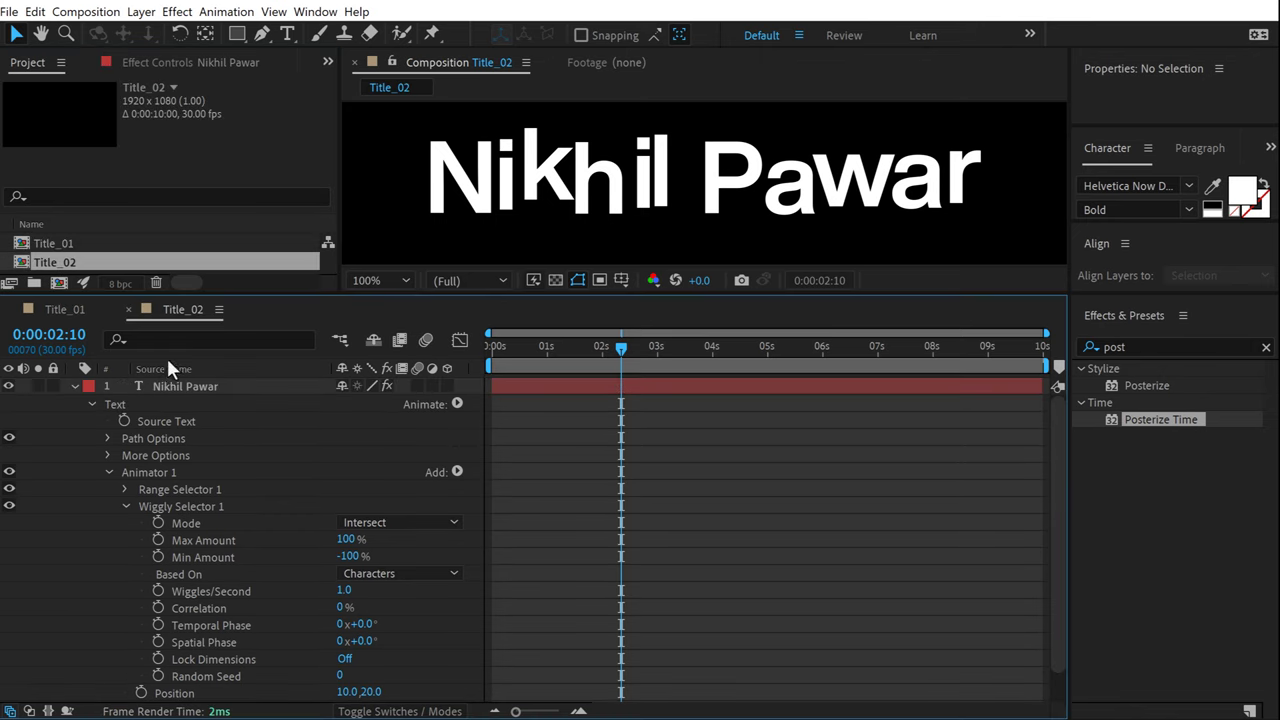
pyautogui.click(160, 377)
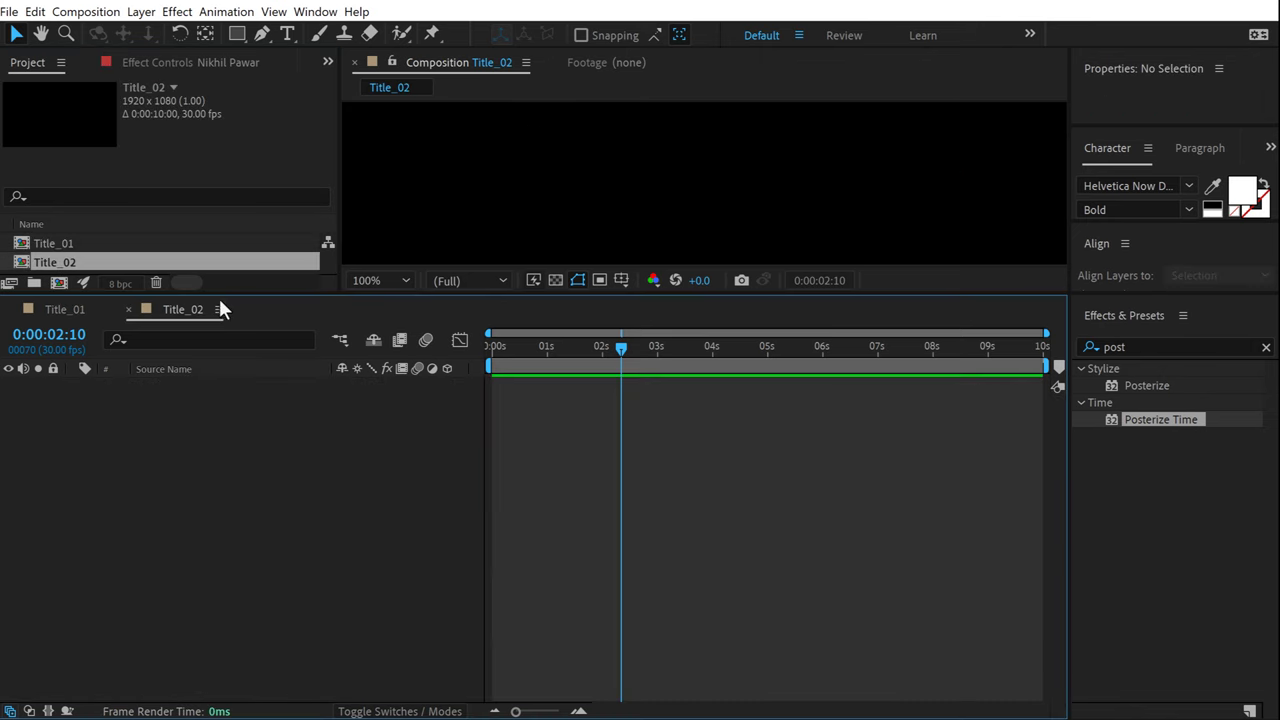
pyautogui.moveTo(223, 304); pyautogui.dragTo(238, 502)
pyautogui.click(305, 619)
# Add a text layer reading 'cinematic' to Title_02.
pyautogui.click(287, 34)
pyautogui.click(603, 322)
pyautogui.write('cinematic')
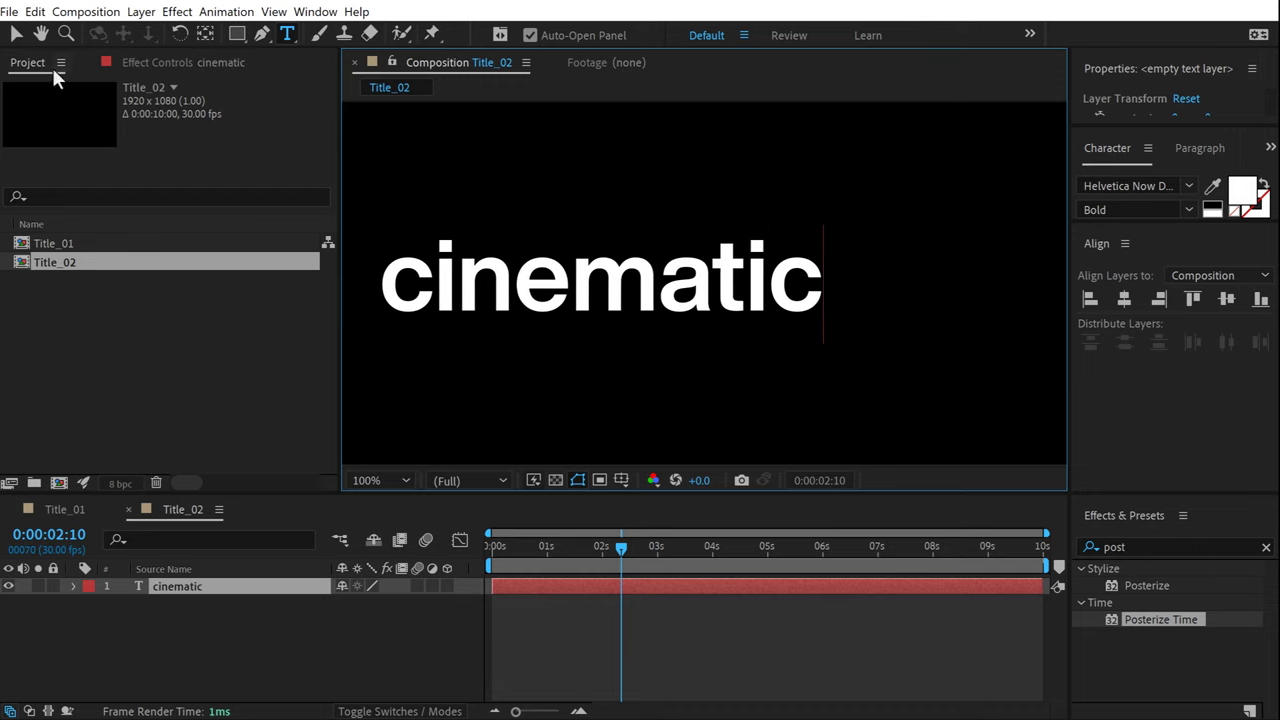
pyautogui.click(16, 34)
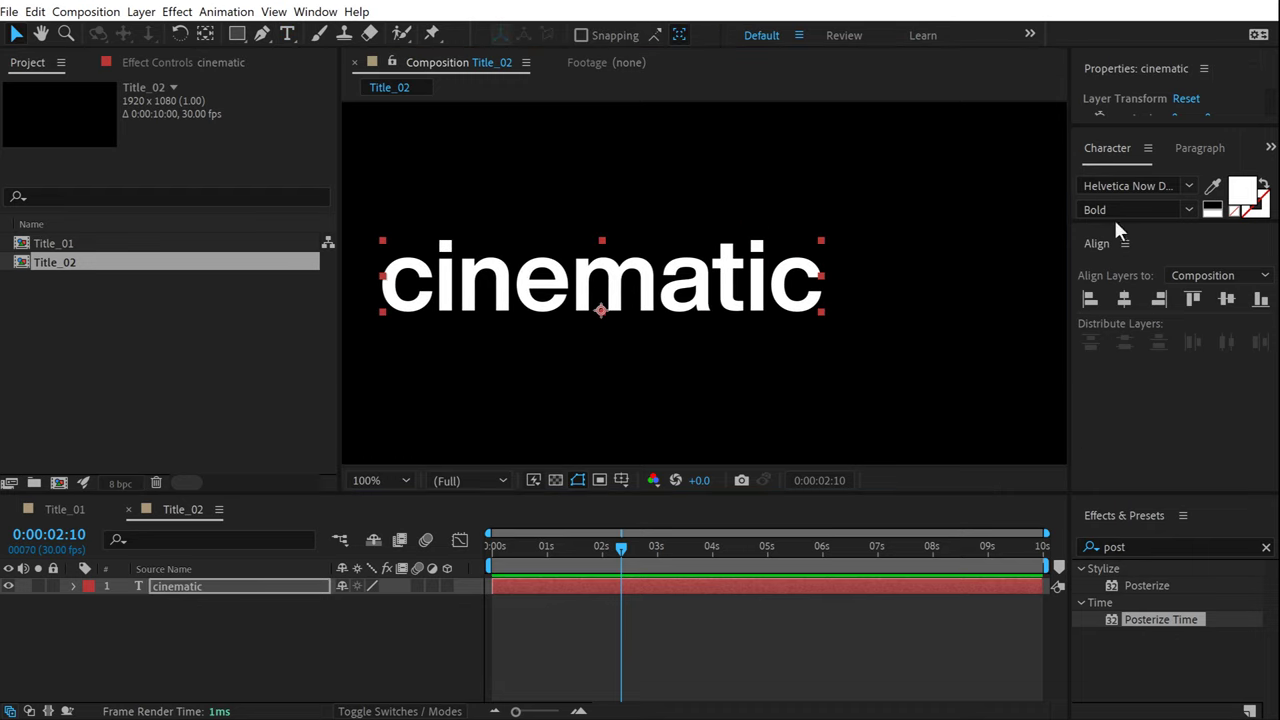
# Set the title to all caps in FONTSPRING DEMO Regular at 143 px.
pyautogui.click(1162, 372)
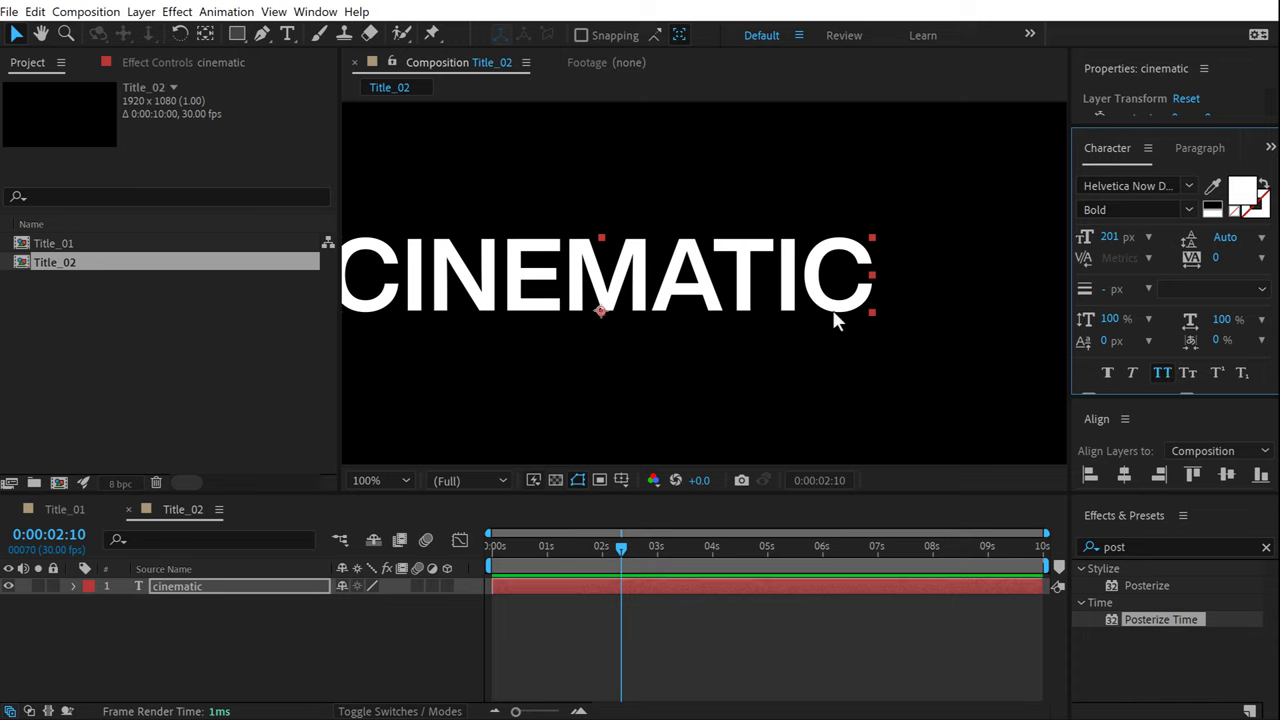
pyautogui.click(1148, 186)
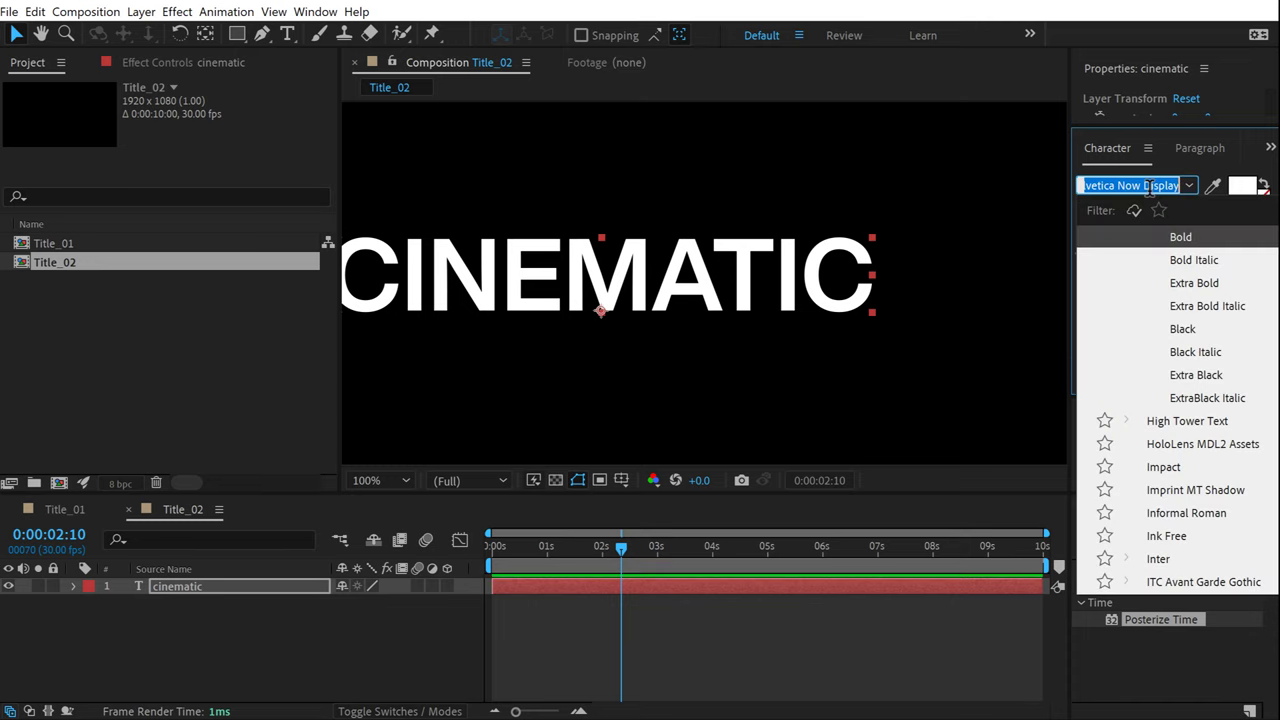
pyautogui.write('int')
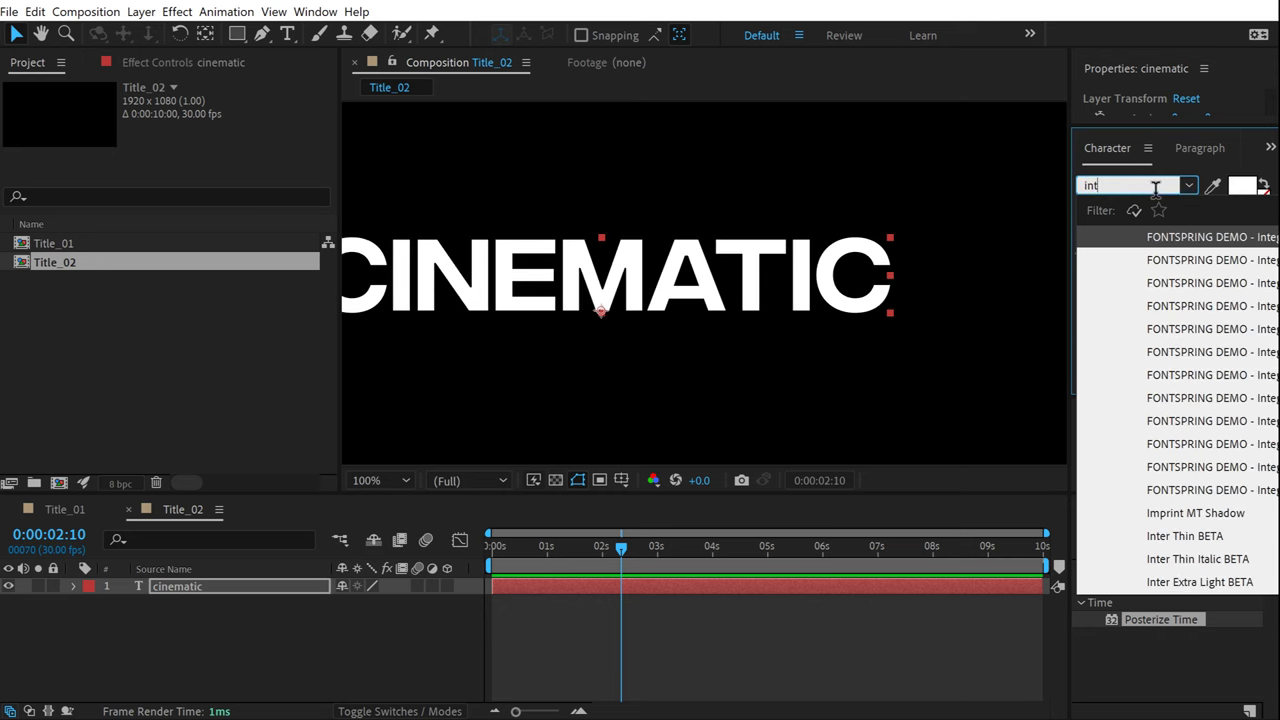
pyautogui.click(1190, 238)
pyautogui.scroll(-2, 535, 402)
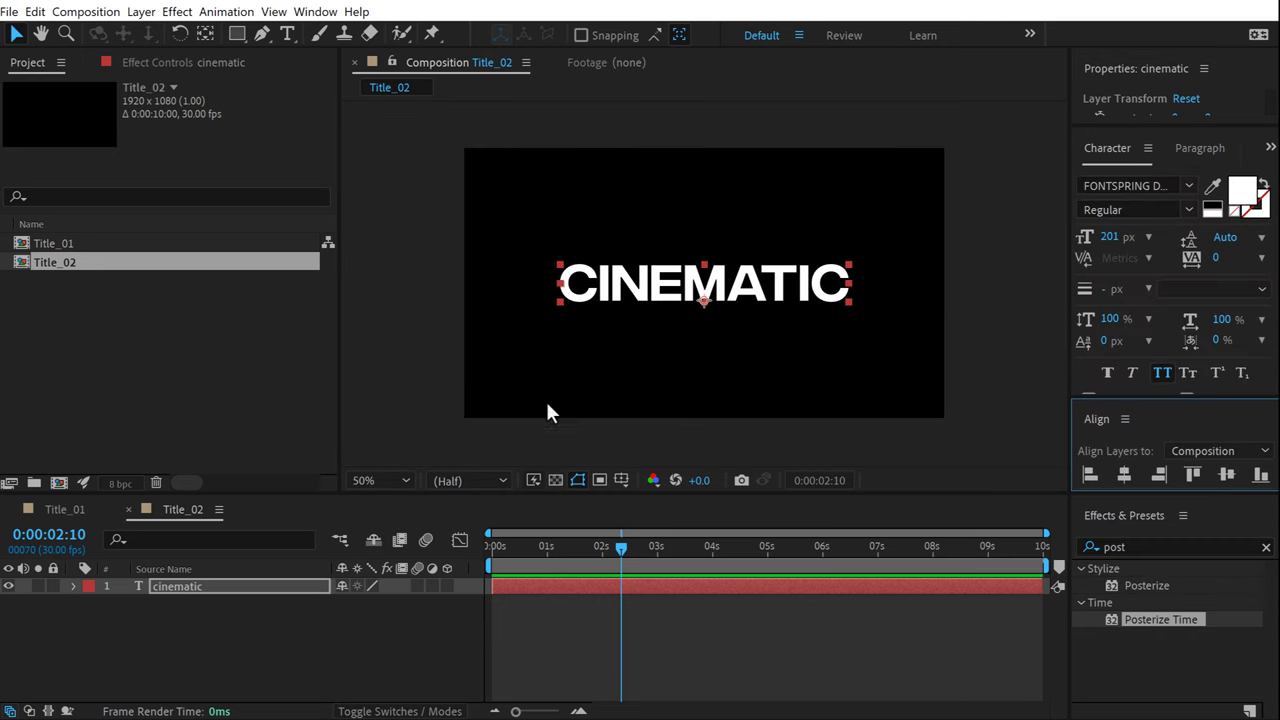
pyautogui.moveTo(1110, 237); pyautogui.dragTo(1087, 352)
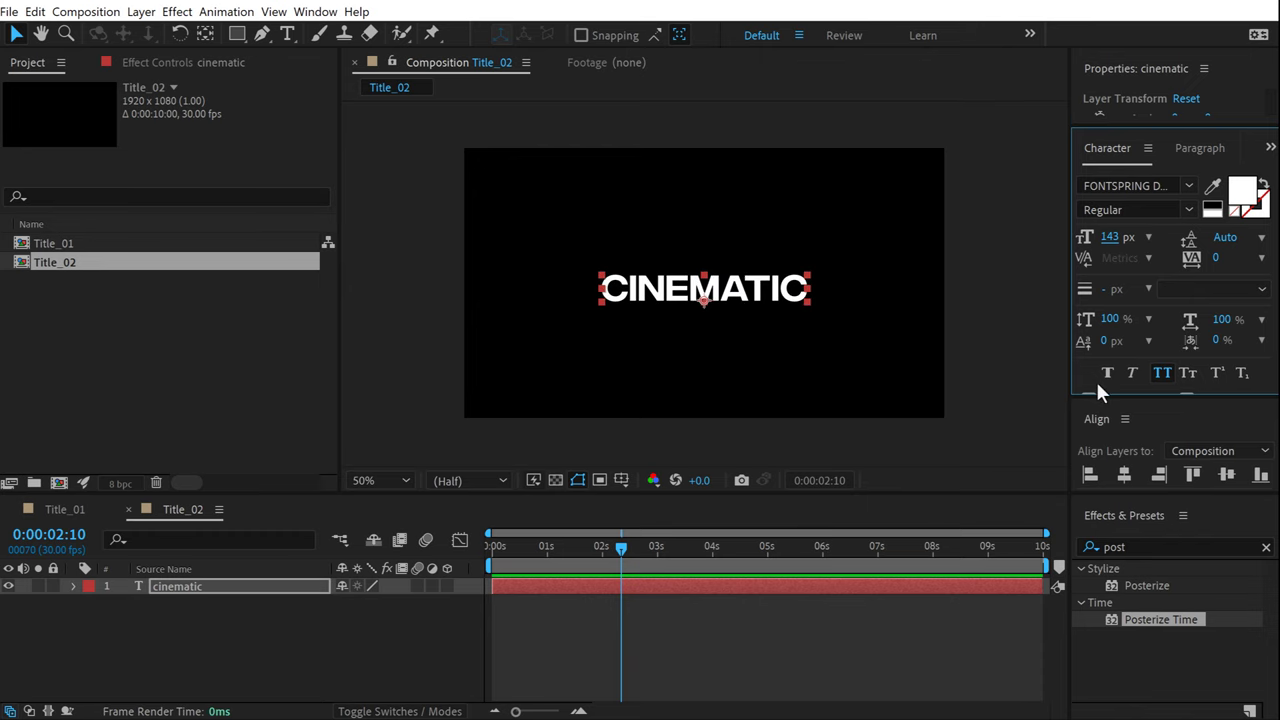
# Make the timeline taller and twirl open the cinematic layer's properties.
pyautogui.press('F2')
pyautogui.moveTo(190, 490); pyautogui.dragTo(213, 368)
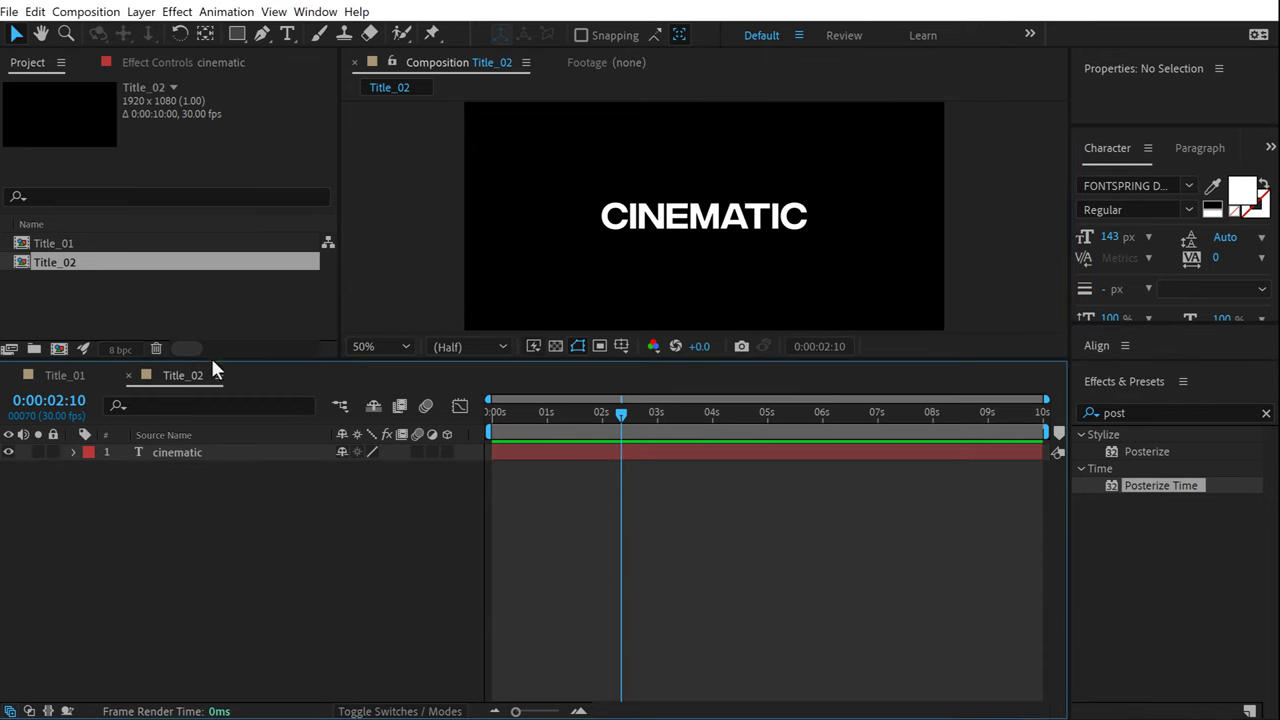
pyautogui.click(72, 455)
pyautogui.click(457, 470)
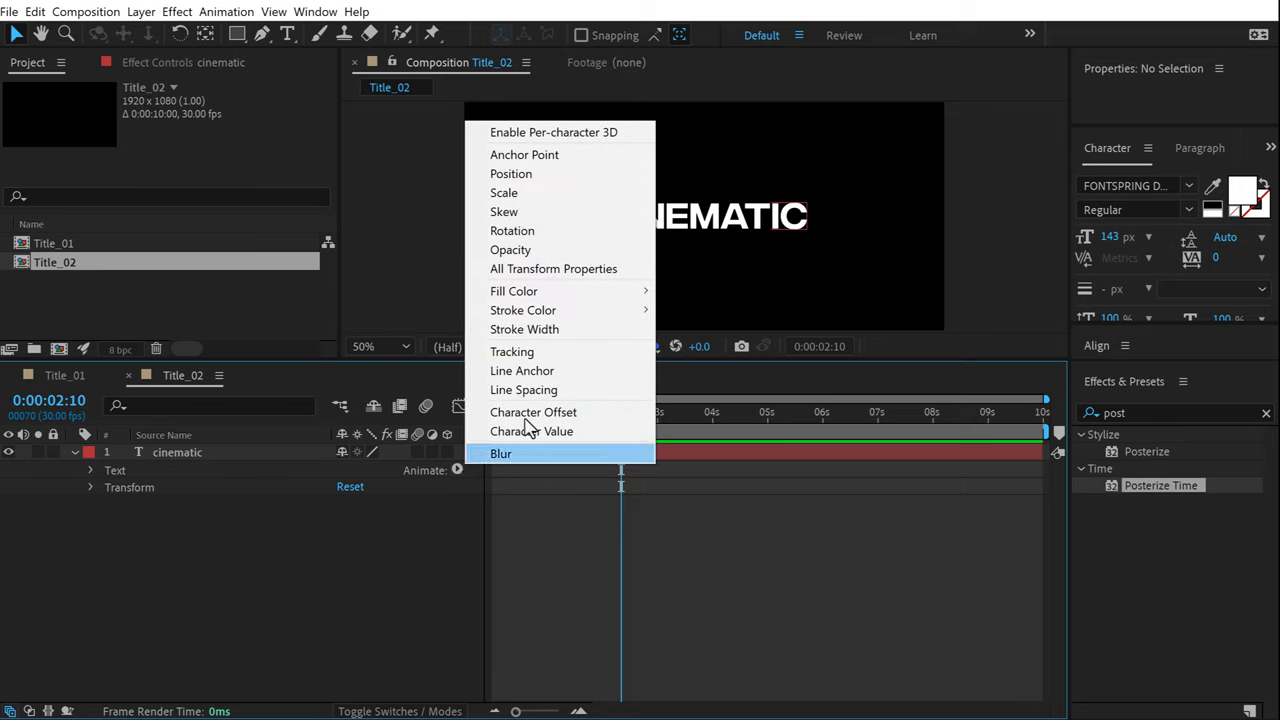
# Add a text animator with Position, Opacity and Blur properties to CINEMATIC.
pyautogui.click(540, 175)
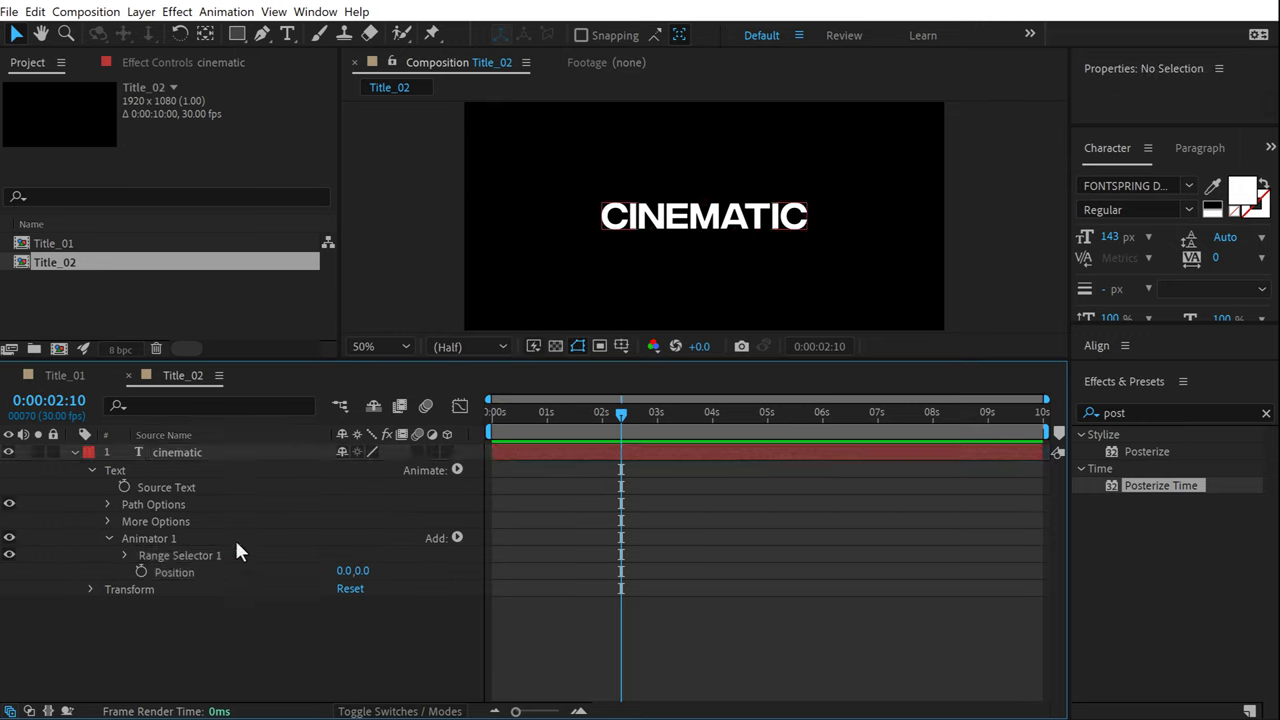
pyautogui.click(457, 538)
pyautogui.moveTo(541, 550)
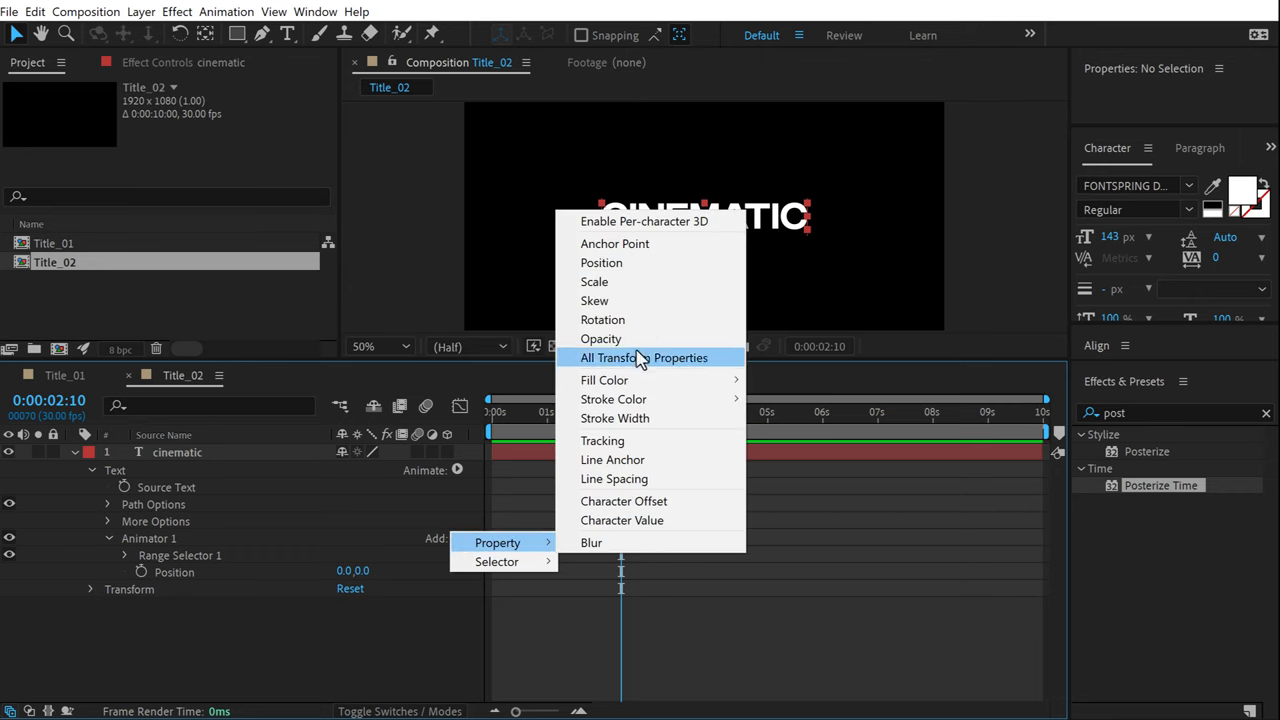
pyautogui.click(630, 341)
pyautogui.click(456, 537)
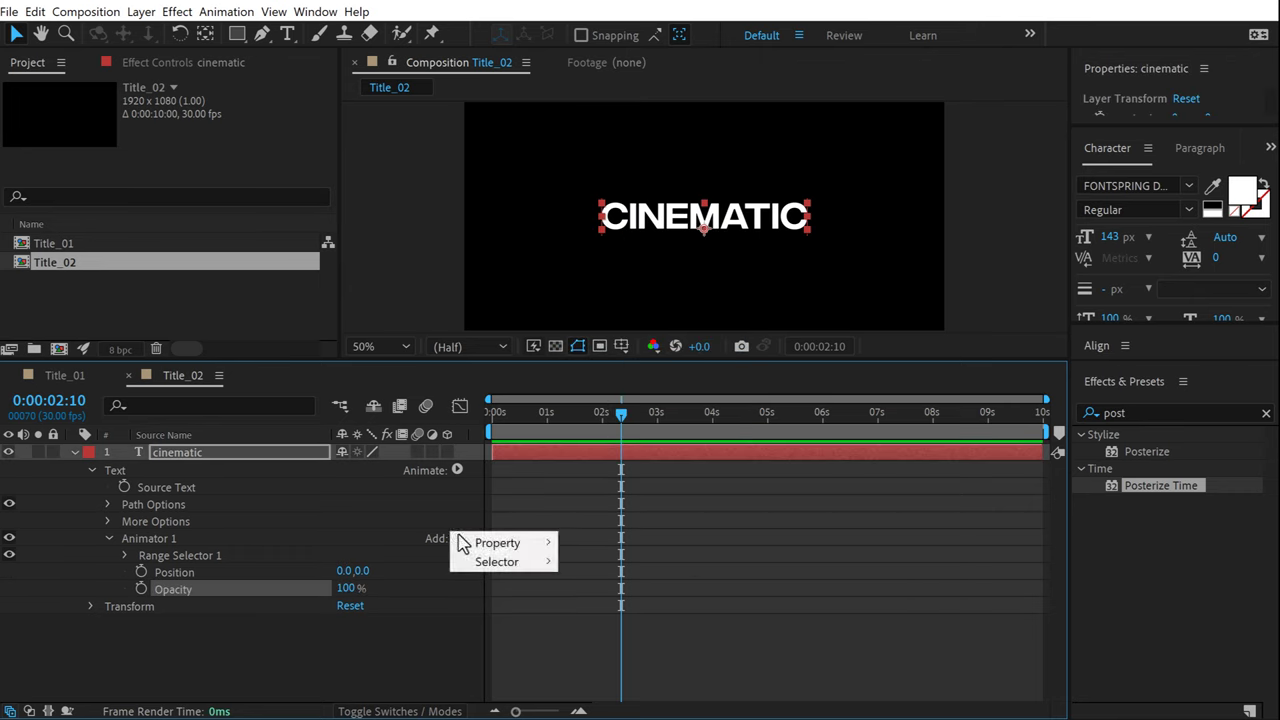
pyautogui.click(595, 543)
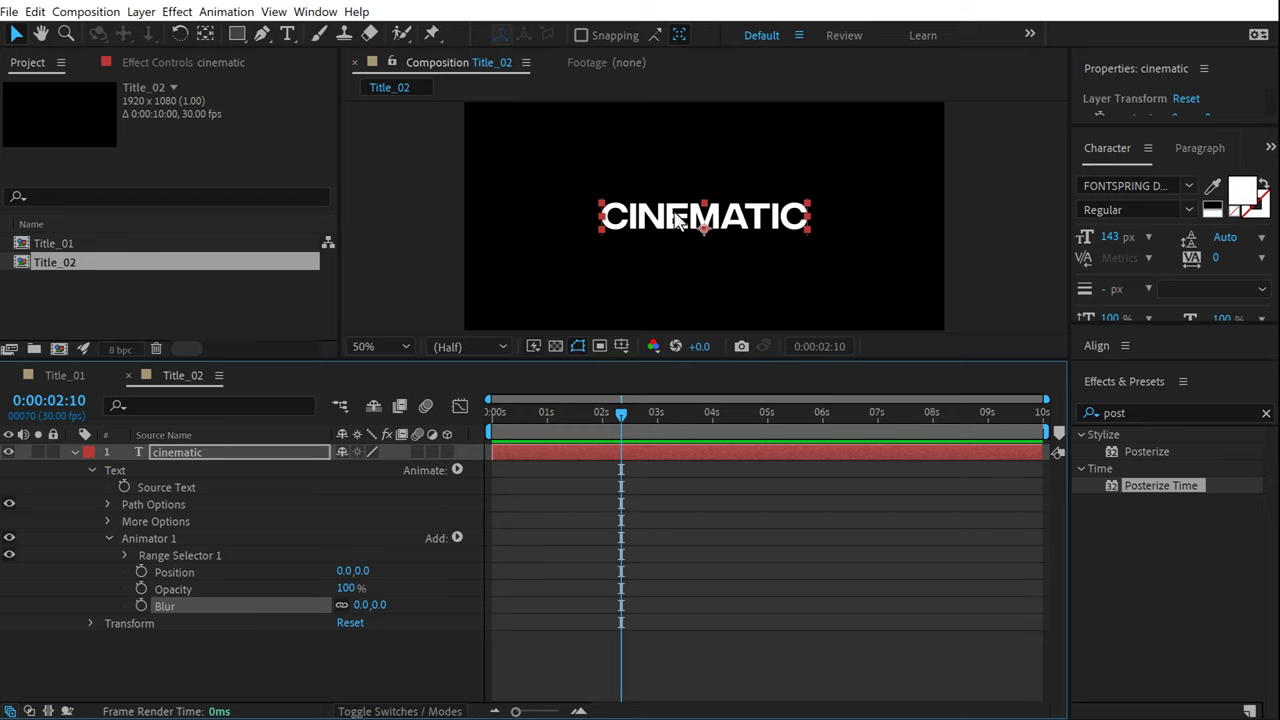
# Undo the animator and turn the cinematic layer into a 3D layer.
pyautogui.click(195, 668)
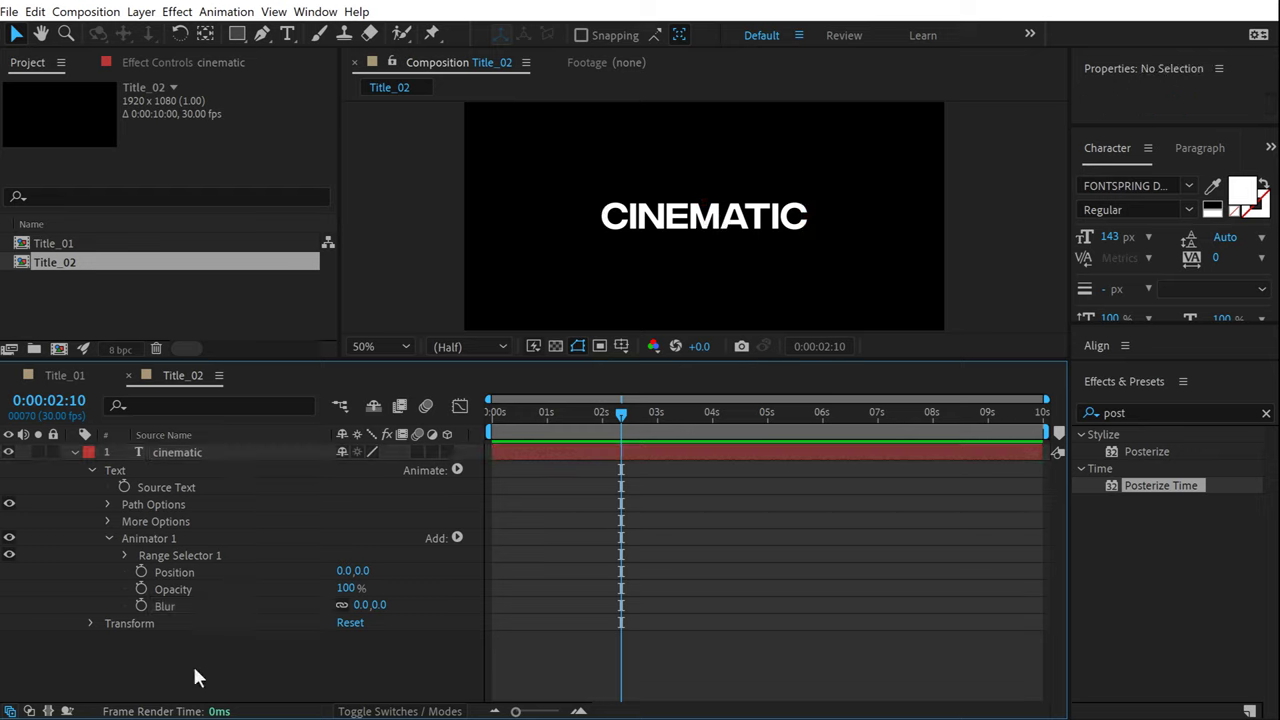
pyautogui.hotkey('ctrl', 'z')
pyautogui.hotkey('ctrl', 'z')
pyautogui.hotkey('ctrl', 'z')
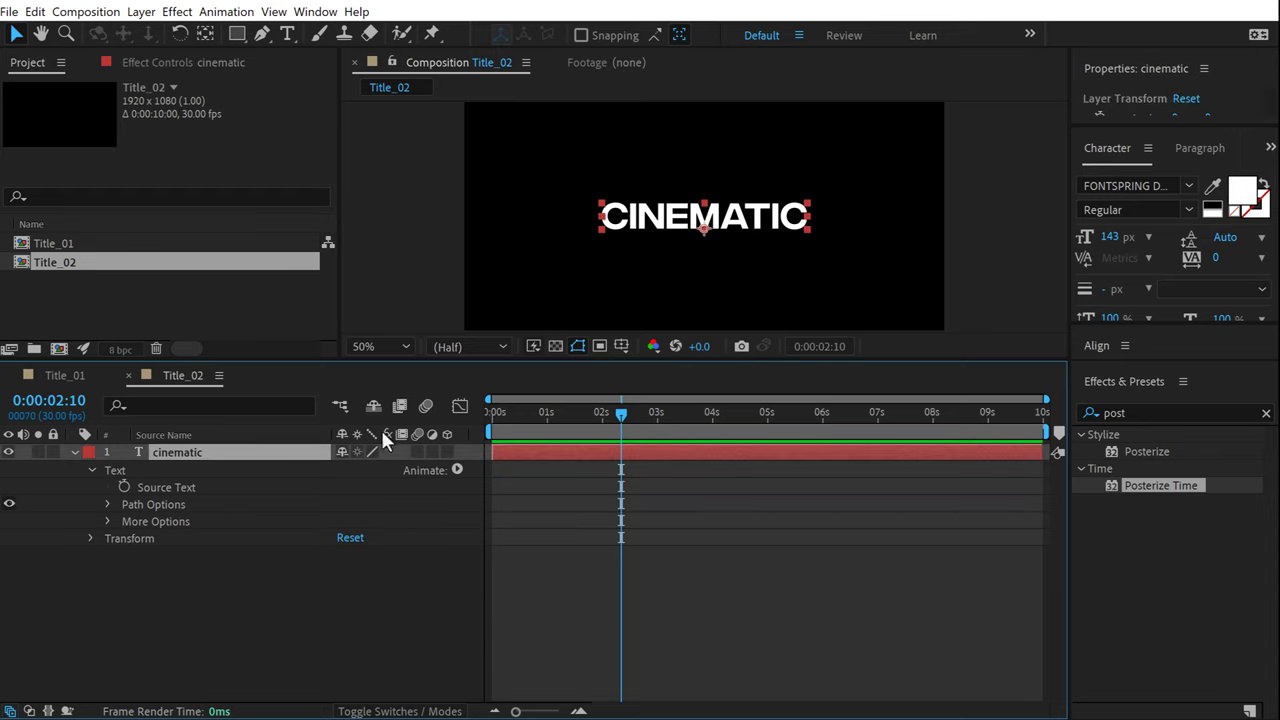
pyautogui.click(448, 451)
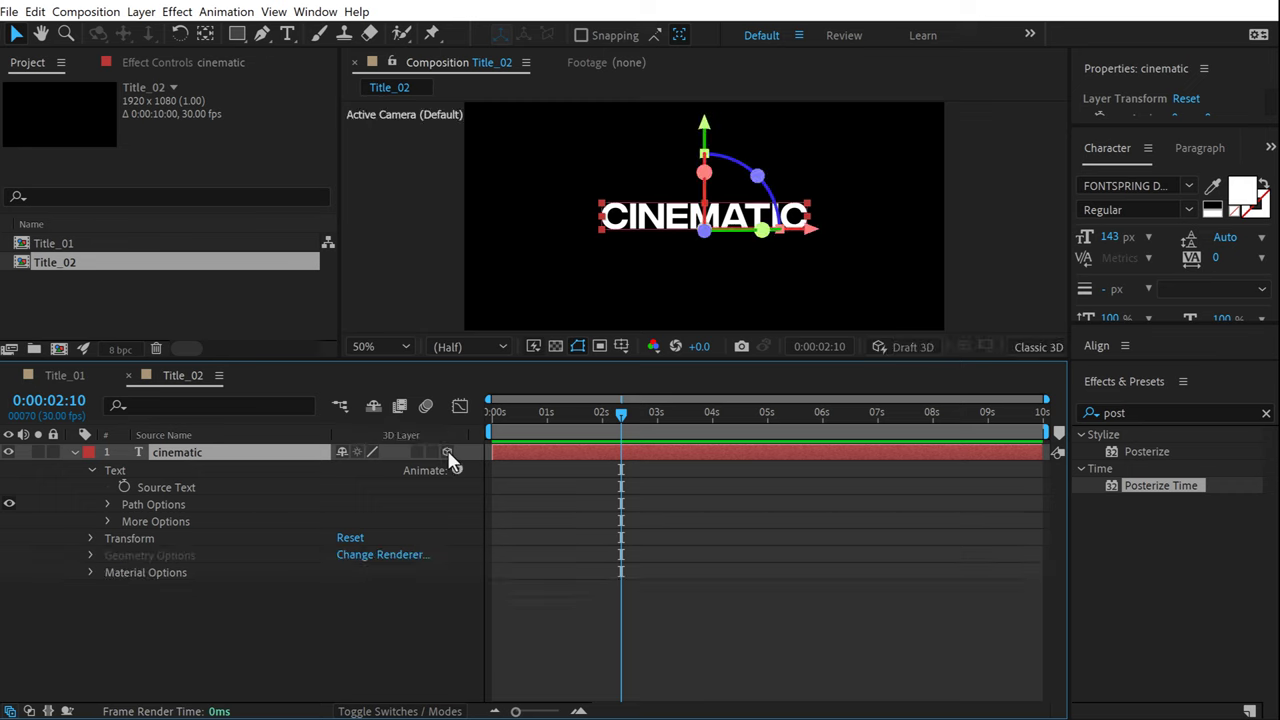
# Enable per-character 3D on the CINEMATIC text and add a Position animator.
pyautogui.click(149, 608)
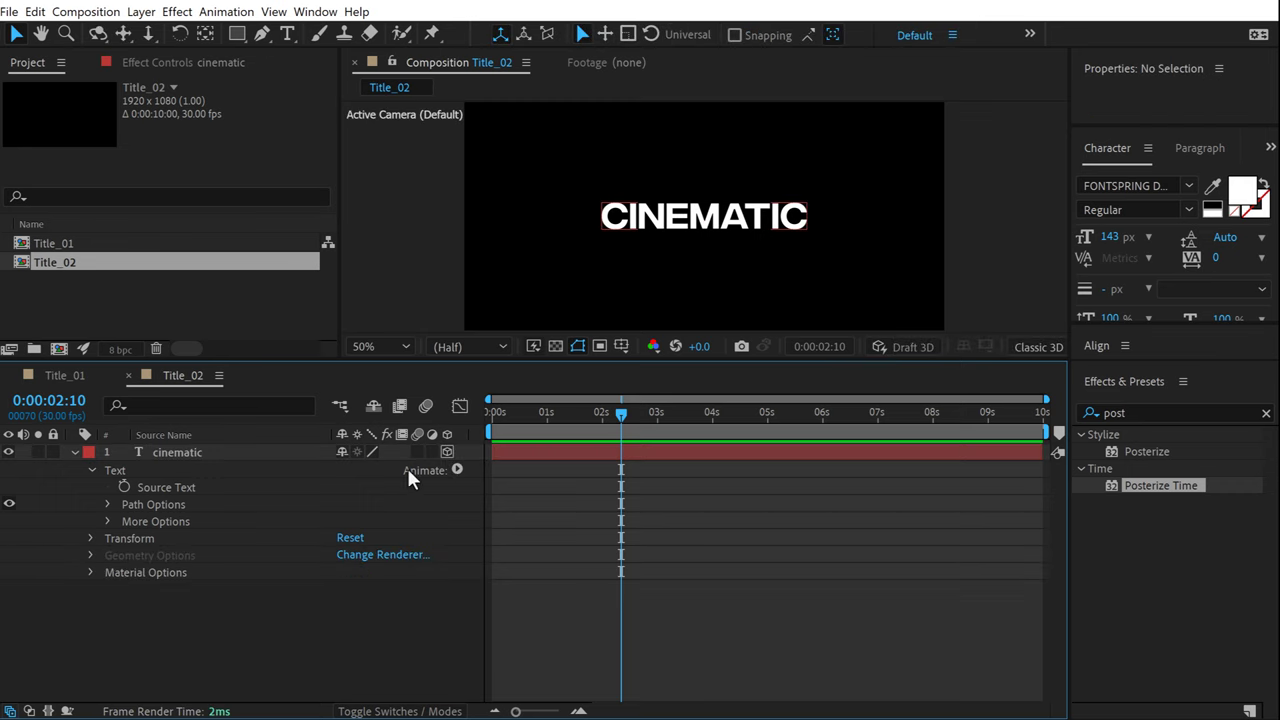
pyautogui.click(457, 470)
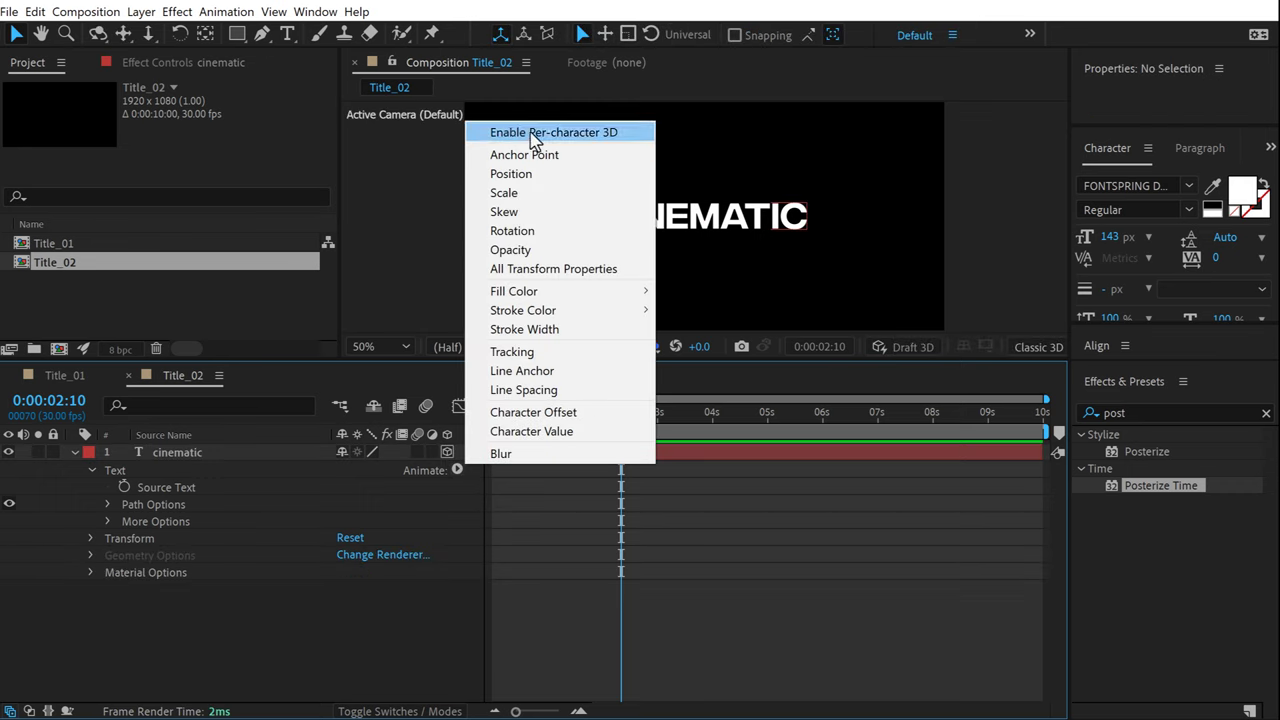
pyautogui.click(570, 136)
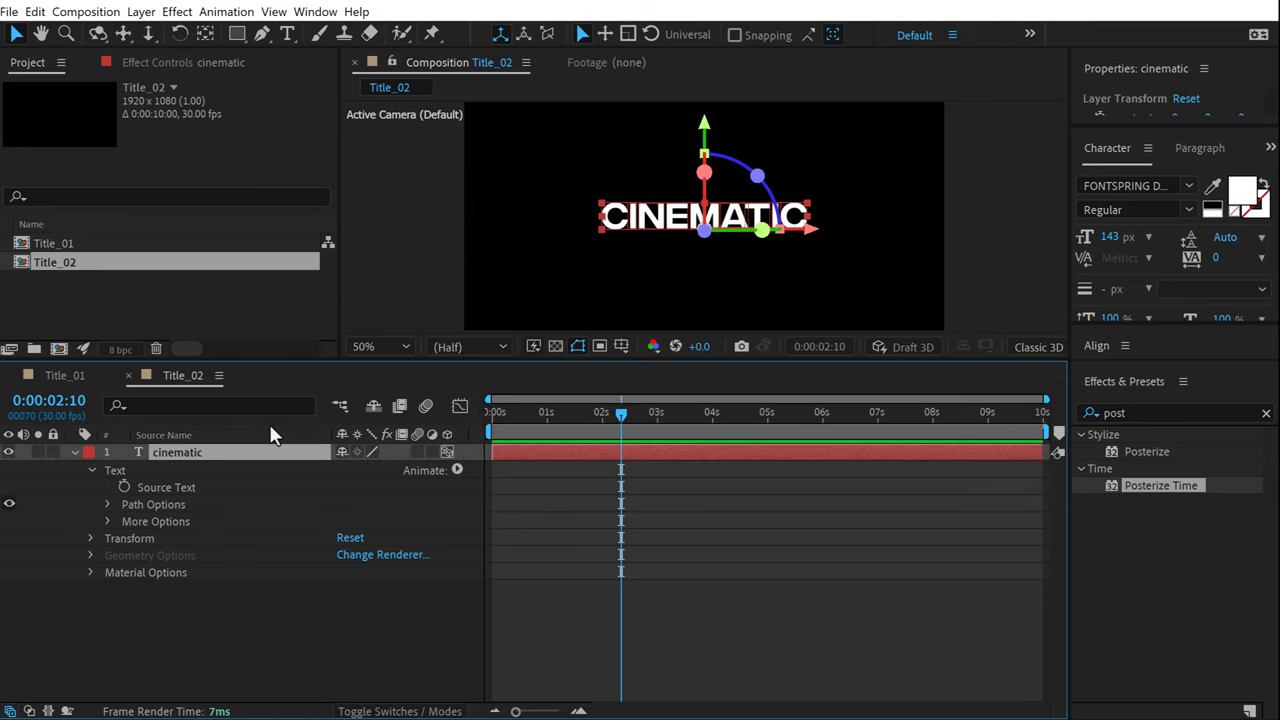
pyautogui.click(457, 470)
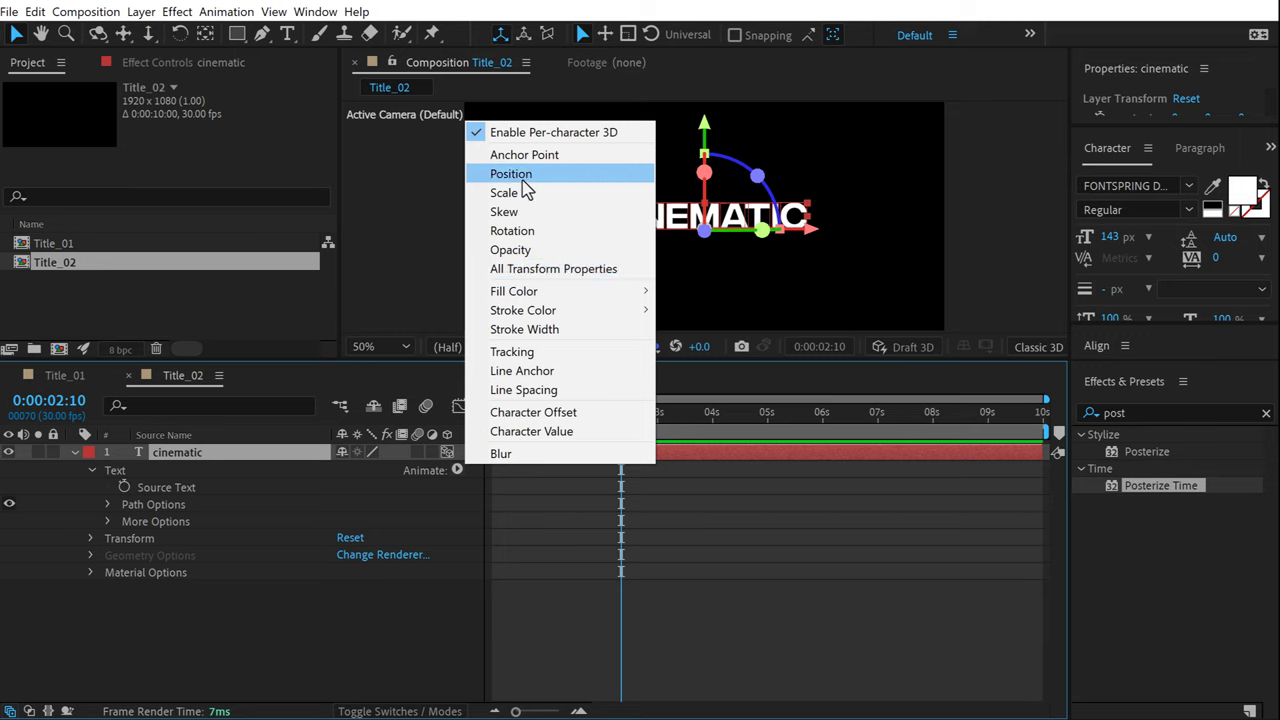
pyautogui.click(522, 182)
# Add Opacity and Blur properties to Animator 1.
pyautogui.click(350, 643)
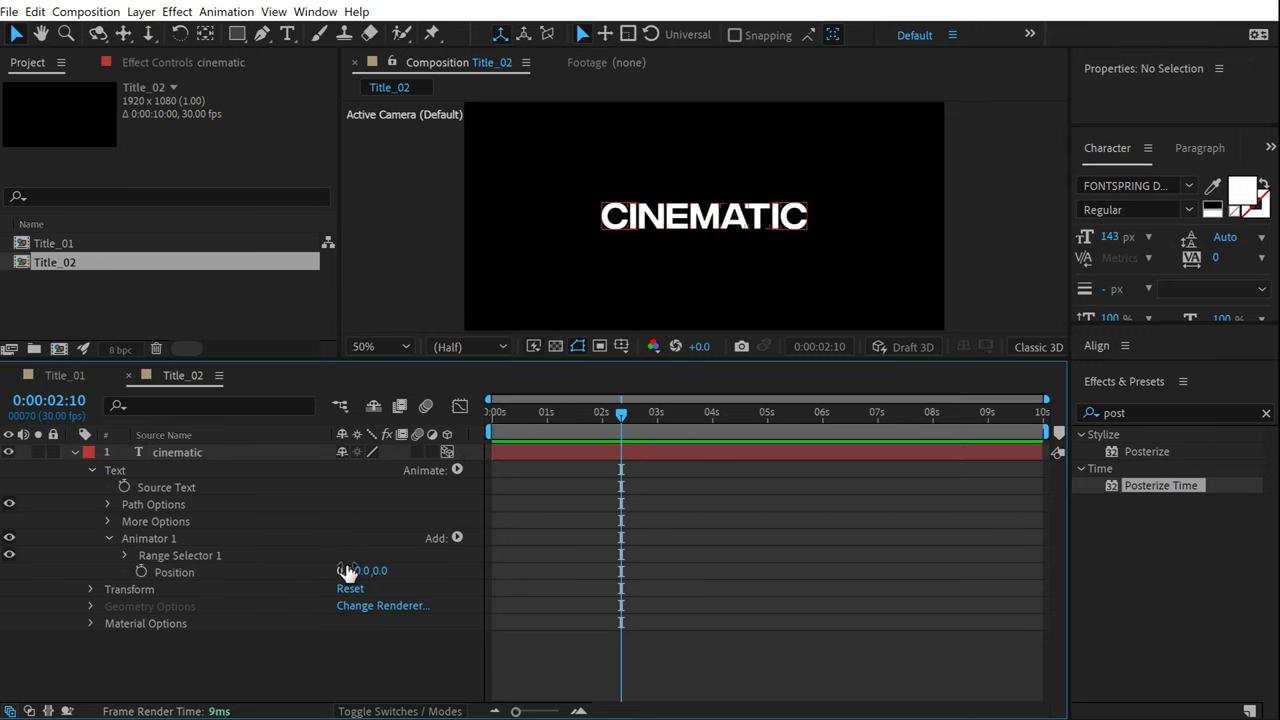
pyautogui.click(457, 538)
pyautogui.moveTo(497, 545)
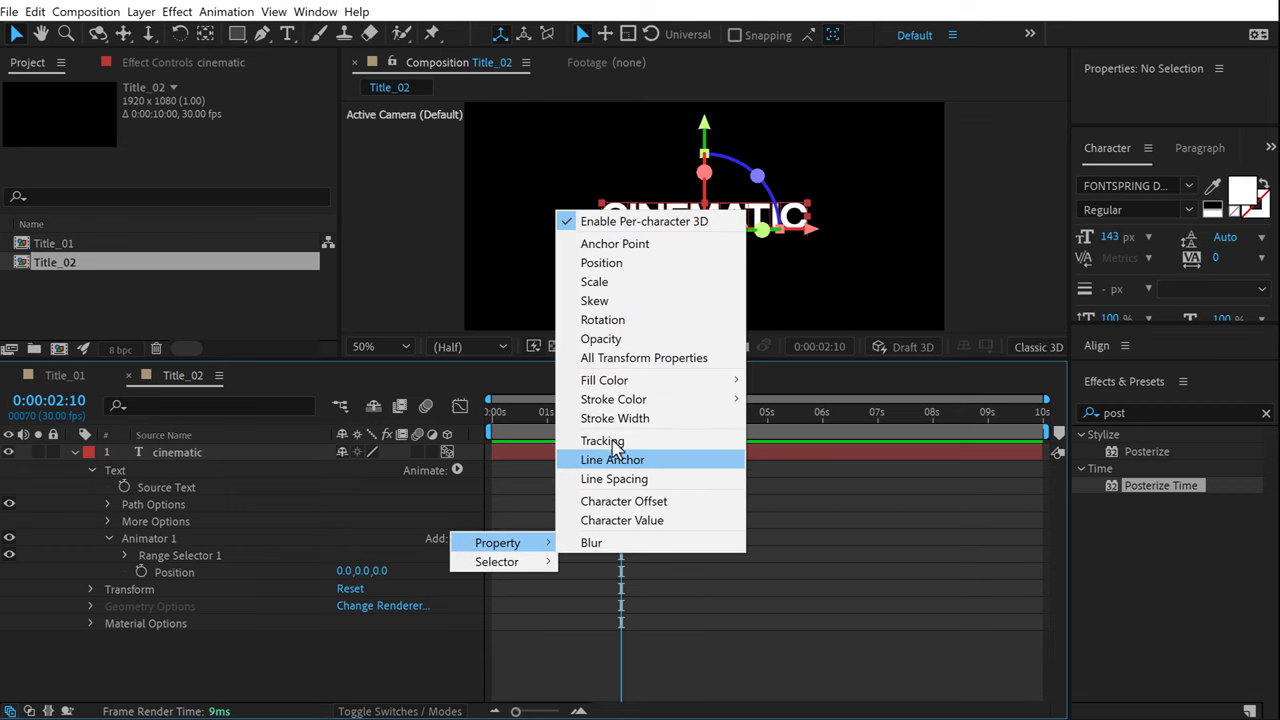
pyautogui.click(606, 344)
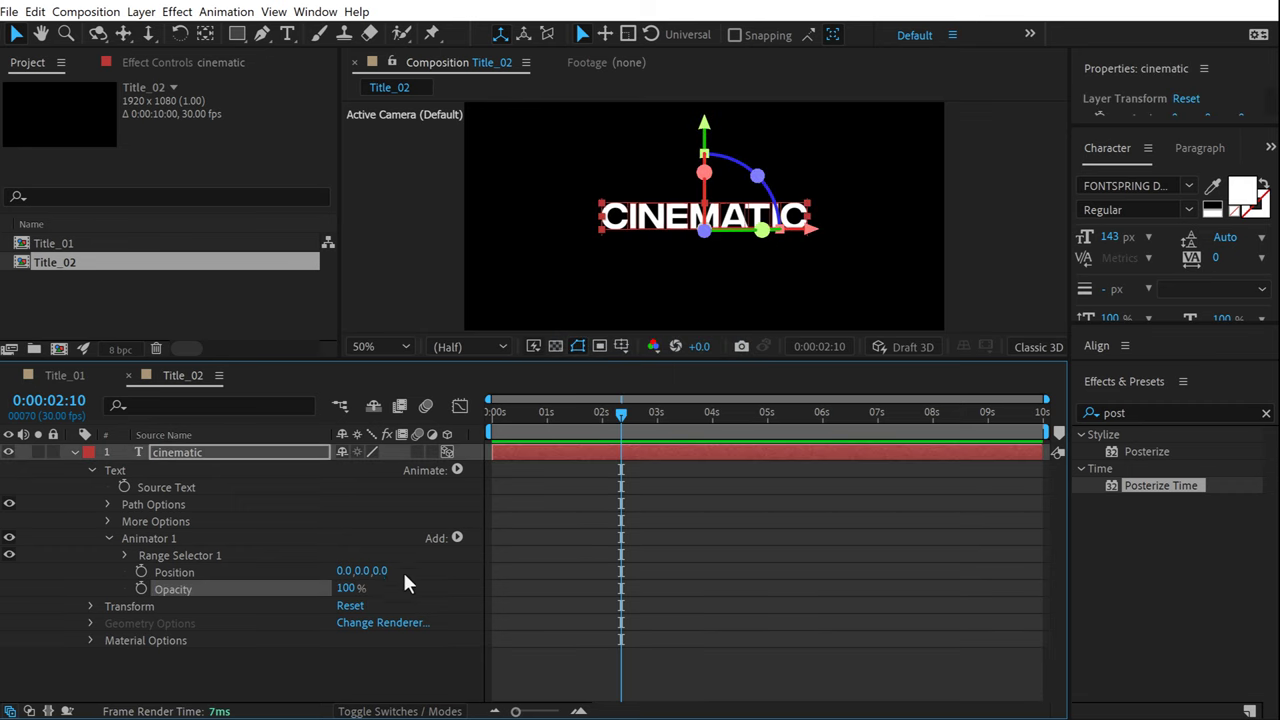
pyautogui.click(455, 538)
pyautogui.moveTo(490, 545)
pyautogui.click(600, 541)
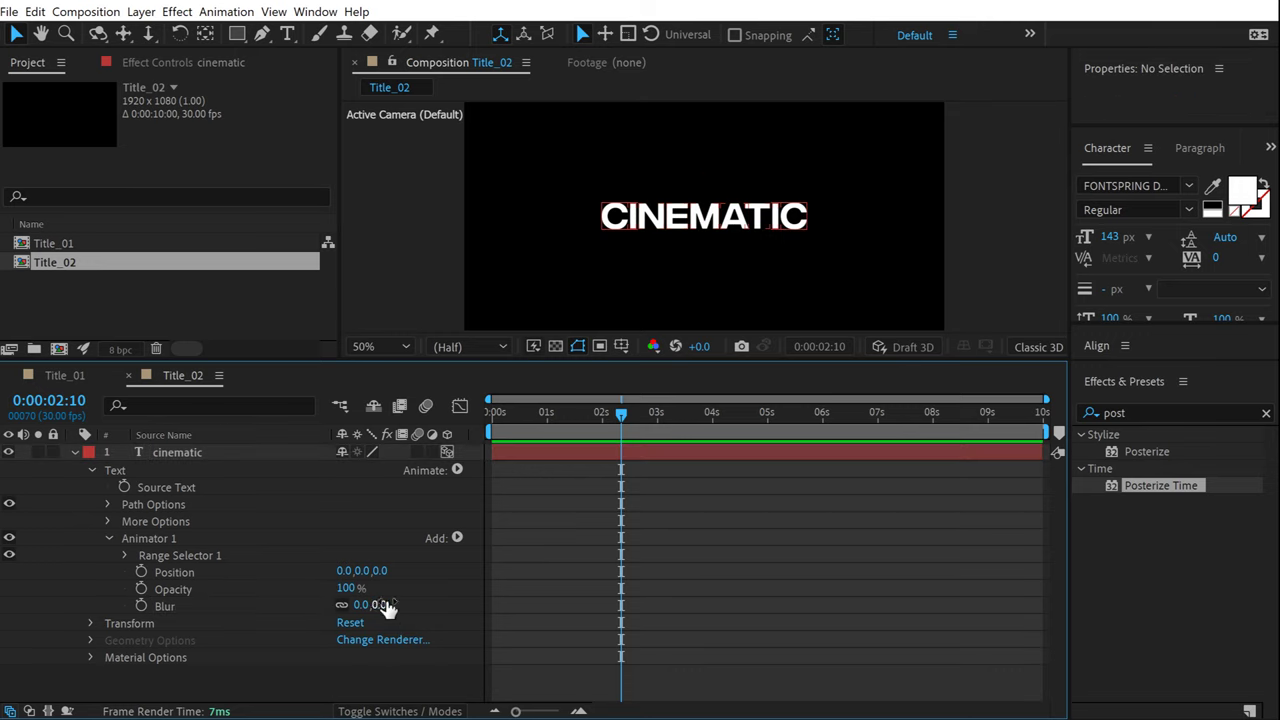
# Set Animator 1's Position z to -2000 and Blur to 100,100, then show Range Selector 1.
pyautogui.moveTo(380, 575); pyautogui.dragTo(357, 579)
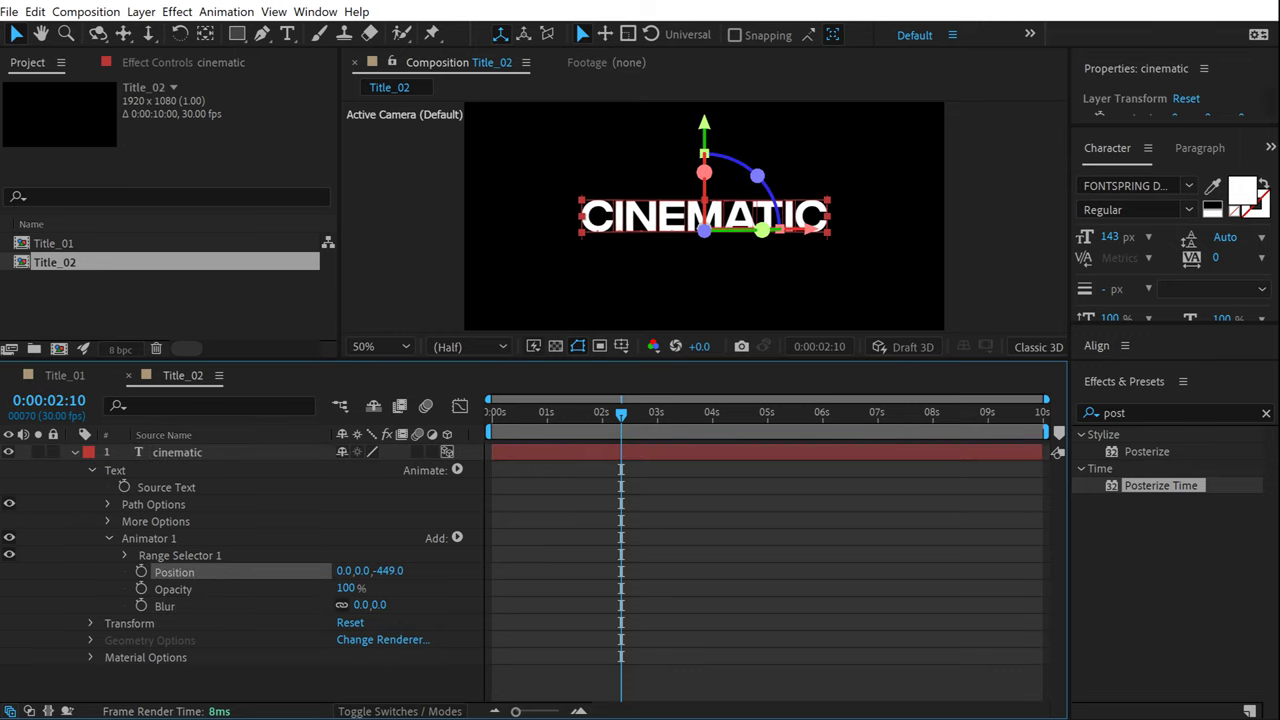
pyautogui.click(388, 570)
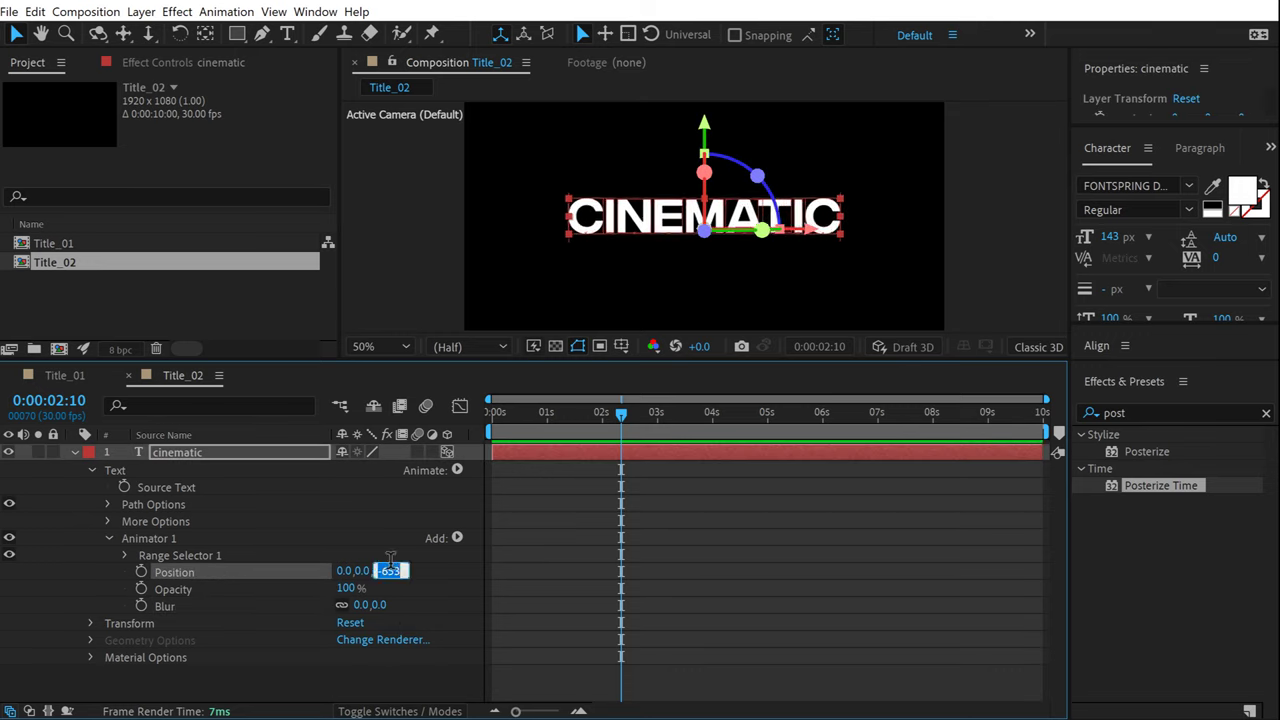
pyautogui.press('Return')
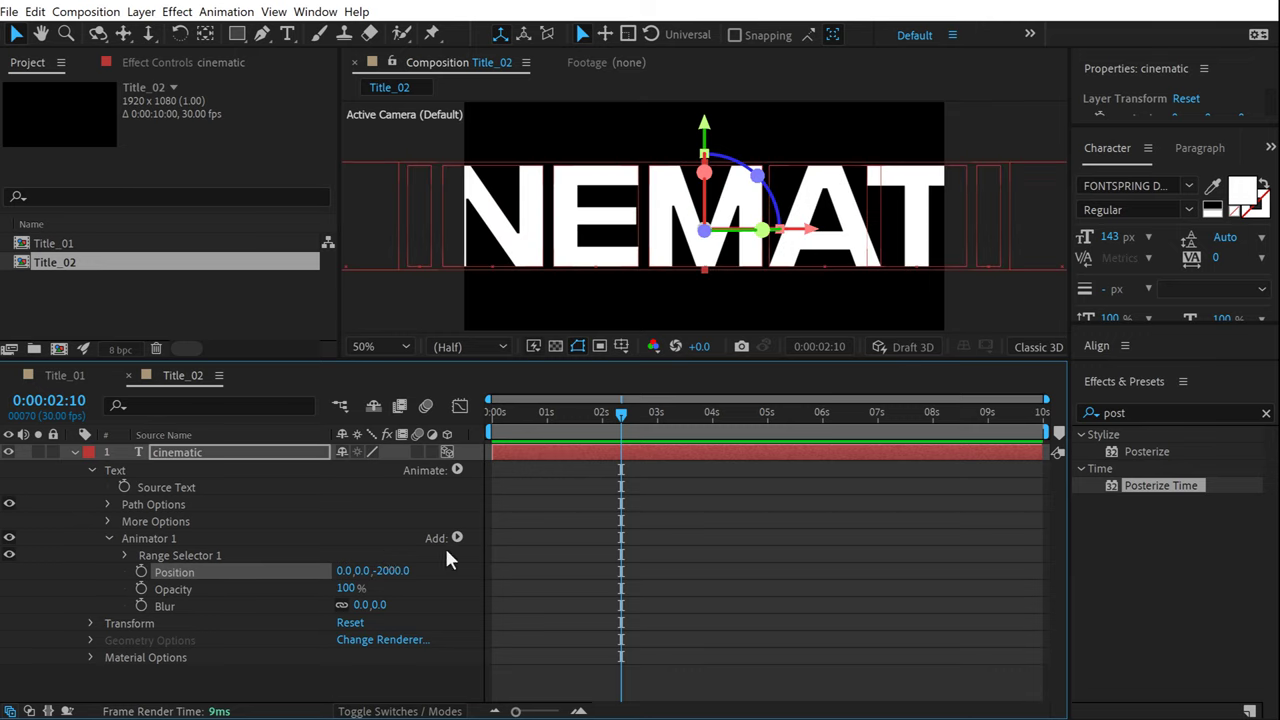
pyautogui.click(376, 605)
pyautogui.write('100')
pyautogui.click(440, 595)
pyautogui.click(123, 556)
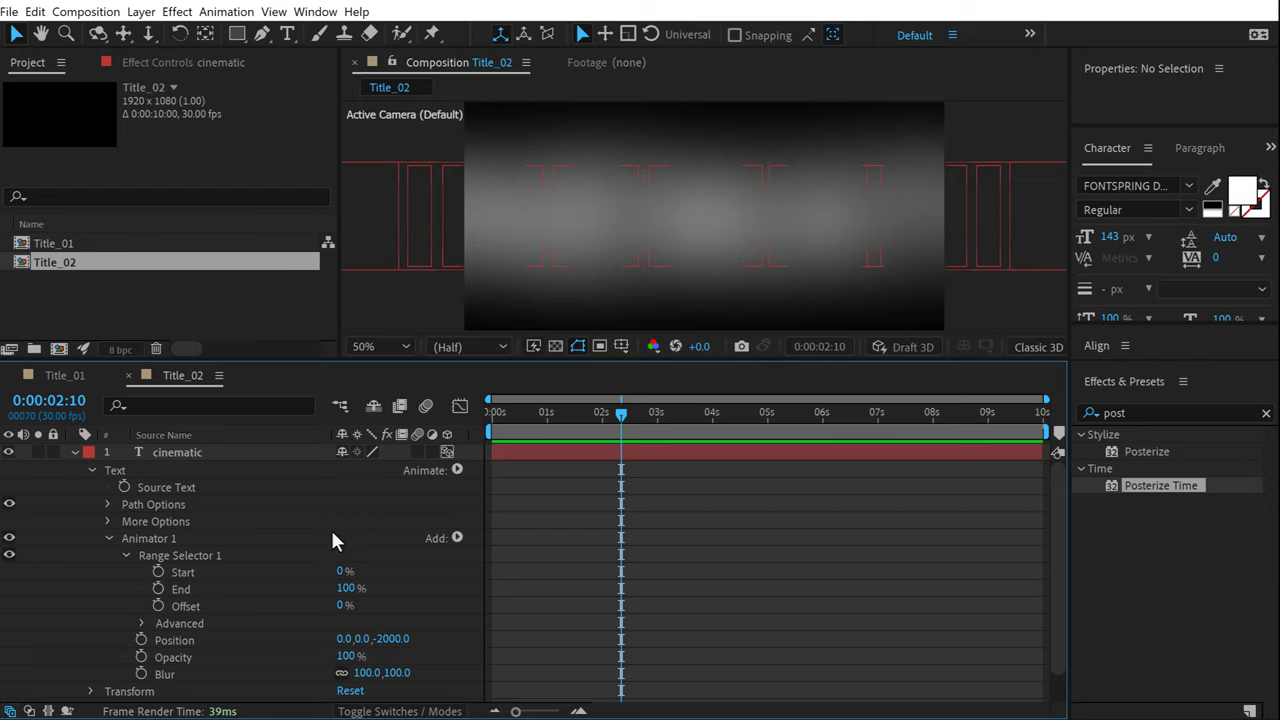
pyautogui.scroll(-1, 600, 560)
pyautogui.moveTo(621, 413); pyautogui.dragTo(492, 413)
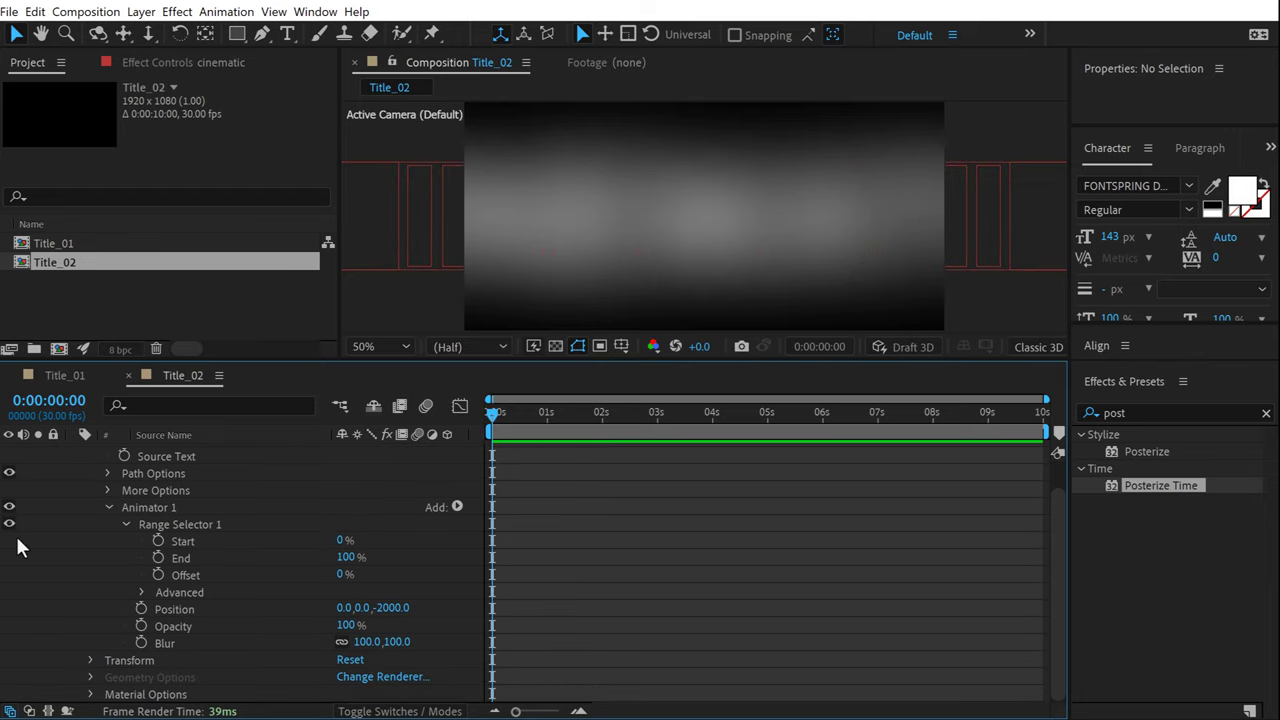
# Keyframe the range selector Offset at -100% at 0s and 100% at 2s.
pyautogui.moveTo(344, 574); pyautogui.dragTo(80, 641)
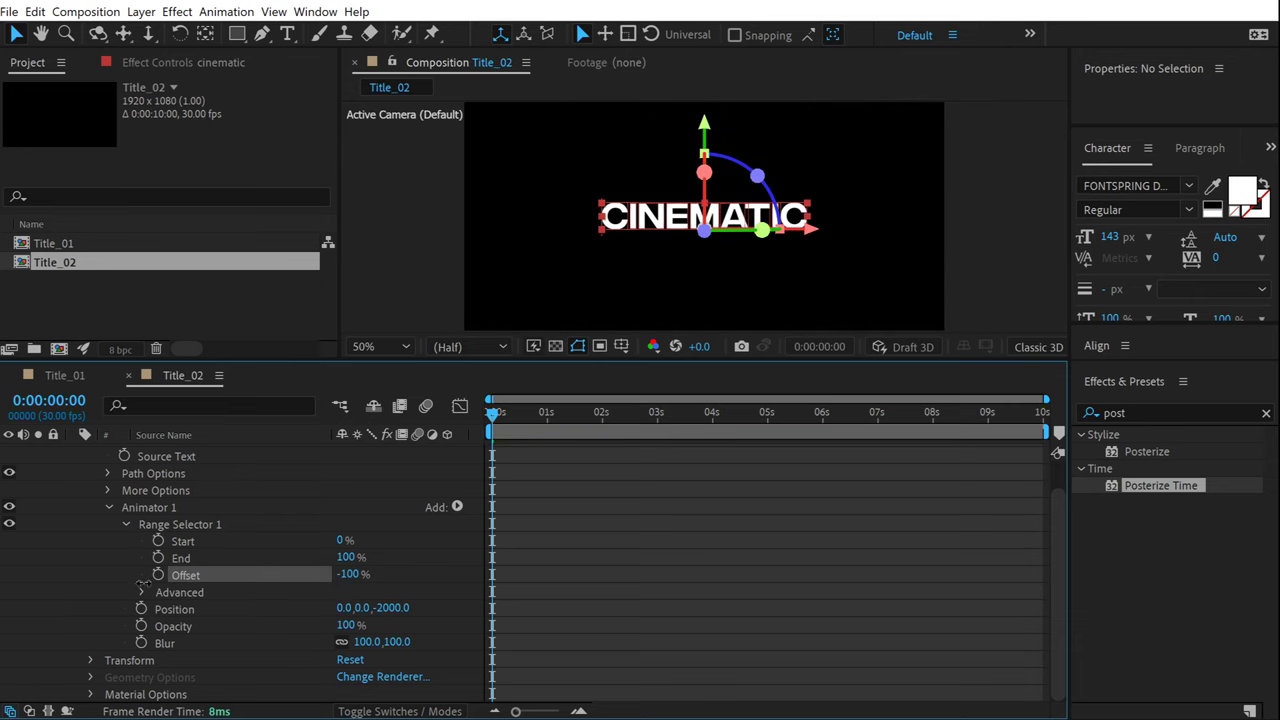
pyautogui.click(158, 575)
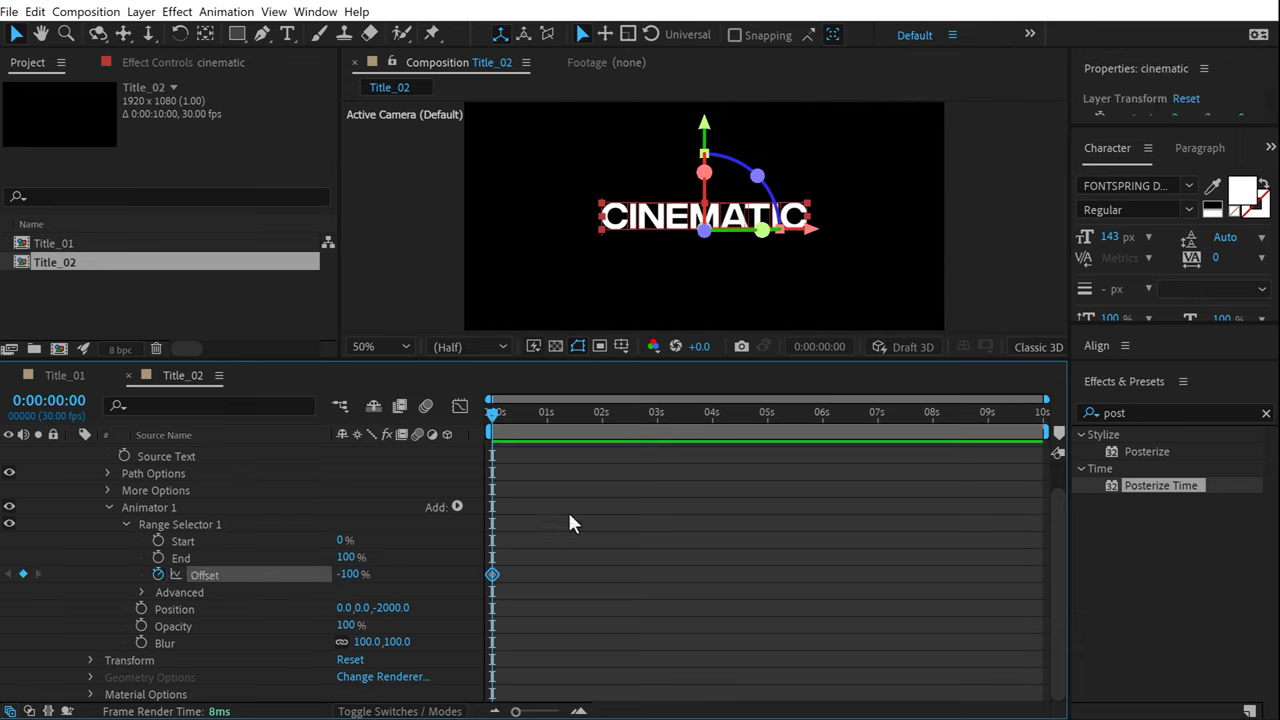
pyautogui.moveTo(587, 421); pyautogui.dragTo(601, 420)
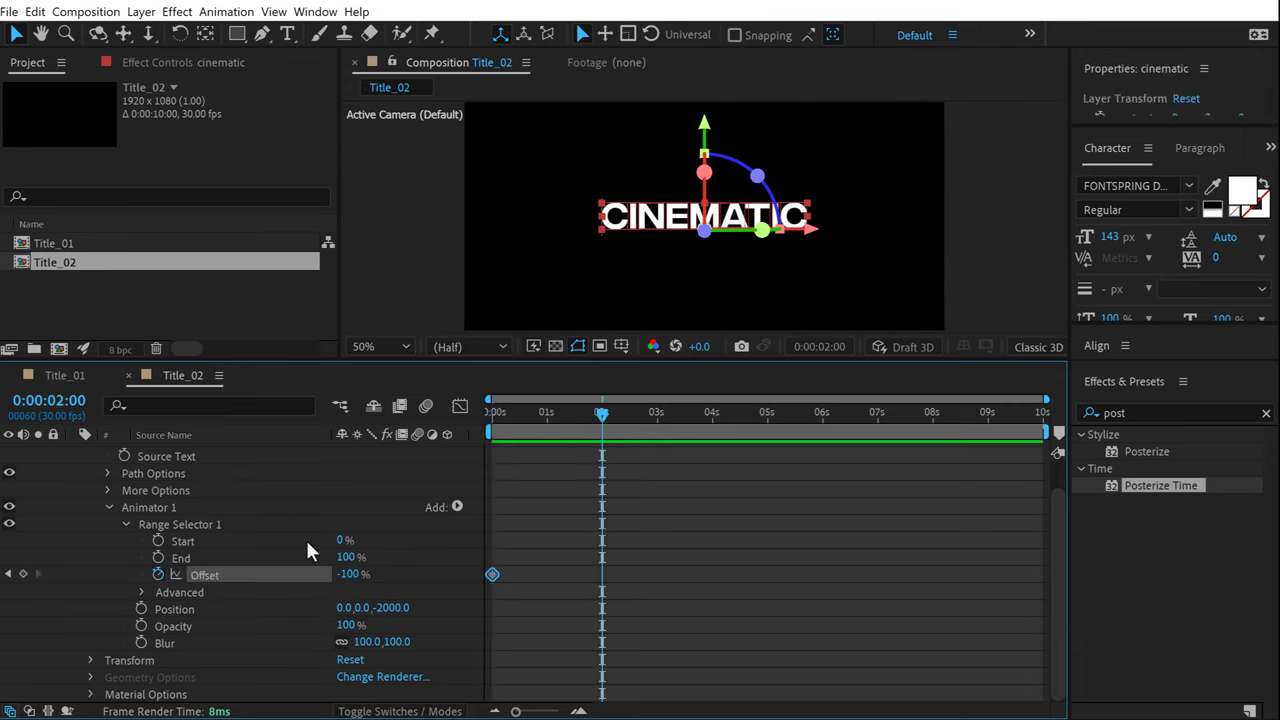
pyautogui.moveTo(347, 574); pyautogui.dragTo(633, 571)
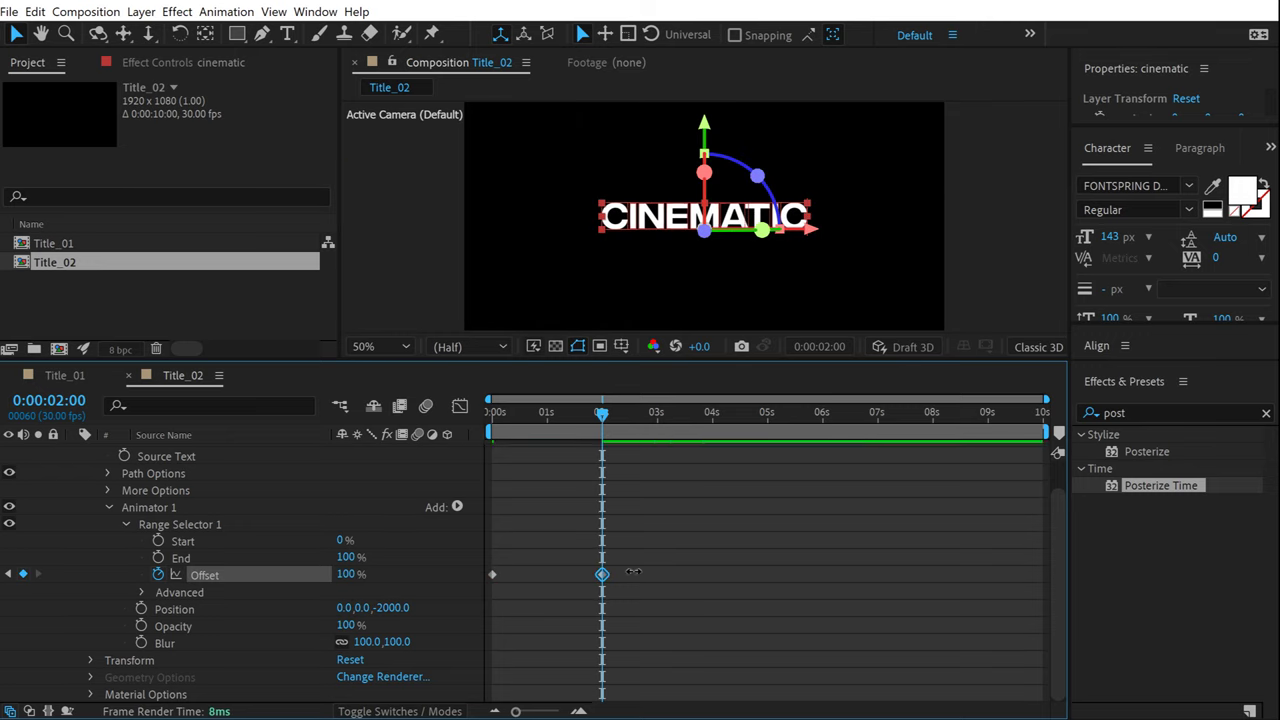
pyautogui.click(142, 593)
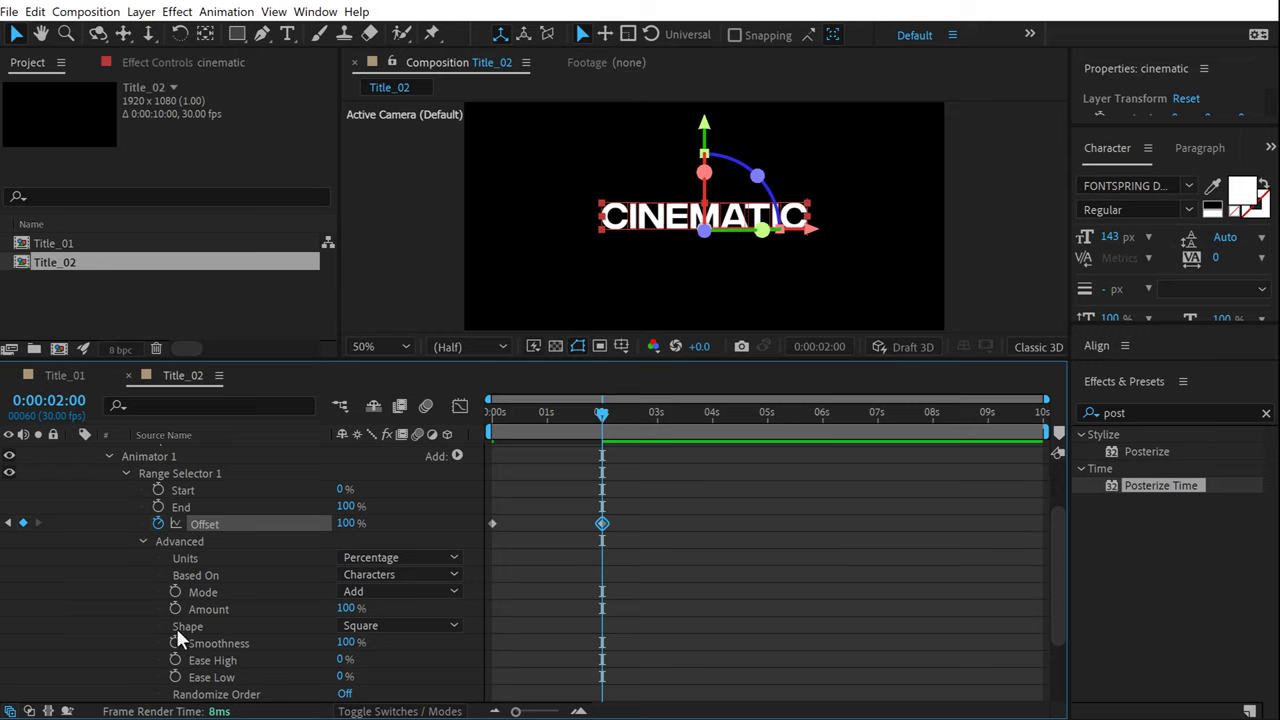
# Set the range selector shape to Ramp Up and preview the reveal from the start.
pyautogui.click(400, 625)
pyautogui.click(386, 530)
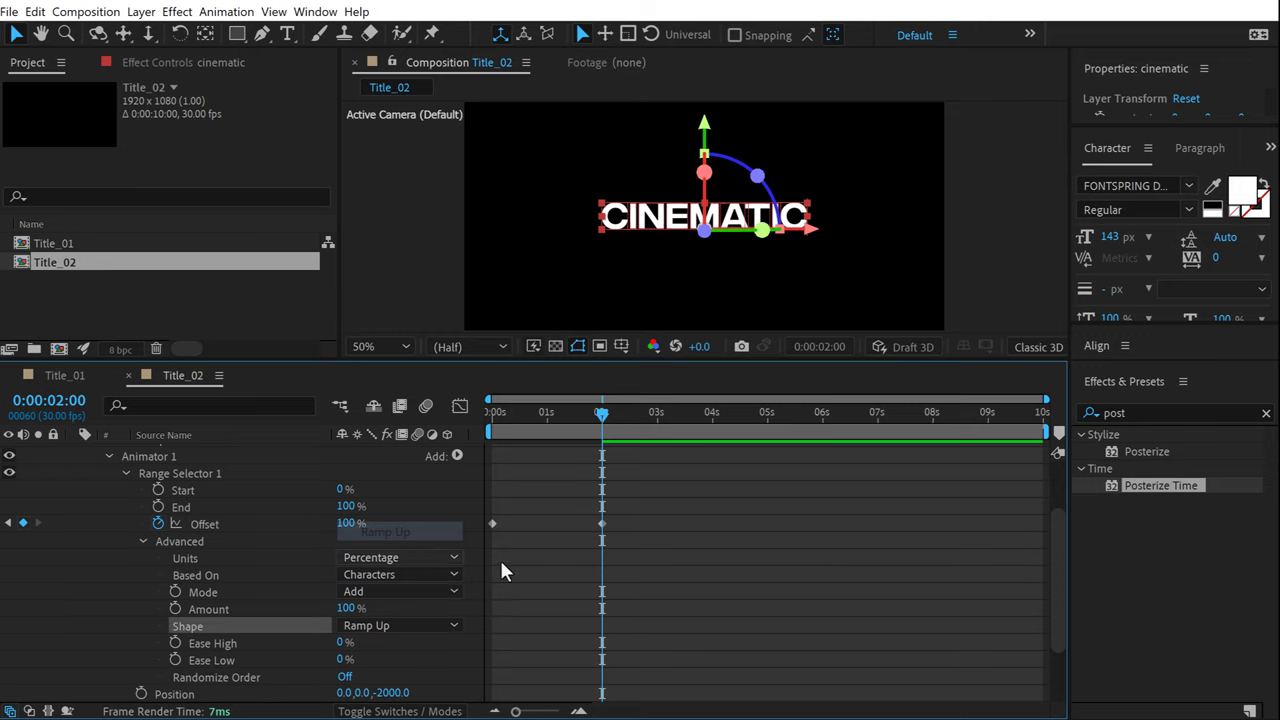
pyautogui.moveTo(583, 409); pyautogui.dragTo(363, 417)
pyautogui.press('space')
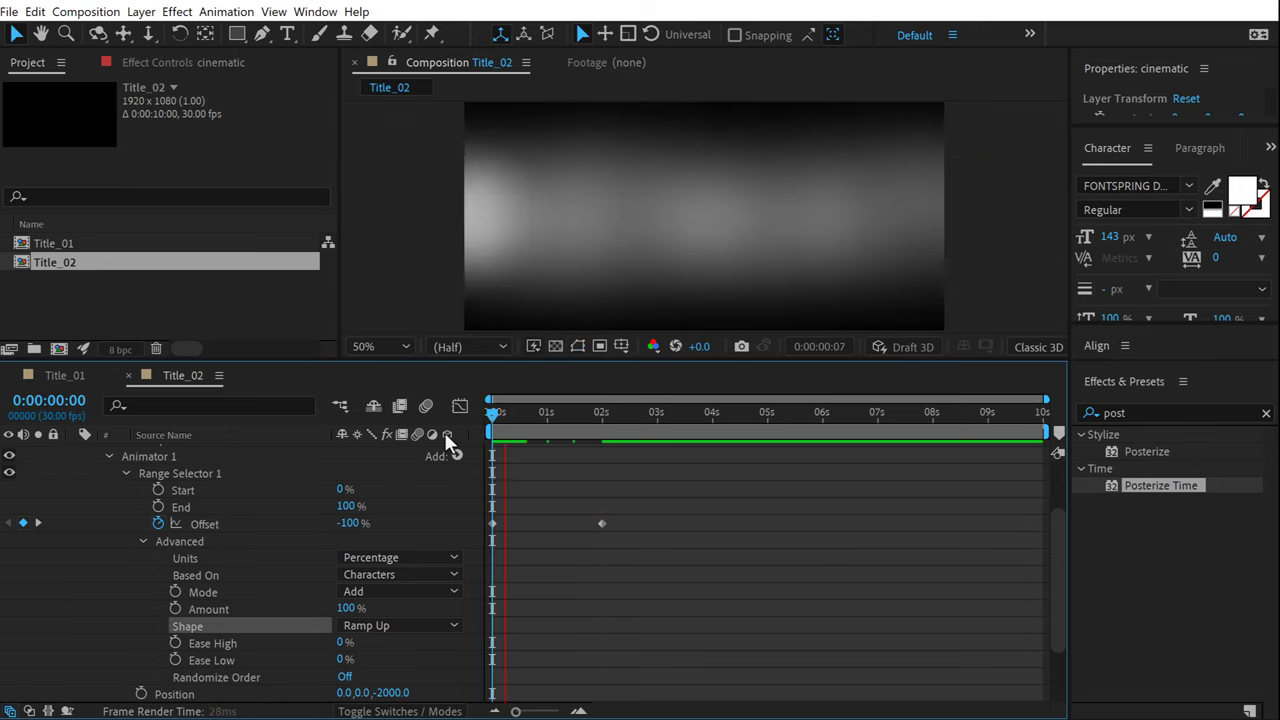
pyautogui.press('space')
pyautogui.moveTo(532, 414)
pyautogui.mouseDown()
pyautogui.moveTo(491, 414)
pyautogui.moveTo(580, 424)
pyautogui.moveTo(516, 416)
pyautogui.mouseUp()
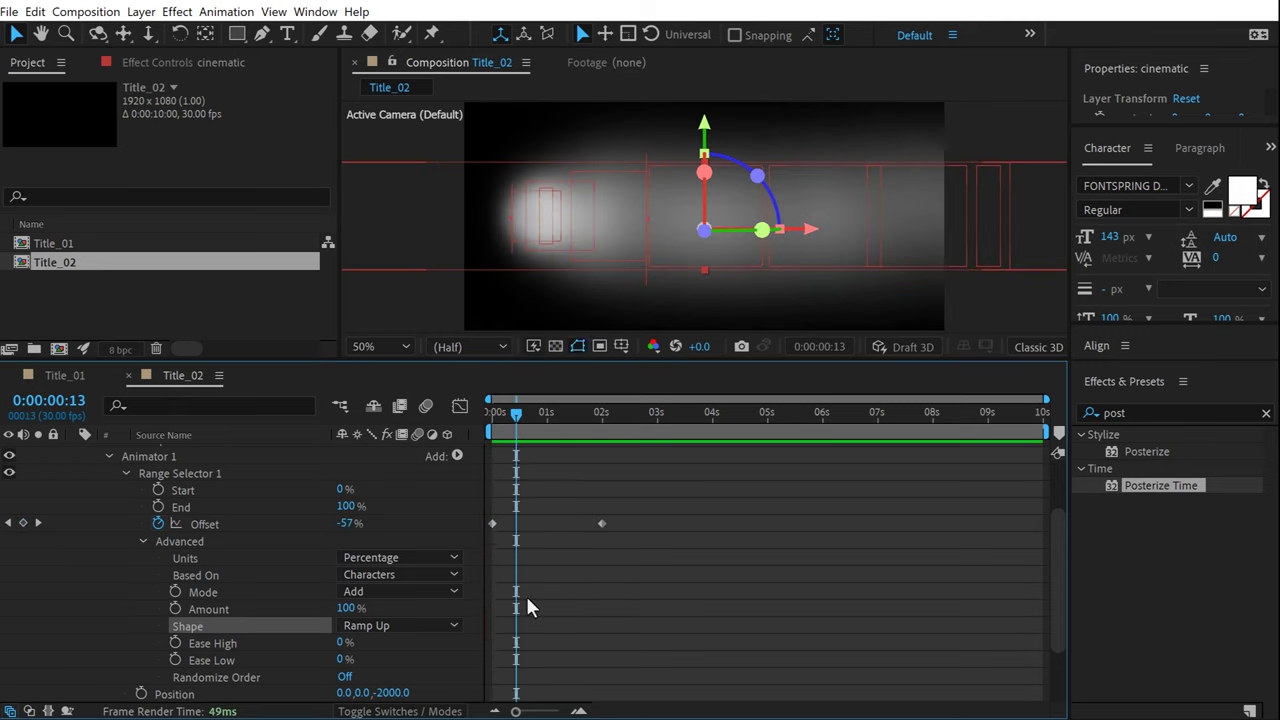
pyautogui.scroll(-2, 724, 522)
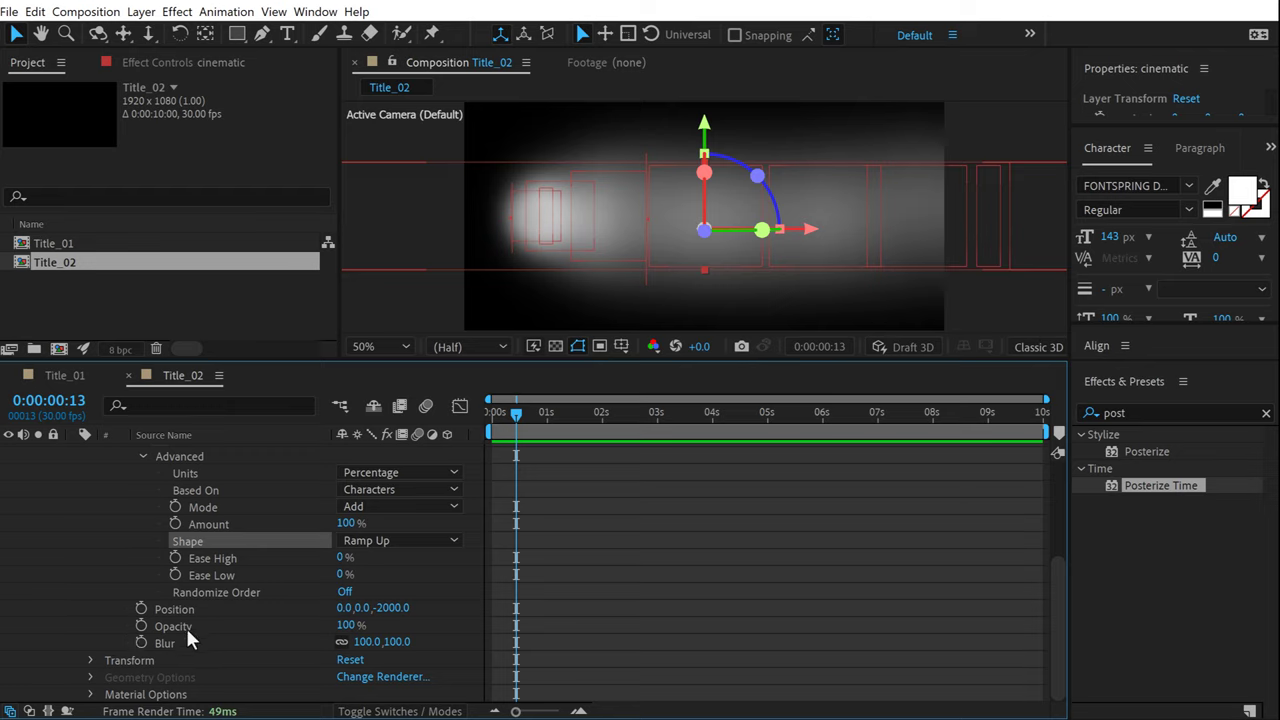
# Fade the animated characters to 0% opacity, preview, and raise Ease Low to 100%.
pyautogui.moveTo(347, 632); pyautogui.dragTo(250, 632)
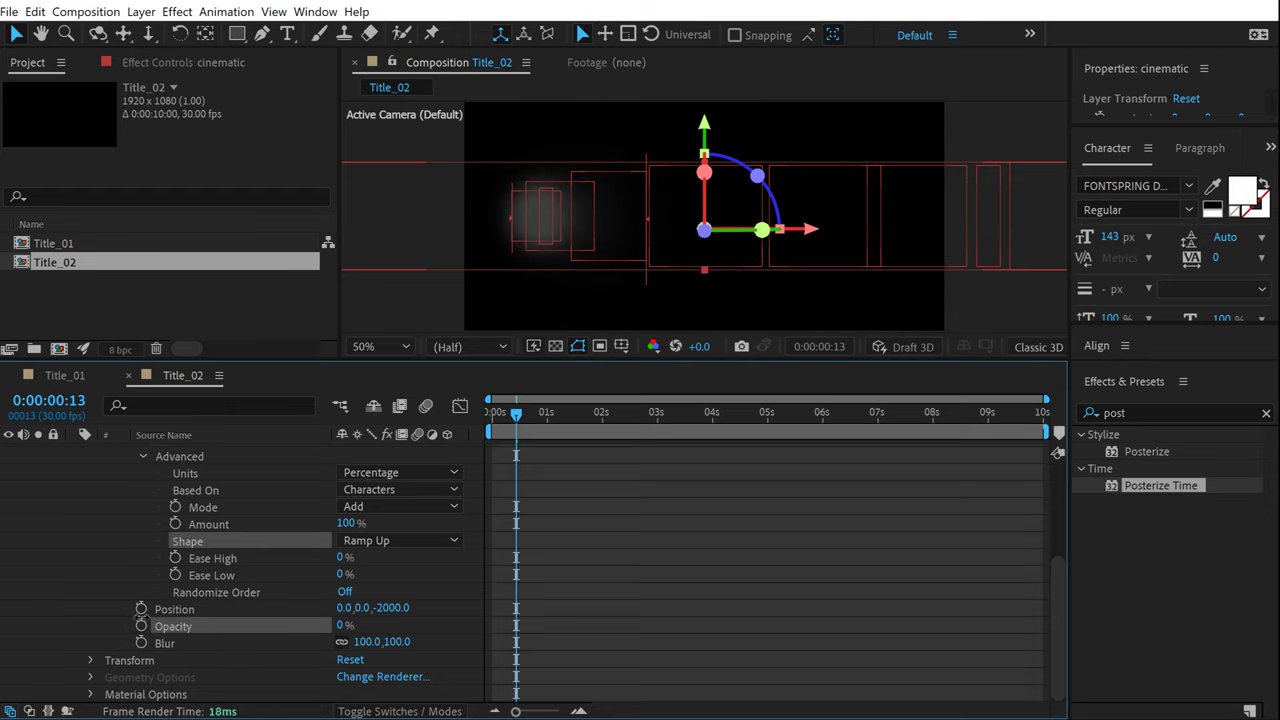
pyautogui.click(639, 531)
pyautogui.moveTo(510, 416); pyautogui.dragTo(357, 417)
pyautogui.press('space')
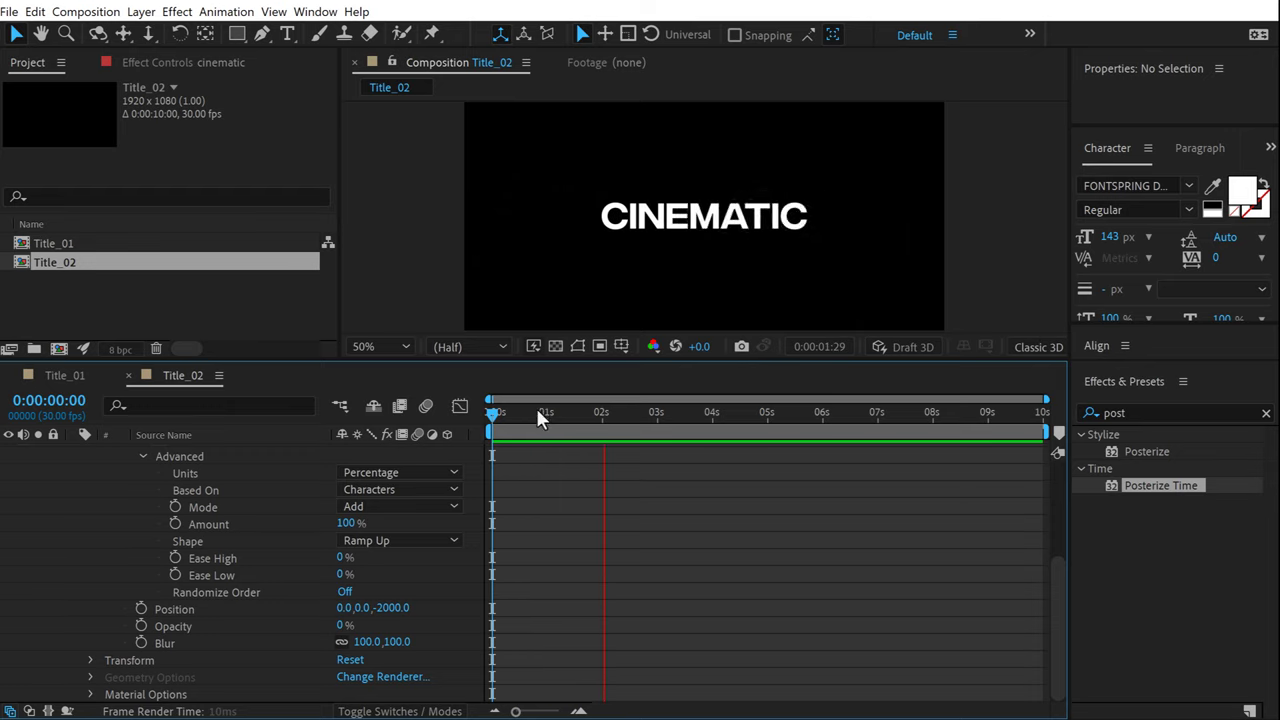
pyautogui.press('space')
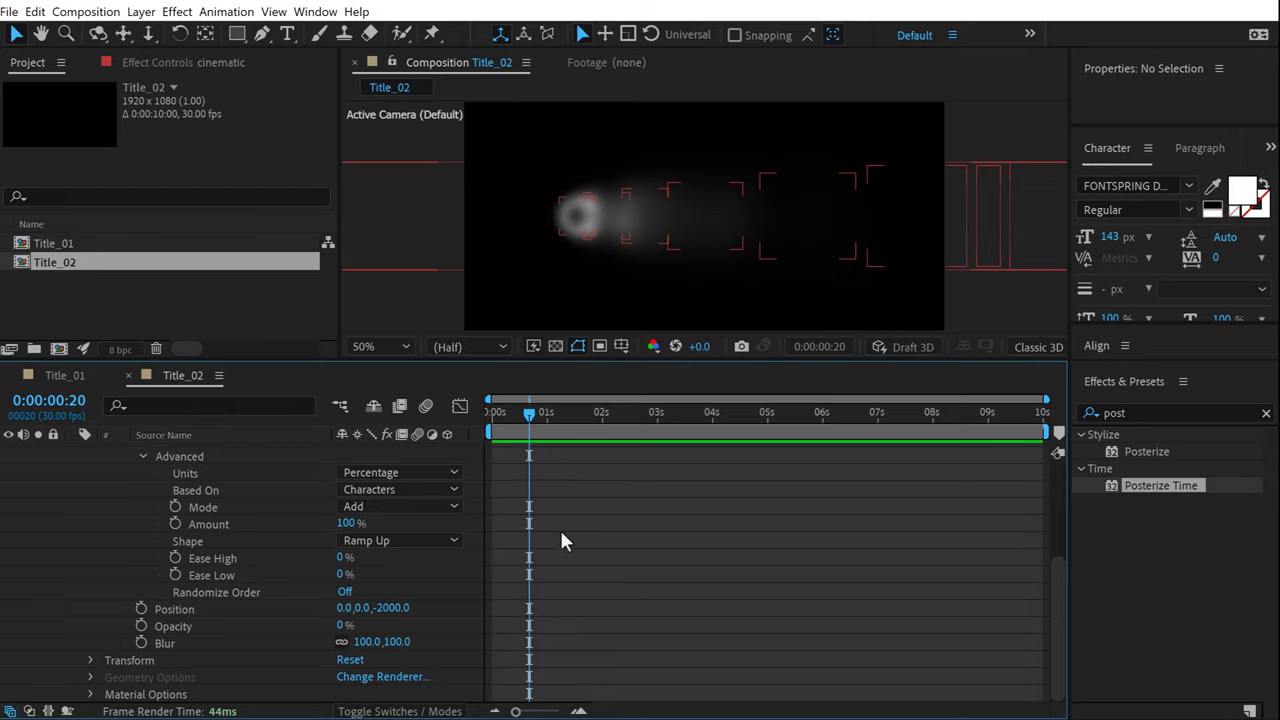
pyautogui.moveTo(341, 574); pyautogui.dragTo(360, 574)
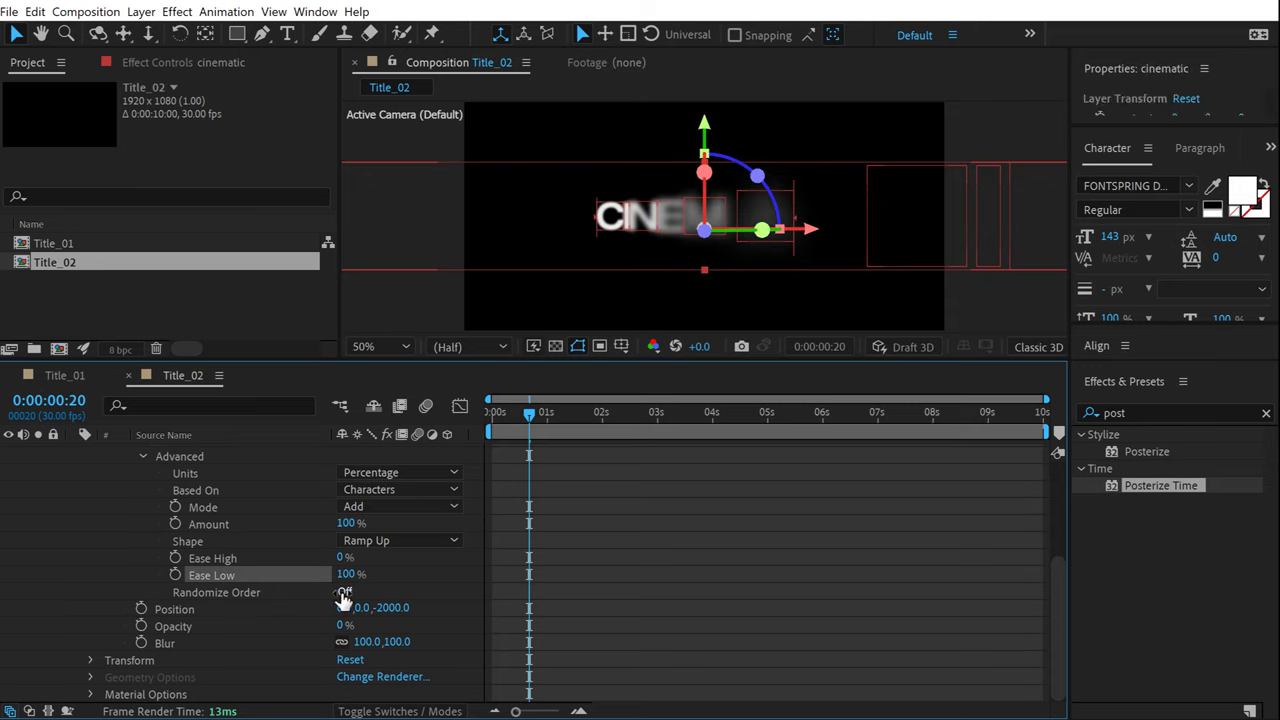
pyautogui.click(344, 592)
# Preview the randomized letter order, trying Random Seed 6 before settling on 22.
pyautogui.moveTo(527, 419); pyautogui.dragTo(491, 415)
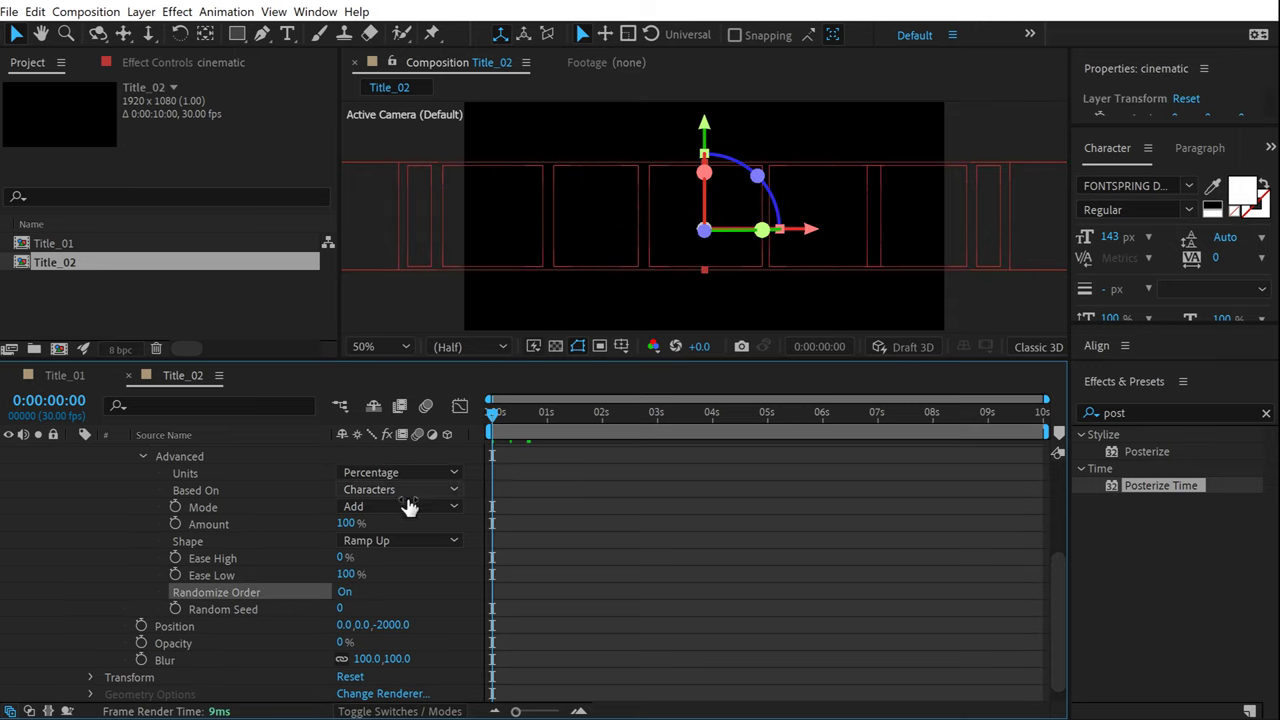
pyautogui.press('space')
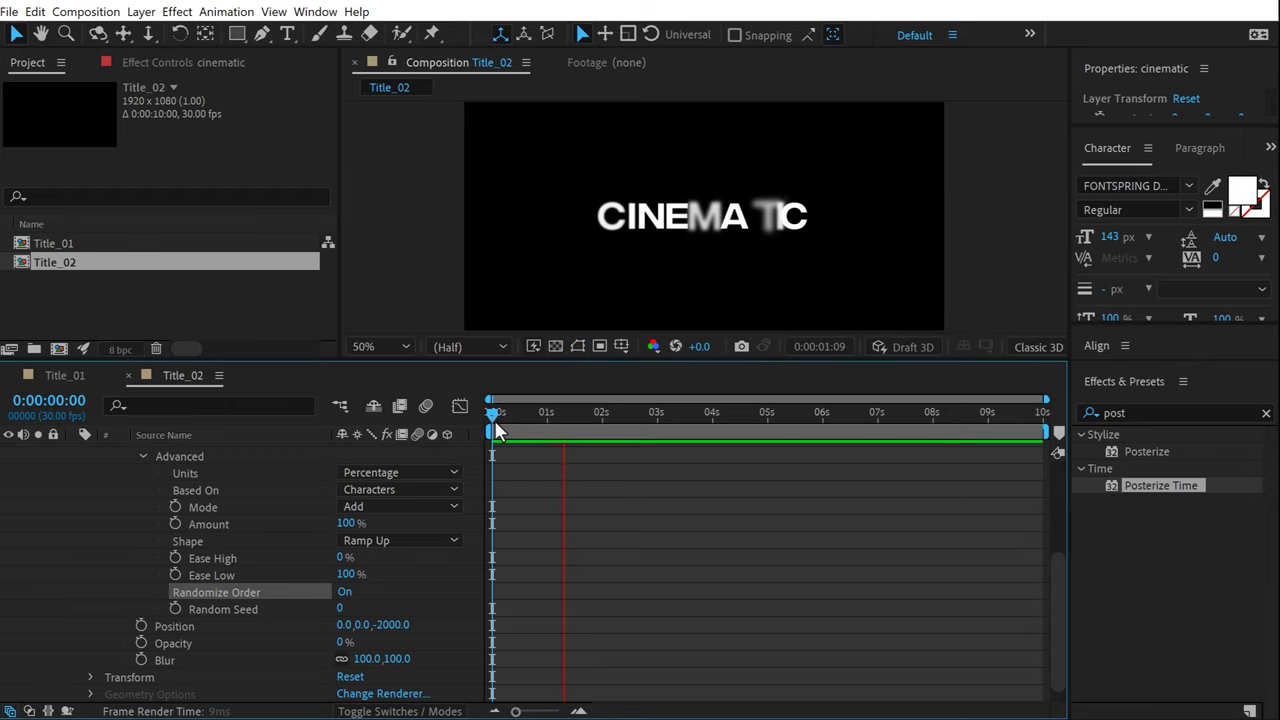
pyautogui.press('space')
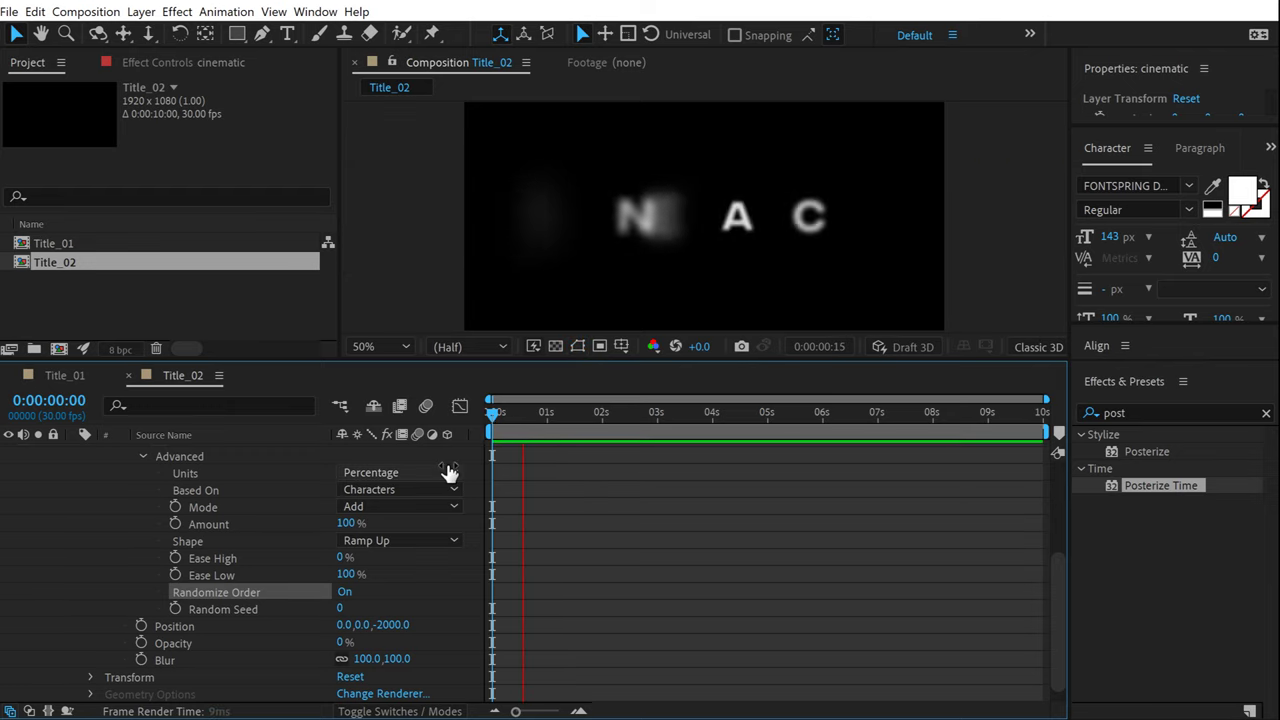
pyautogui.moveTo(526, 420); pyautogui.dragTo(538, 452)
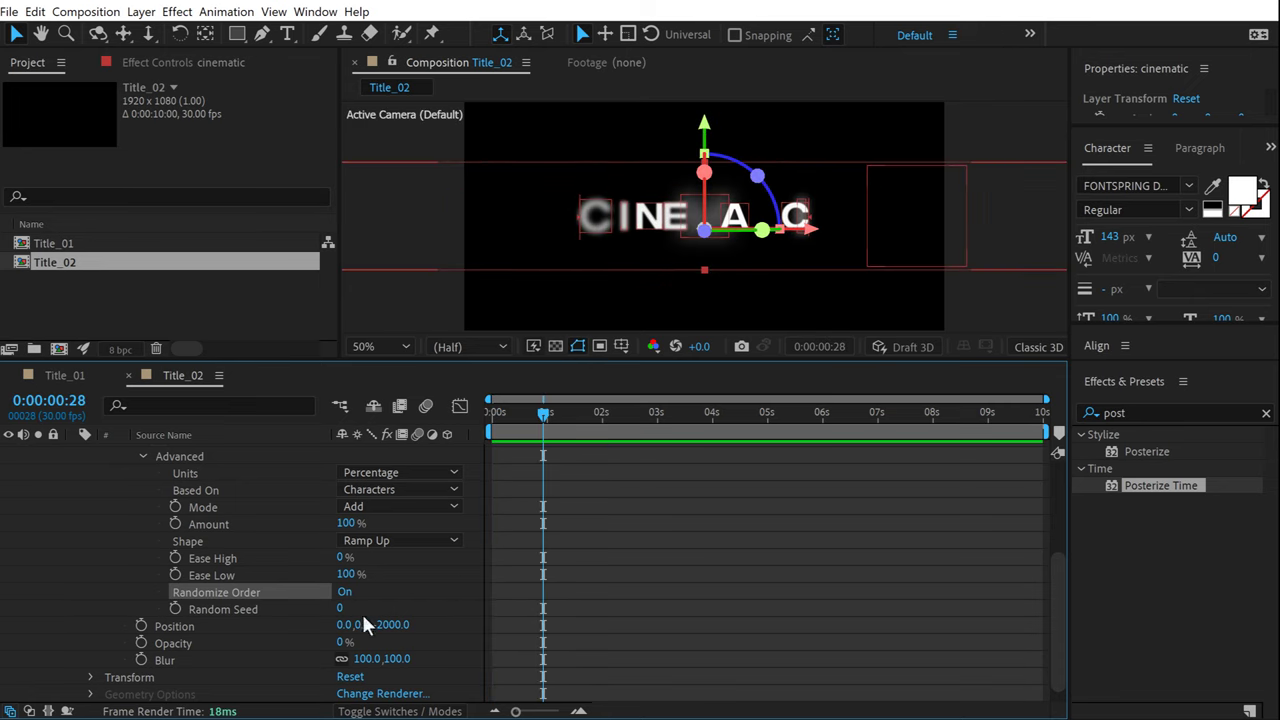
pyautogui.moveTo(342, 610); pyautogui.dragTo(354, 610)
pyautogui.press('space')
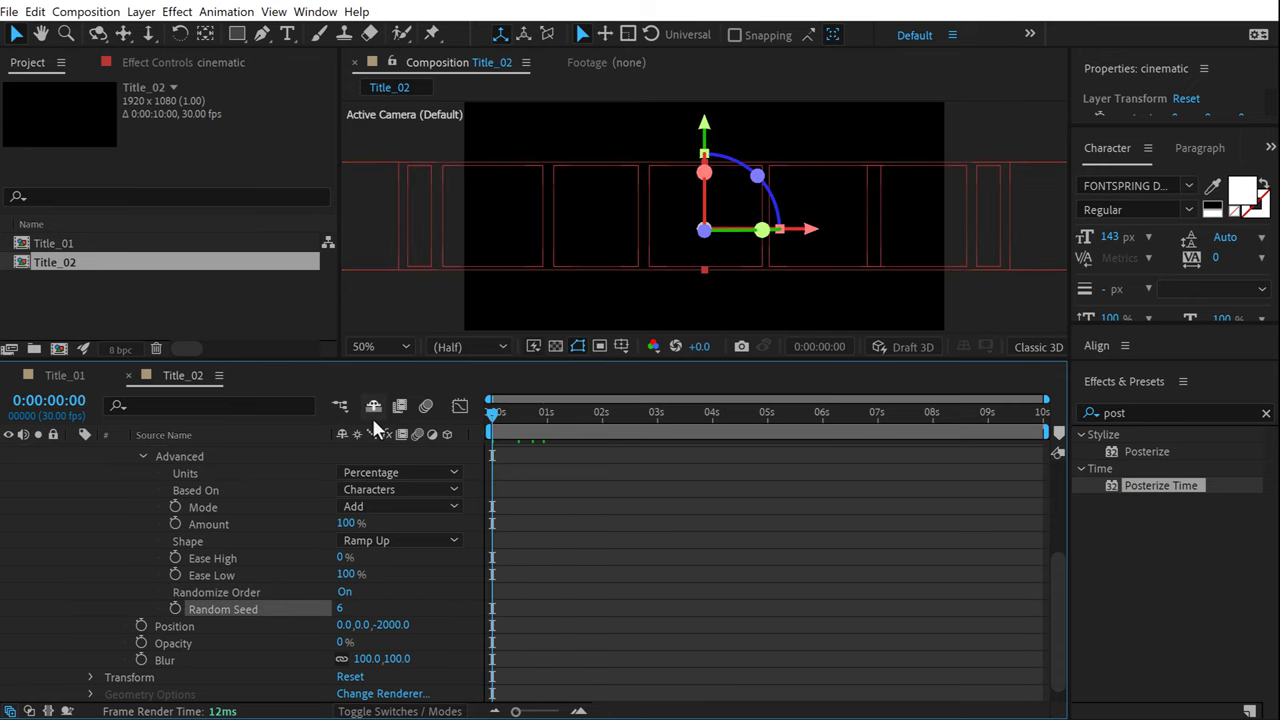
pyautogui.press('space')
pyautogui.click(525, 413)
pyautogui.moveTo(343, 608); pyautogui.dragTo(360, 608)
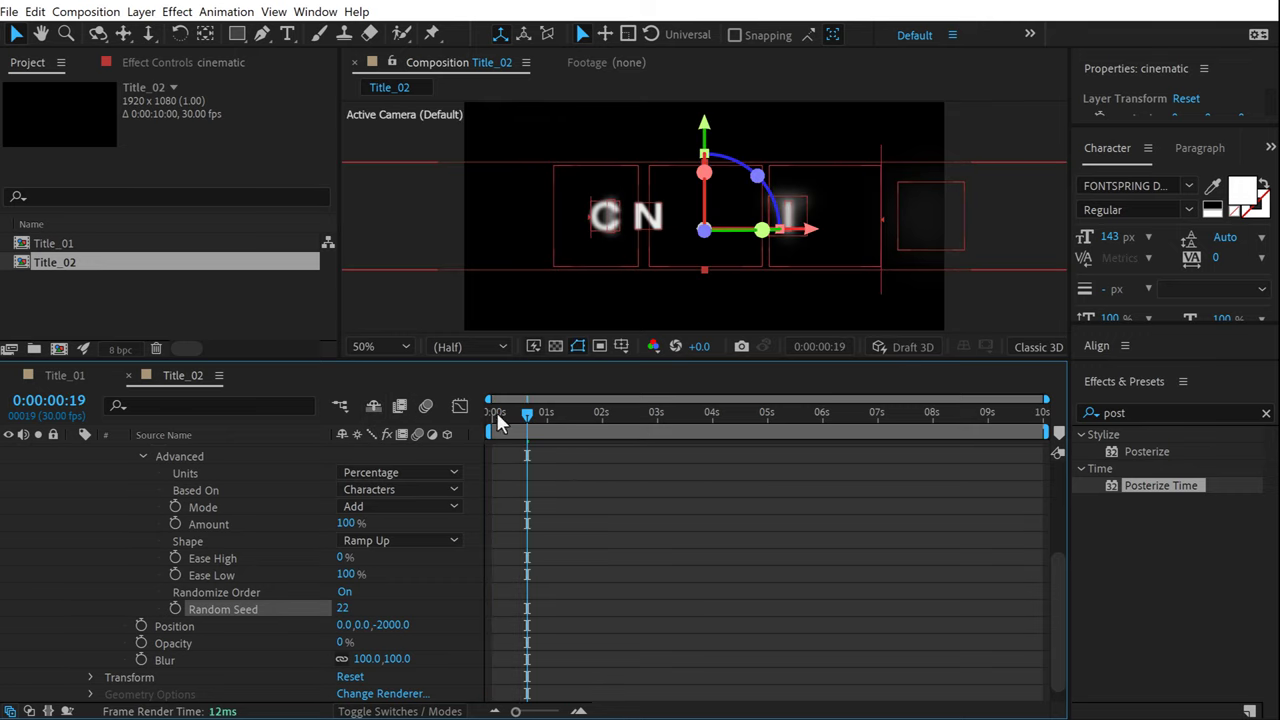
pyautogui.press('space')
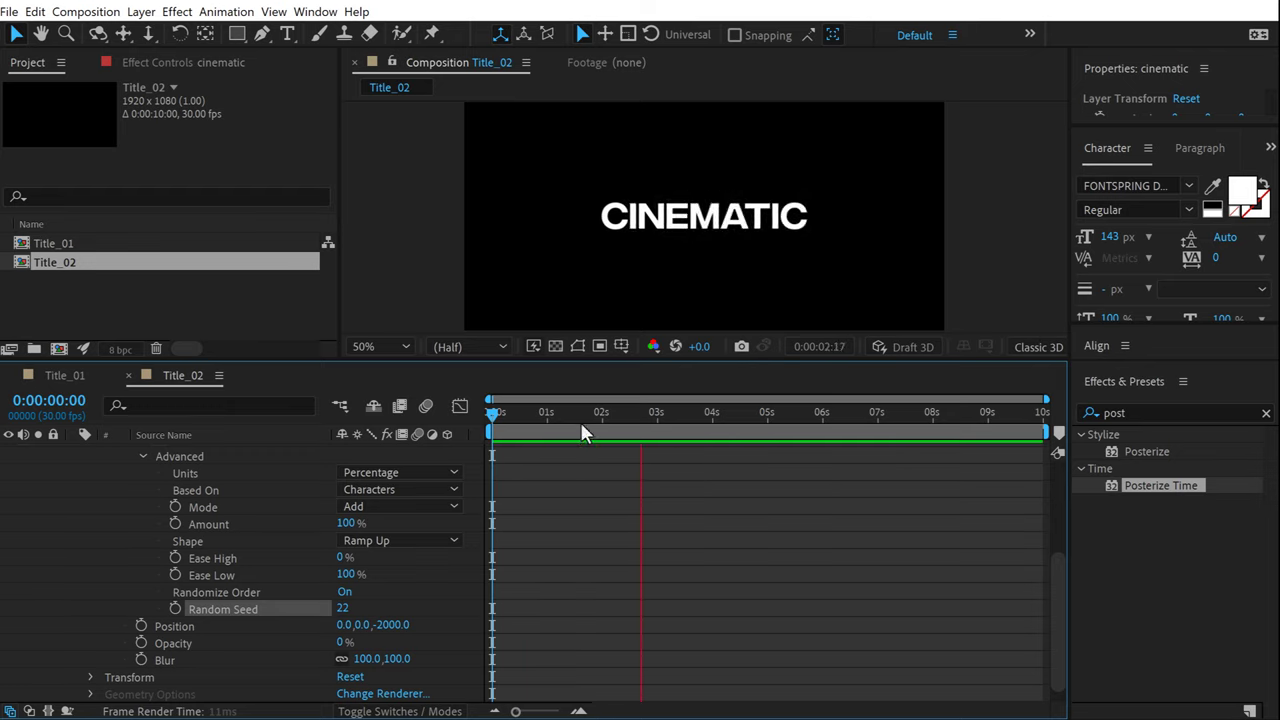
pyautogui.press('space')
pyautogui.press('space')
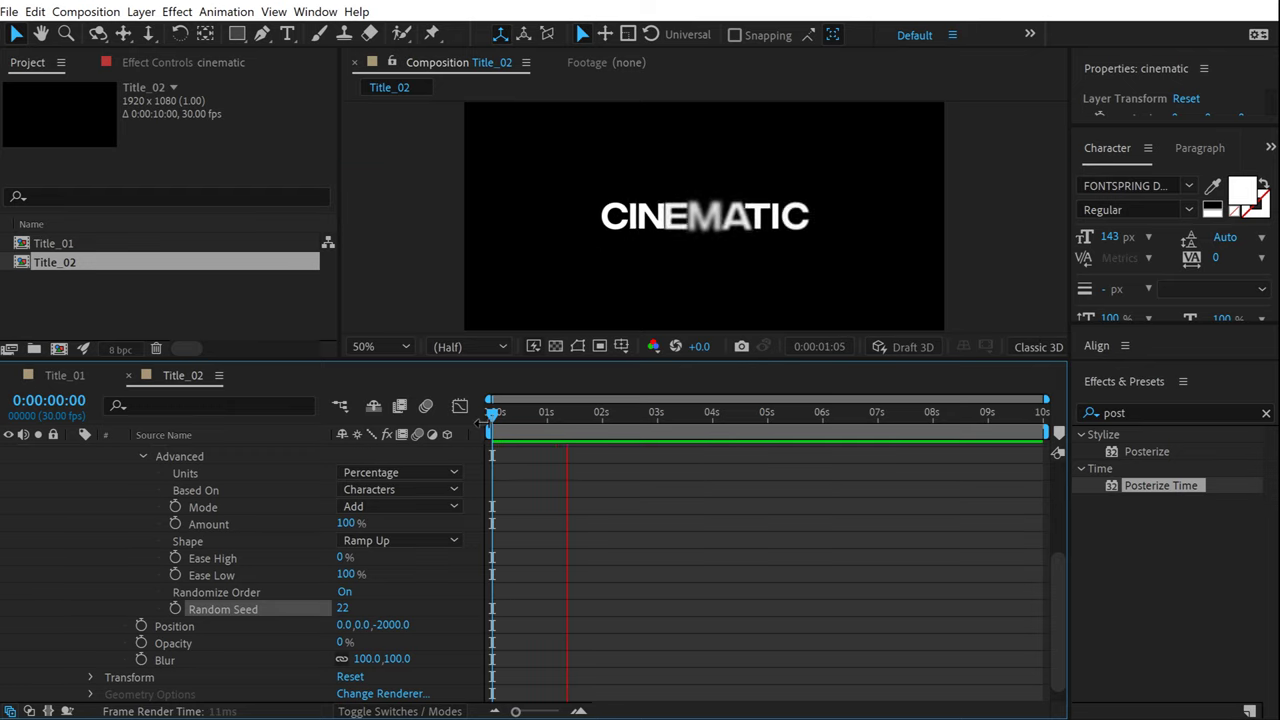
# Preview the result and duplicate the Title_02 comp as Title_03.
pyautogui.moveTo(594, 412); pyautogui.dragTo(610, 413)
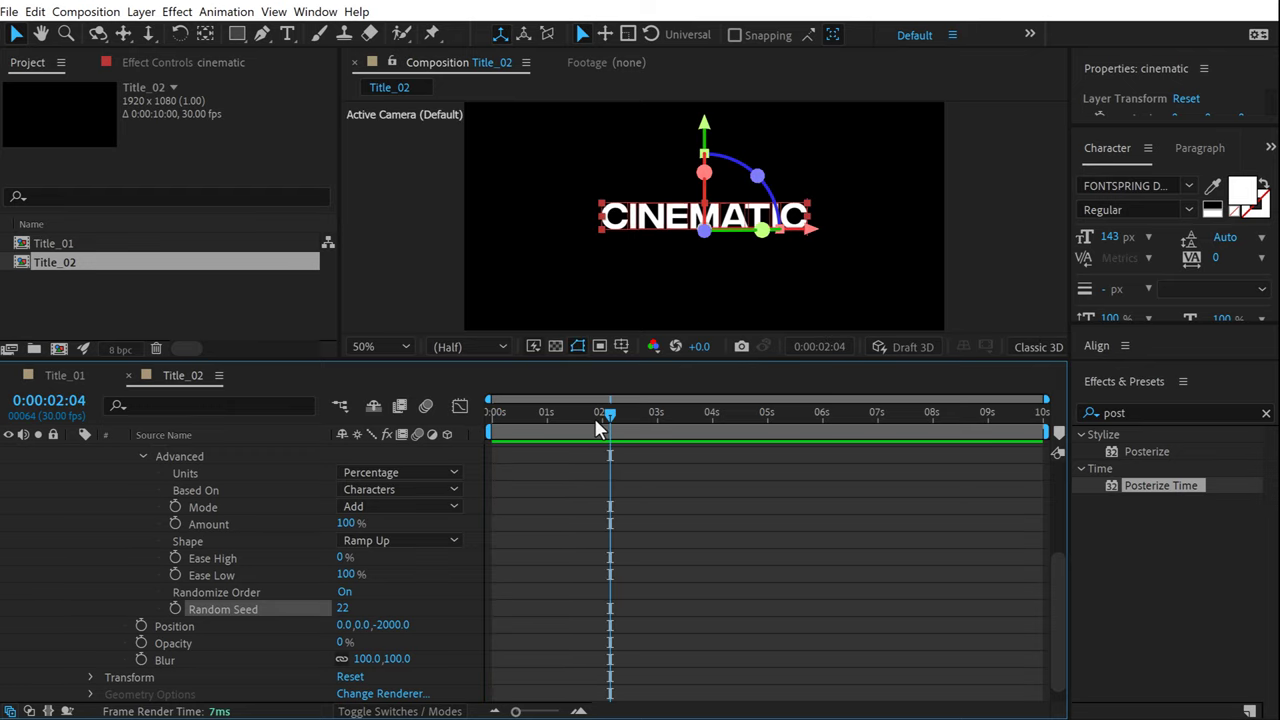
pyautogui.press('space')
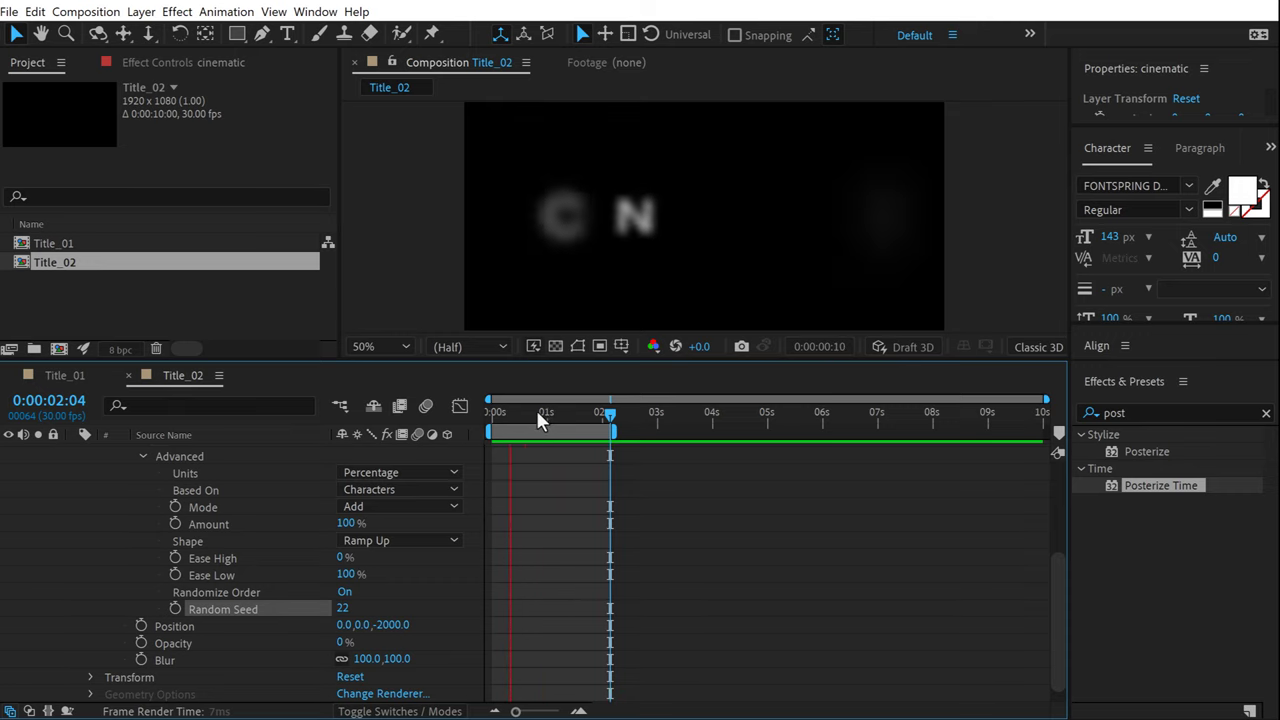
pyautogui.click(92, 266)
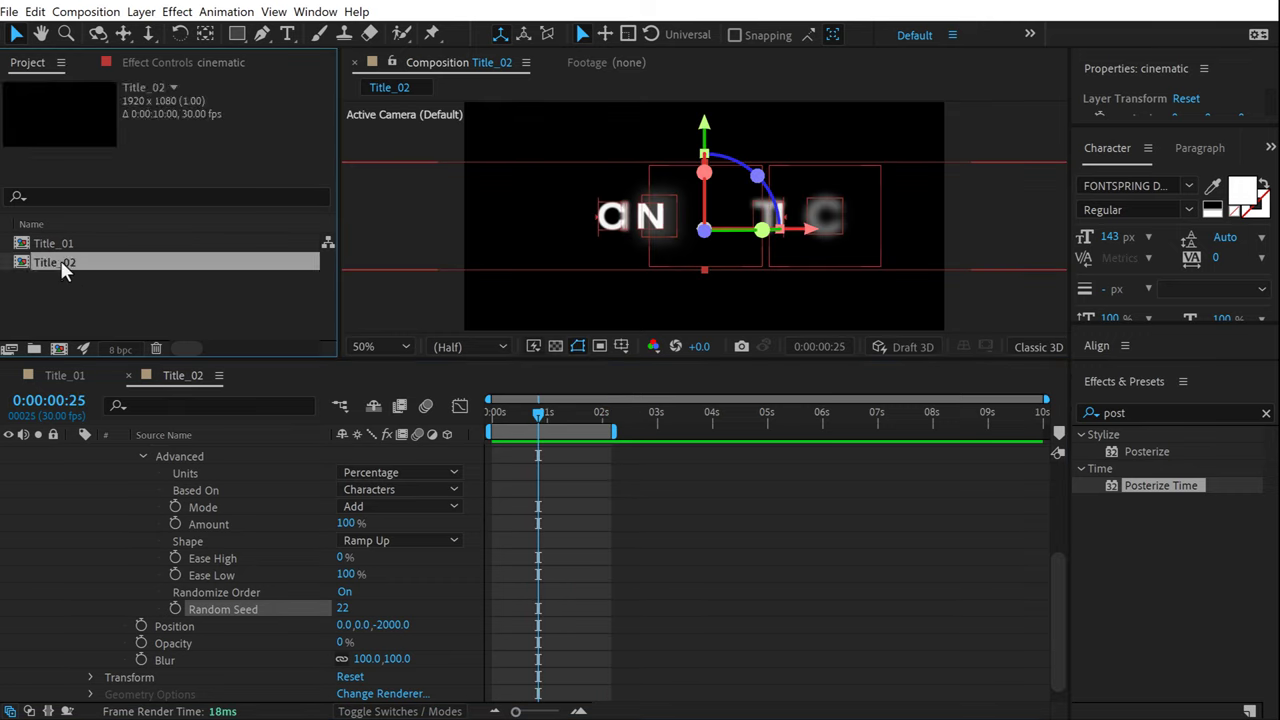
pyautogui.hotkey('ctrl', 'd')
# Open Title_03, delete the cinematic text layer and extend the work area to 10 seconds.
pyautogui.doubleClick(52, 278)
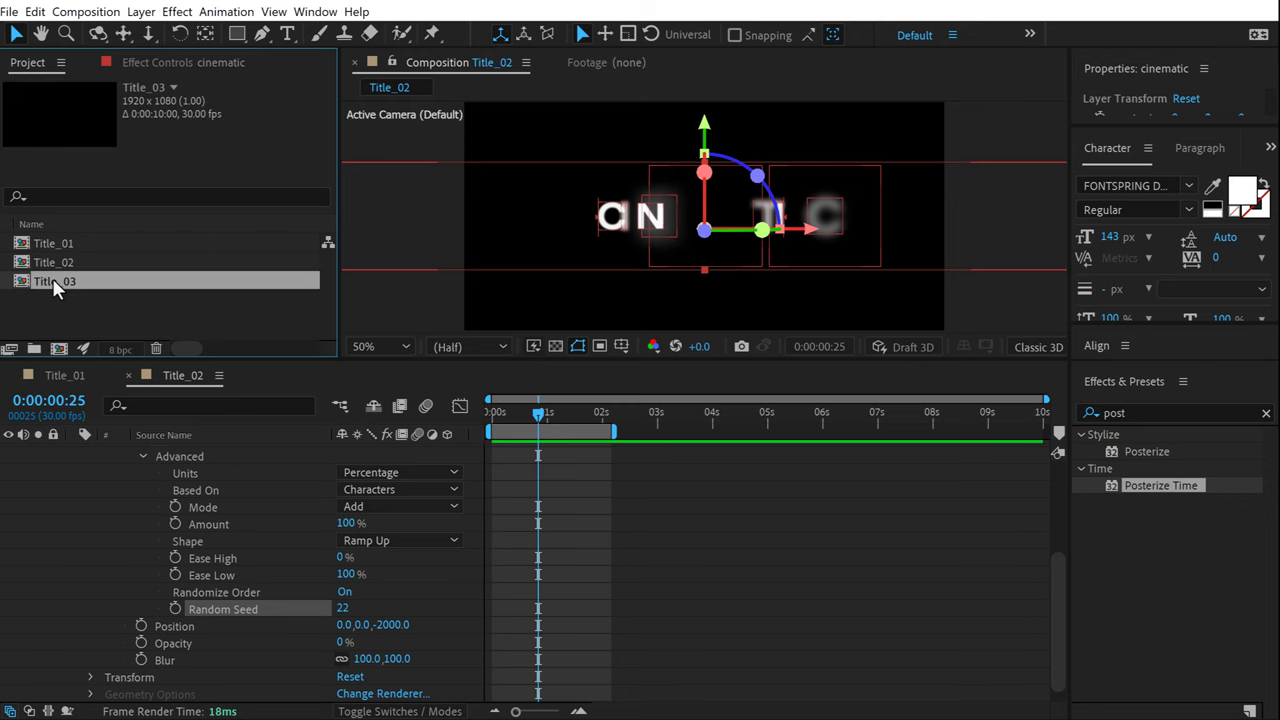
pyautogui.click(182, 452)
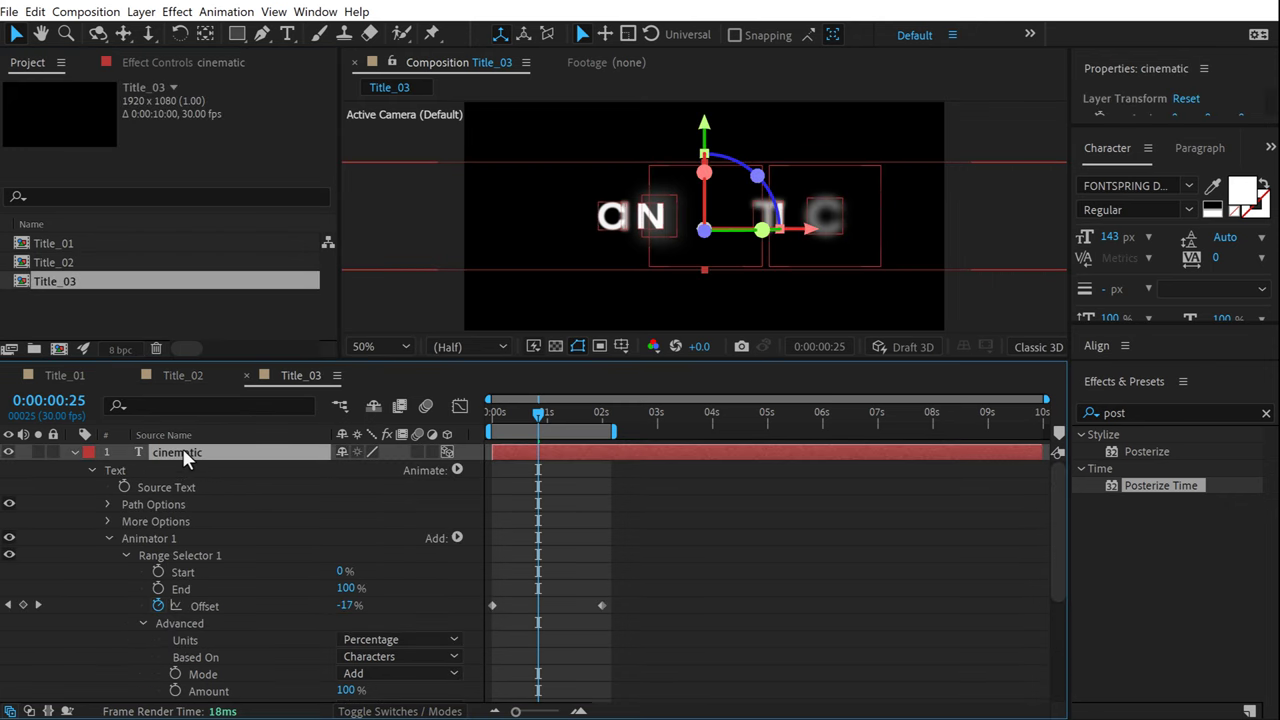
pyautogui.press('Delete')
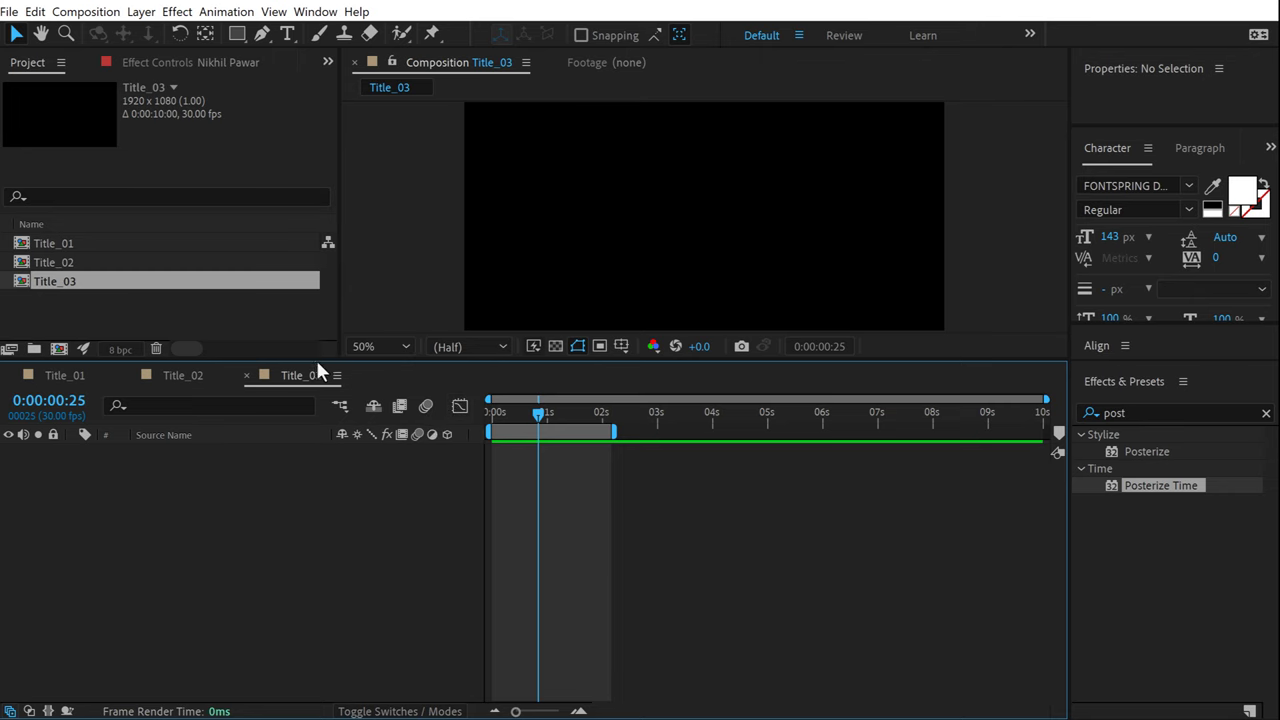
pyautogui.moveTo(285, 360); pyautogui.dragTo(289, 446)
pyautogui.doubleClick(595, 517)
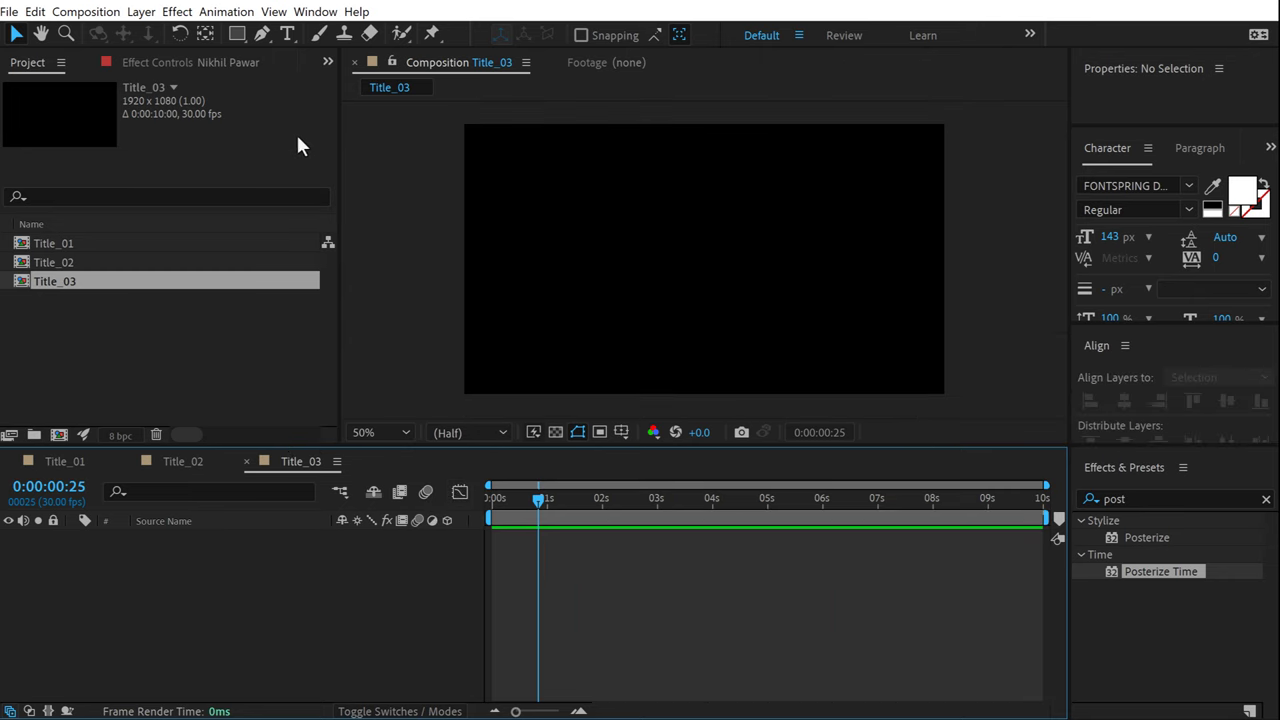
# Create a new text layer reading 'Scary Stories'.
pyautogui.click(287, 34)
pyautogui.click(575, 261)
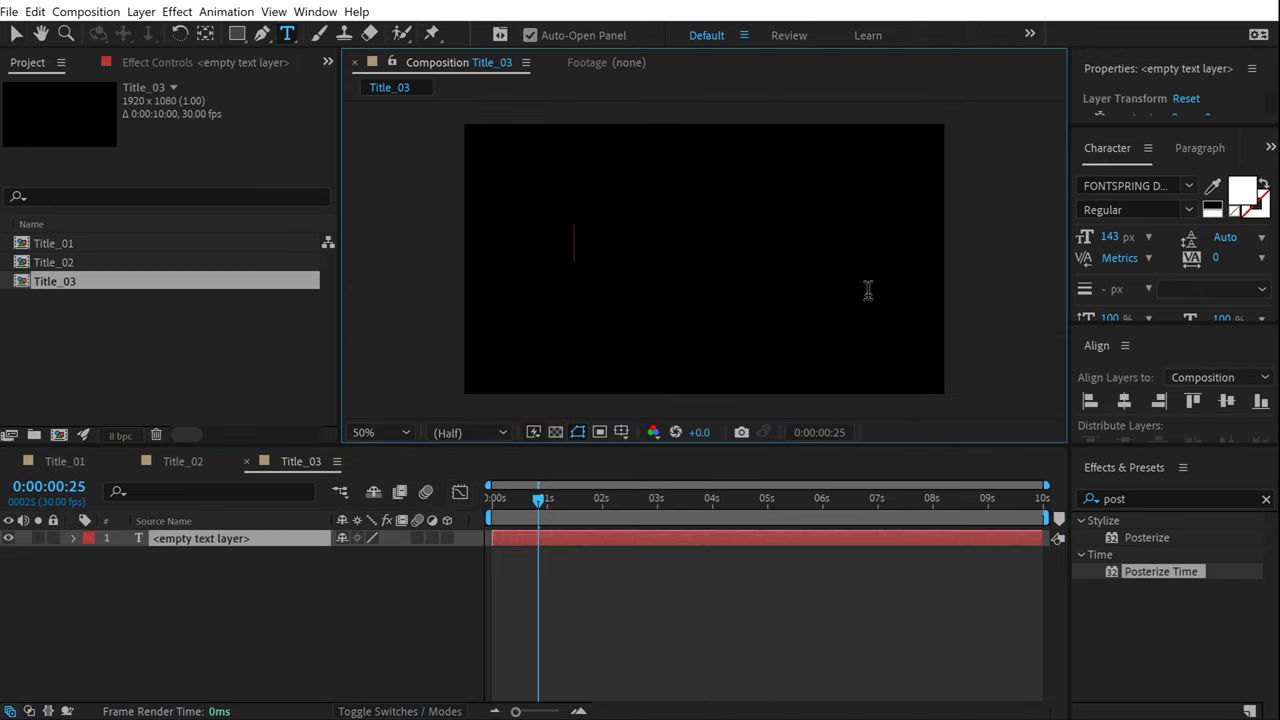
pyautogui.write('Scary St')
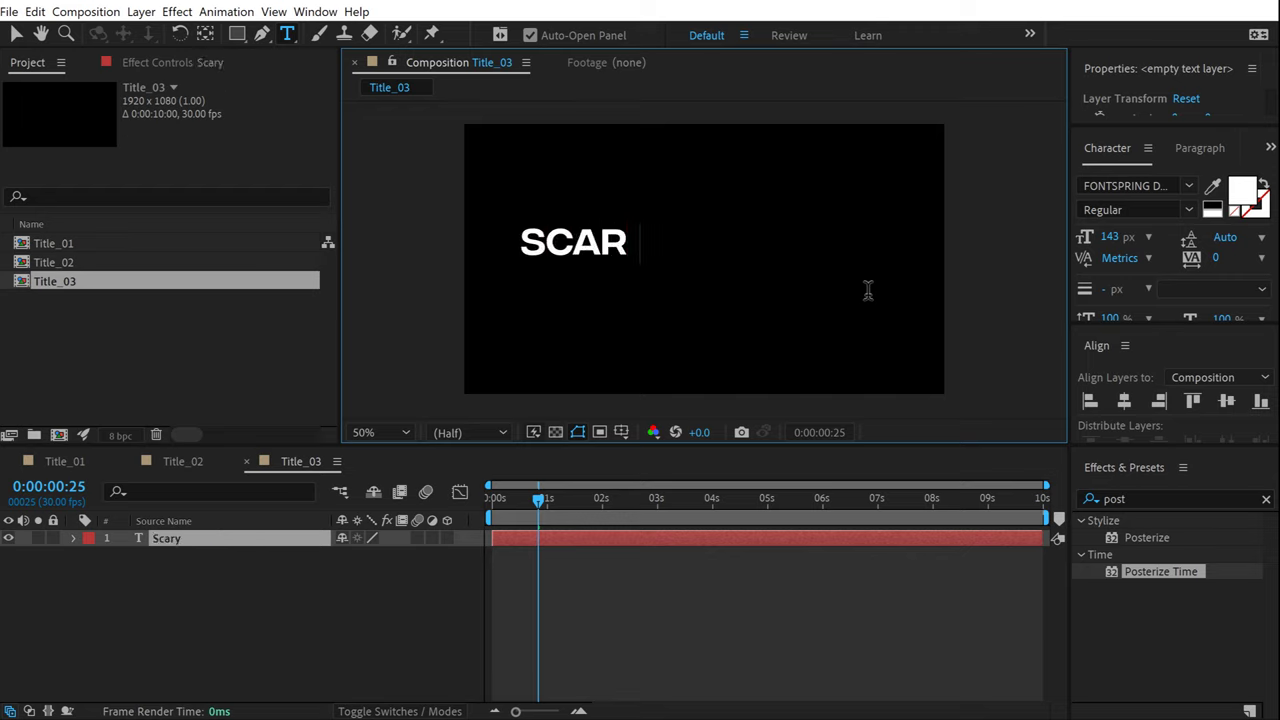
pyautogui.write('ories')
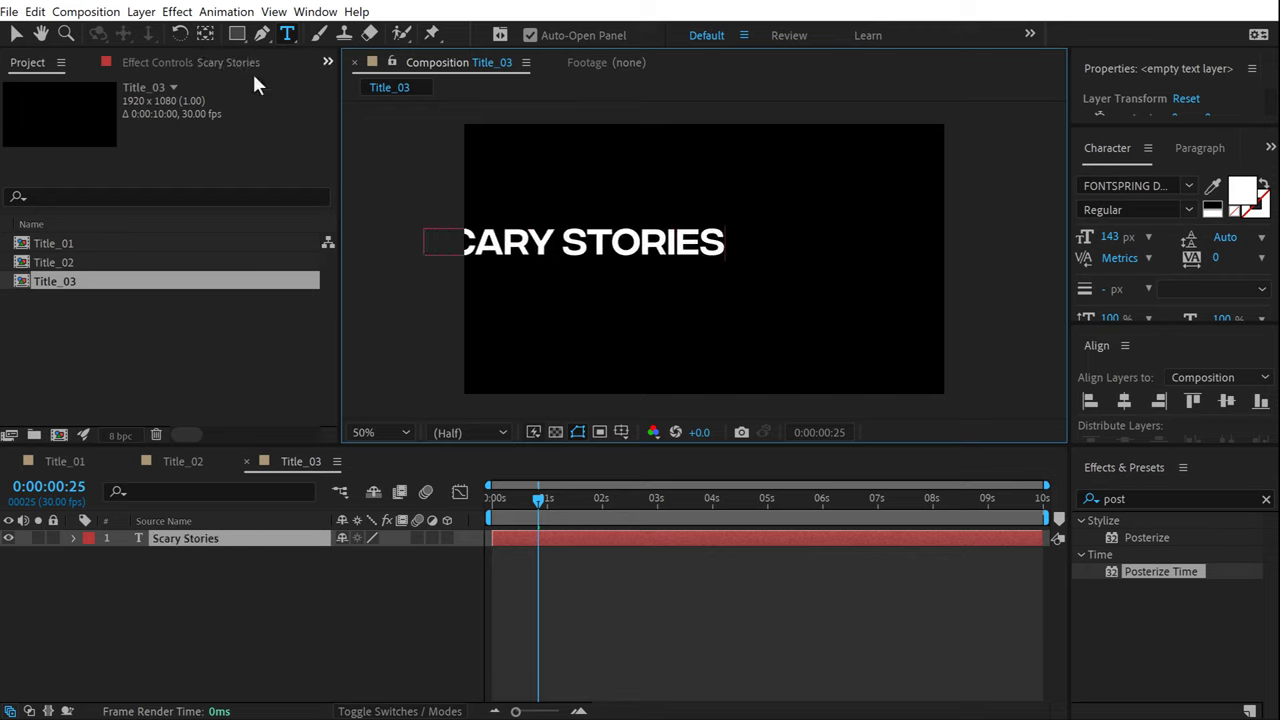
pyautogui.click(17, 34)
# Set the title to Helvetica Now Display Regular, turn off All Caps, and centre it.
pyautogui.click(1142, 184)
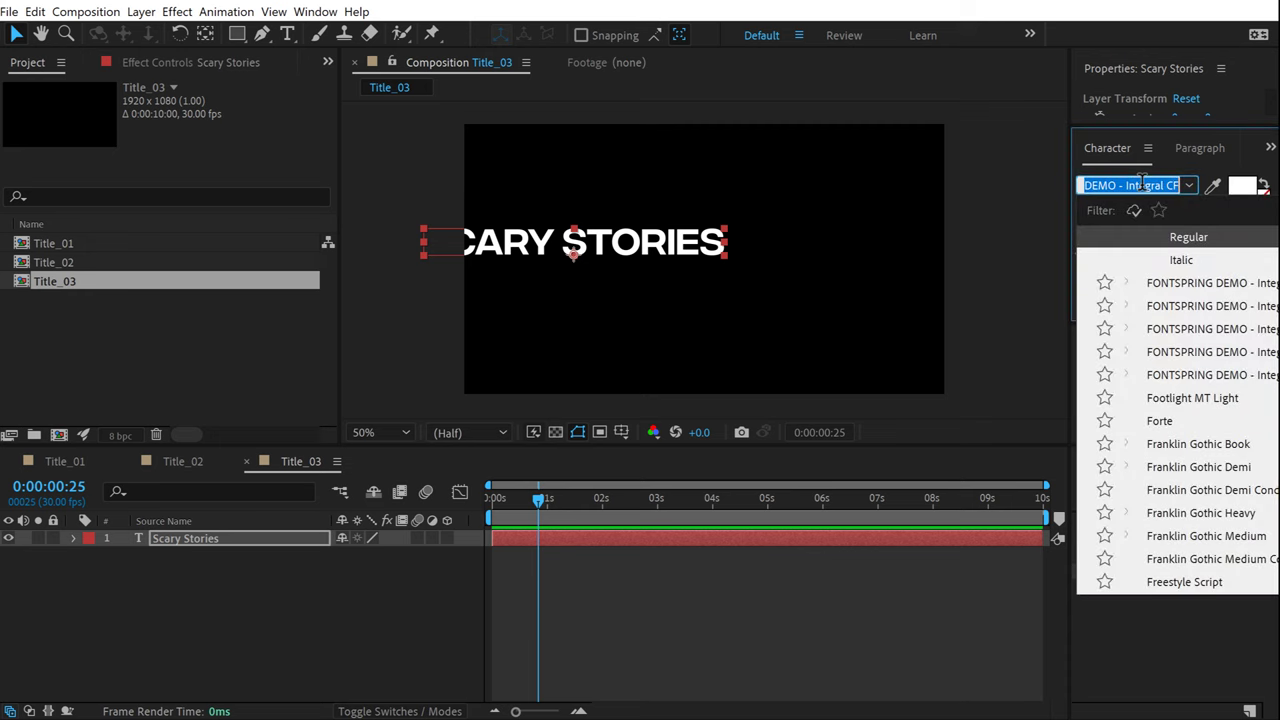
pyautogui.write('helv')
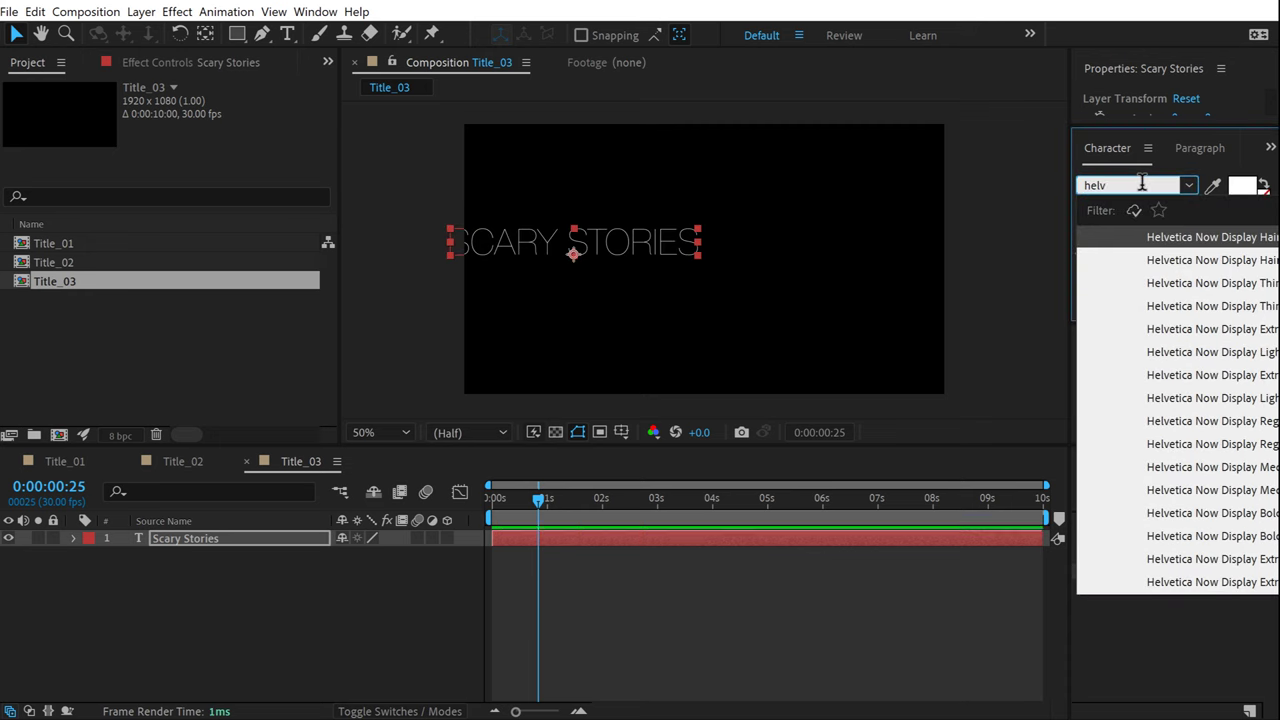
pyautogui.click(1233, 421)
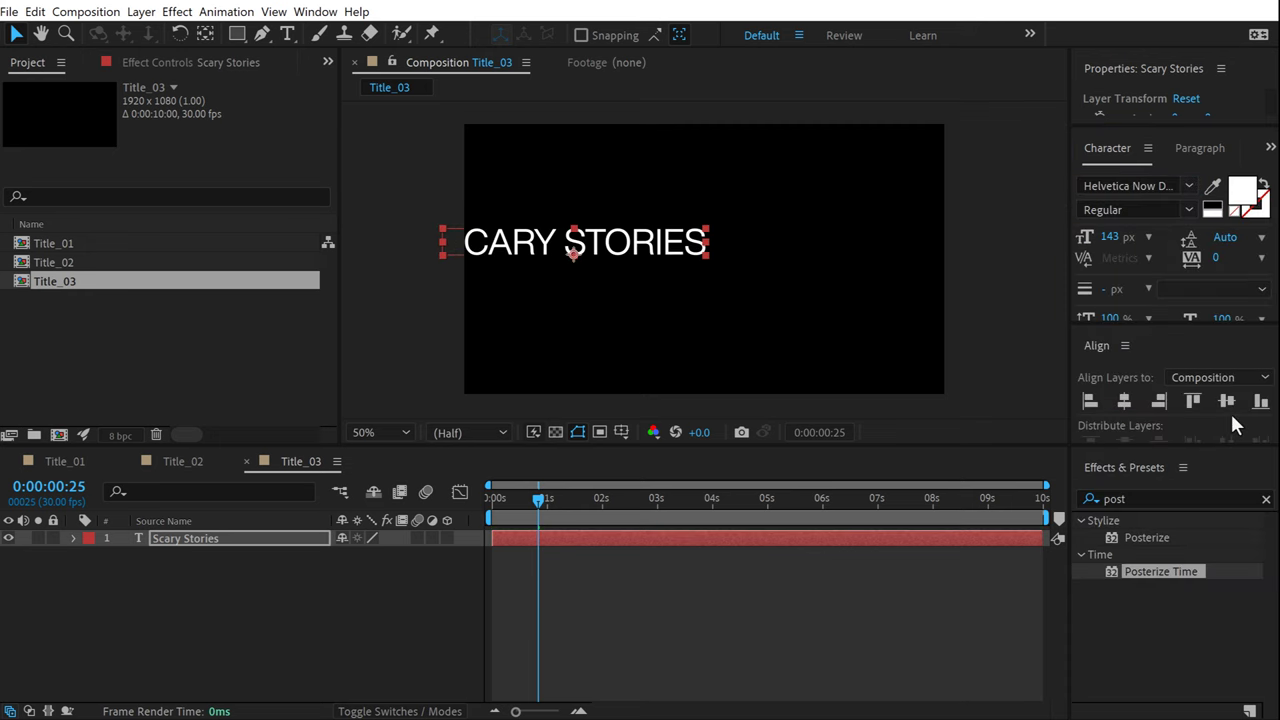
pyautogui.click(1131, 368)
pyautogui.click(1124, 377)
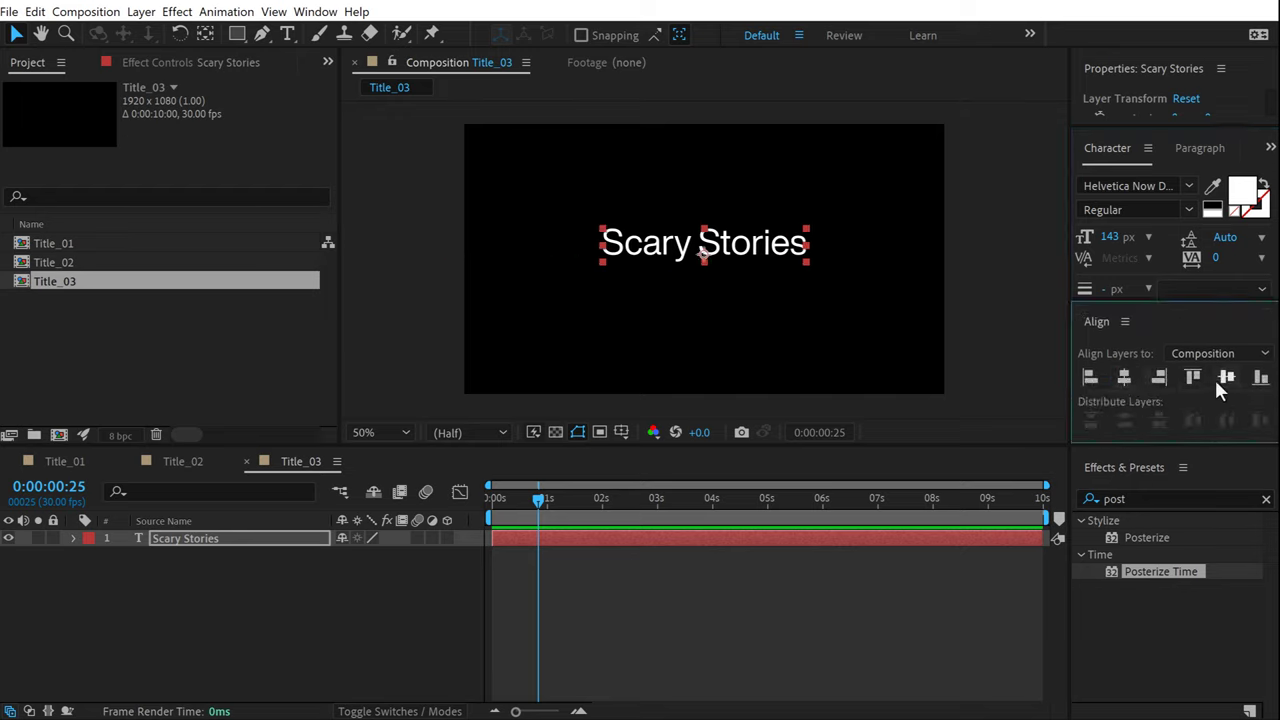
pyautogui.click(1226, 377)
pyautogui.click(828, 575)
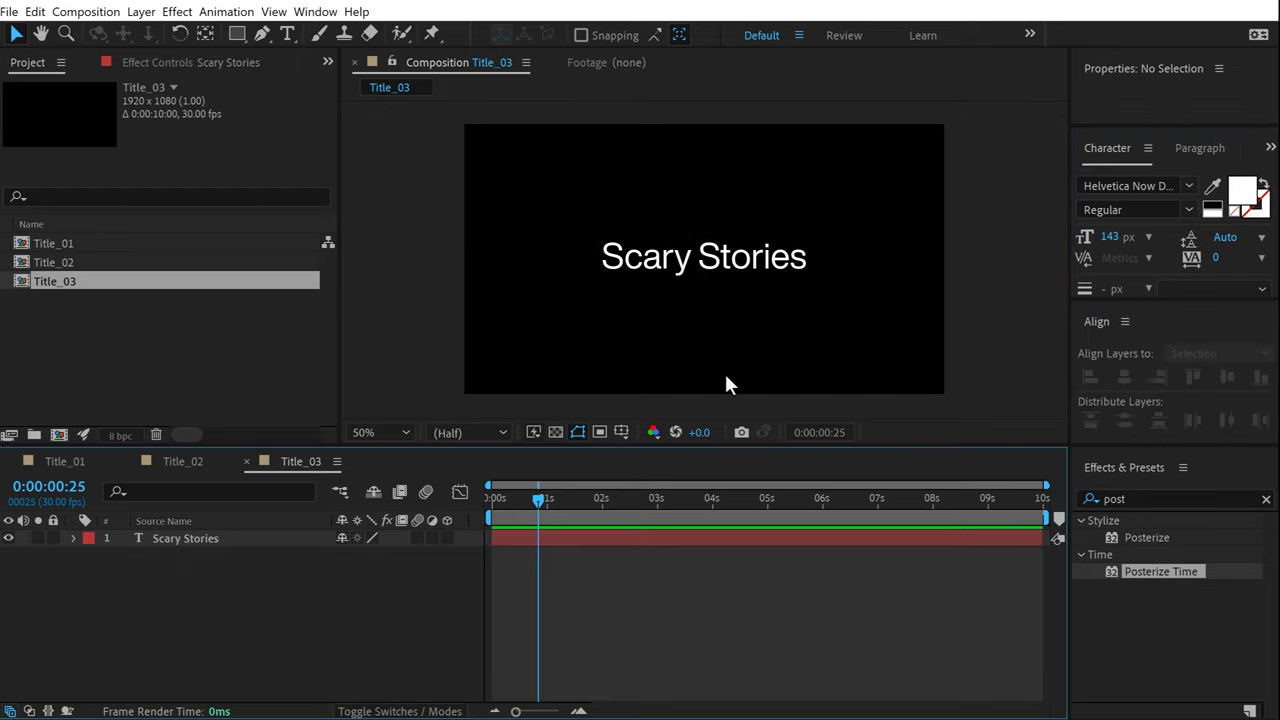
# Add an Opacity animator to Scary Stories with opacity set to 0%.
pyautogui.click(73, 538)
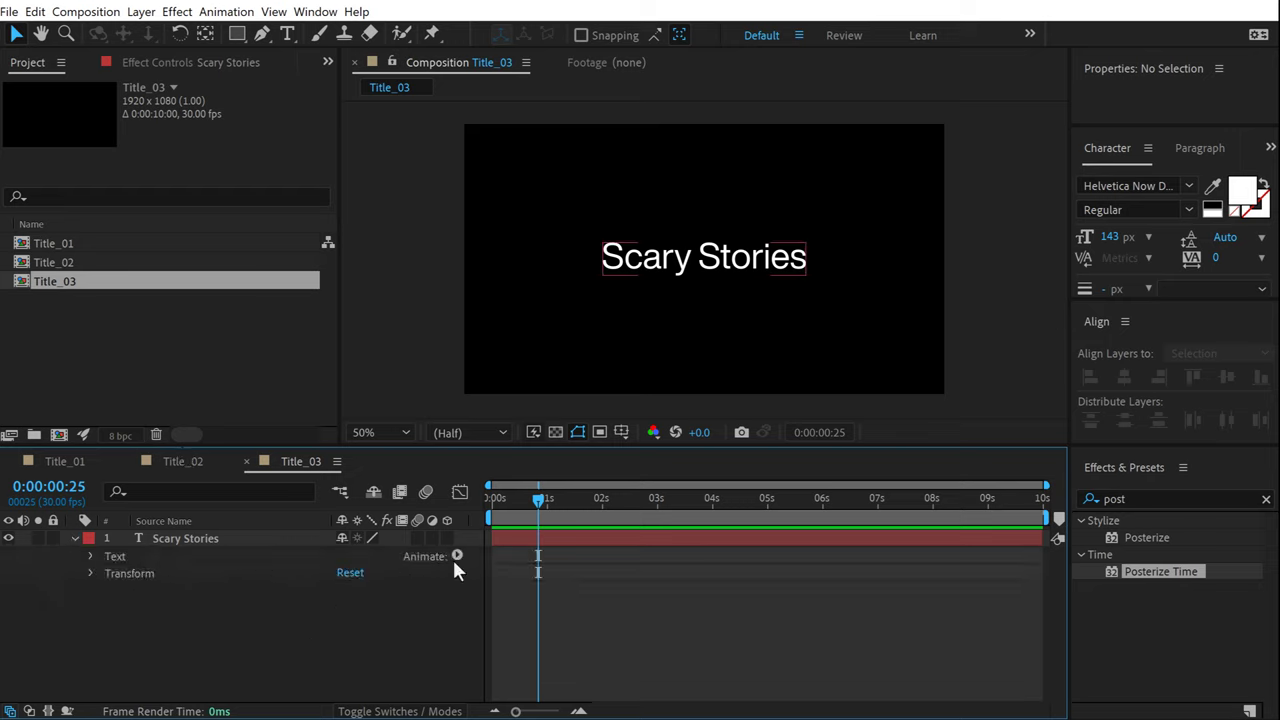
pyautogui.click(457, 556)
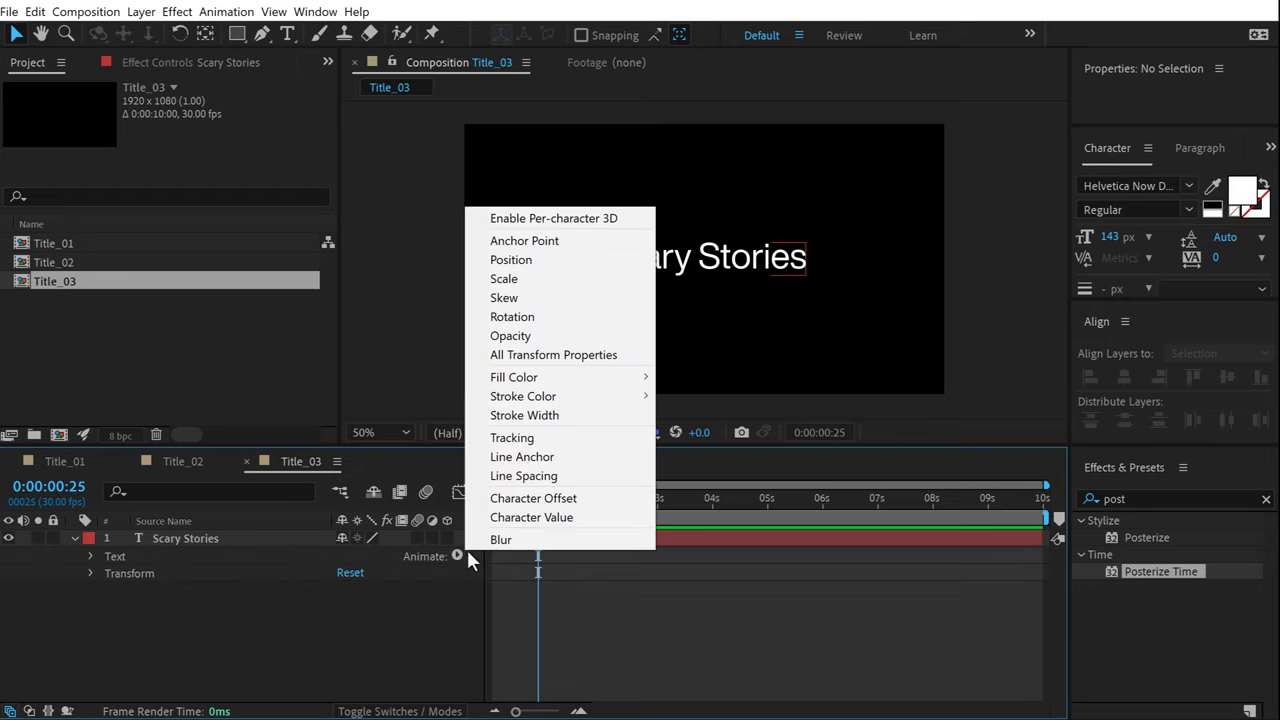
pyautogui.click(515, 337)
pyautogui.click(346, 640)
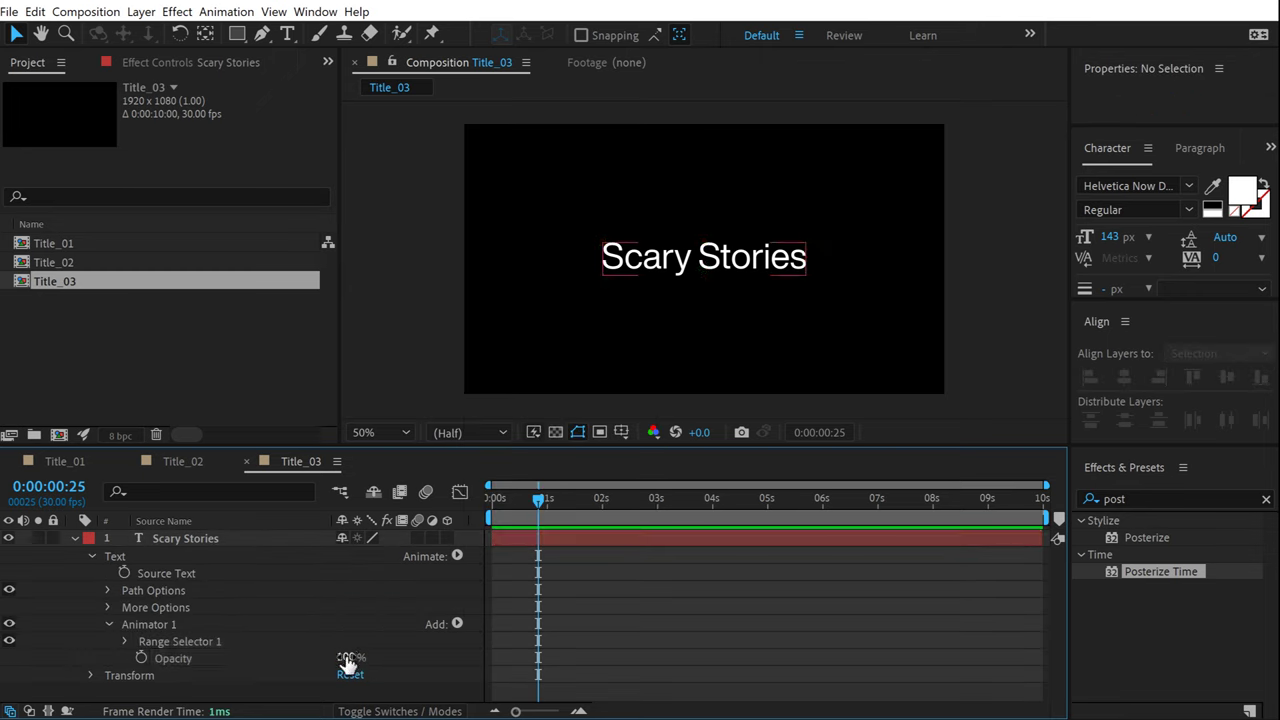
pyautogui.moveTo(346, 657); pyautogui.dragTo(183, 658)
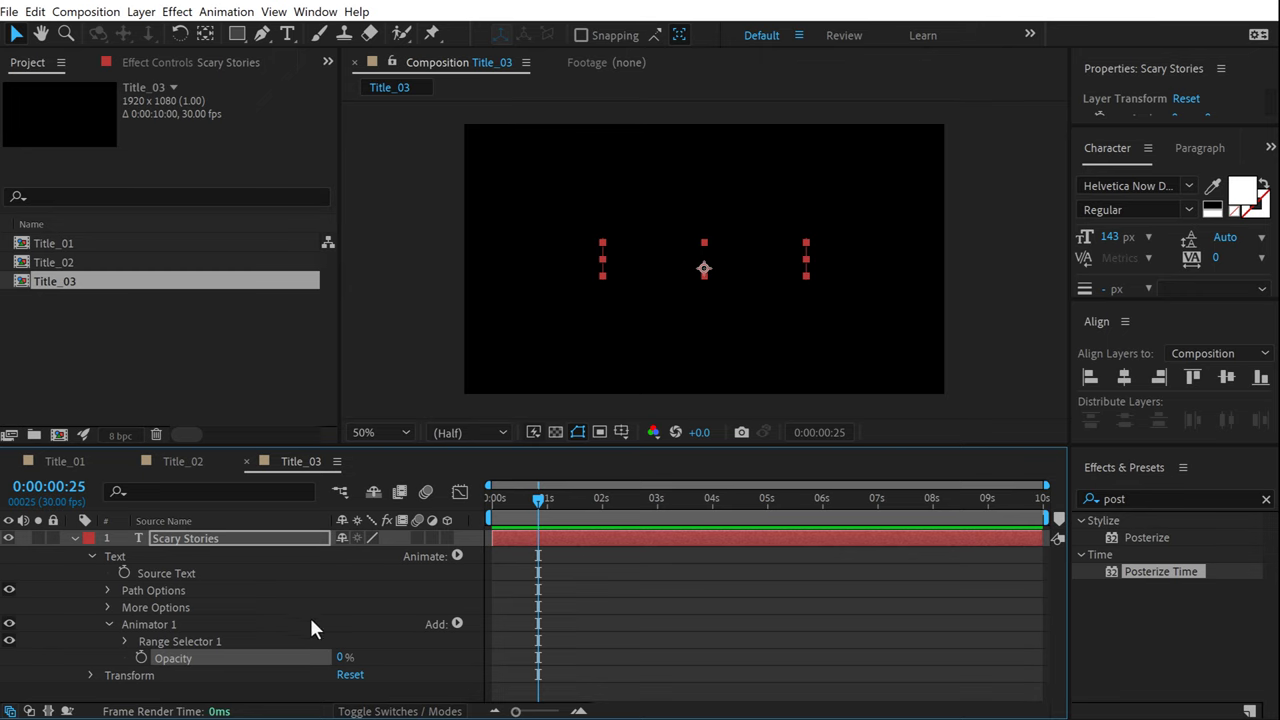
pyautogui.click(124, 641)
# Keyframe Range Selector Start from 0% at 0s to 100% at 2s and preview the type-on.
pyautogui.moveTo(230, 447); pyautogui.dragTo(234, 337)
pyautogui.press('Home')
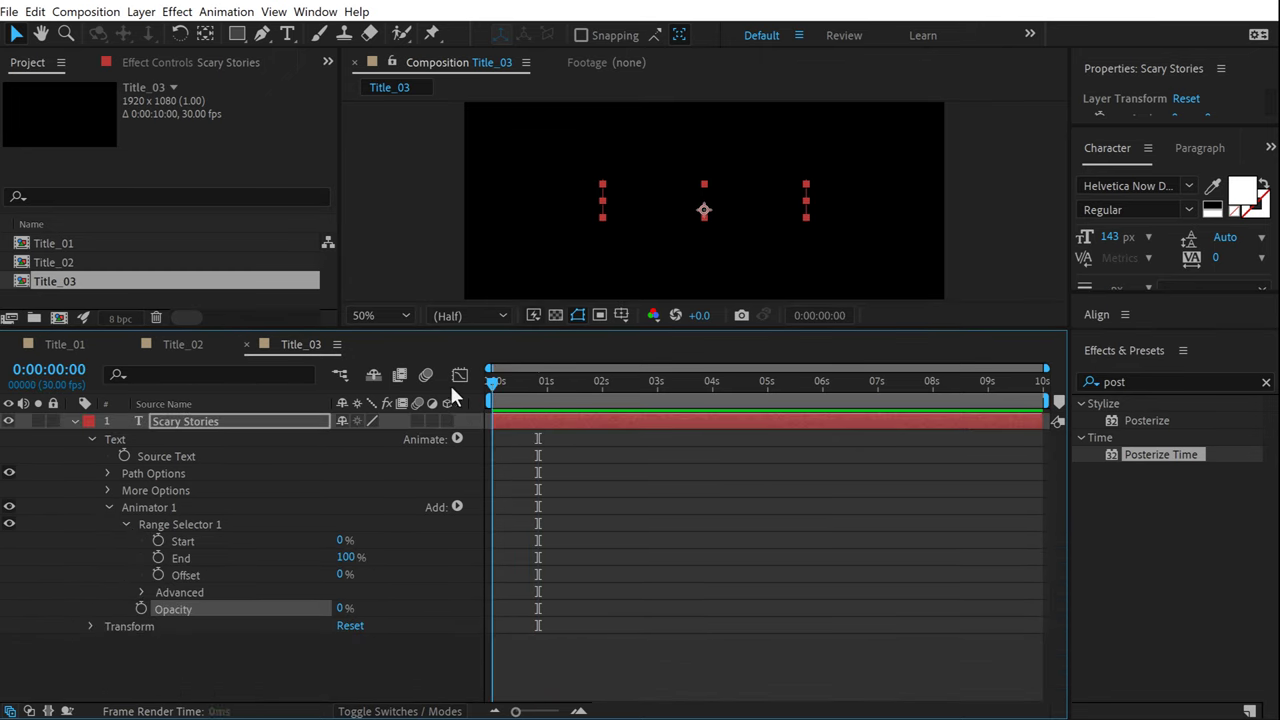
pyautogui.click(175, 542)
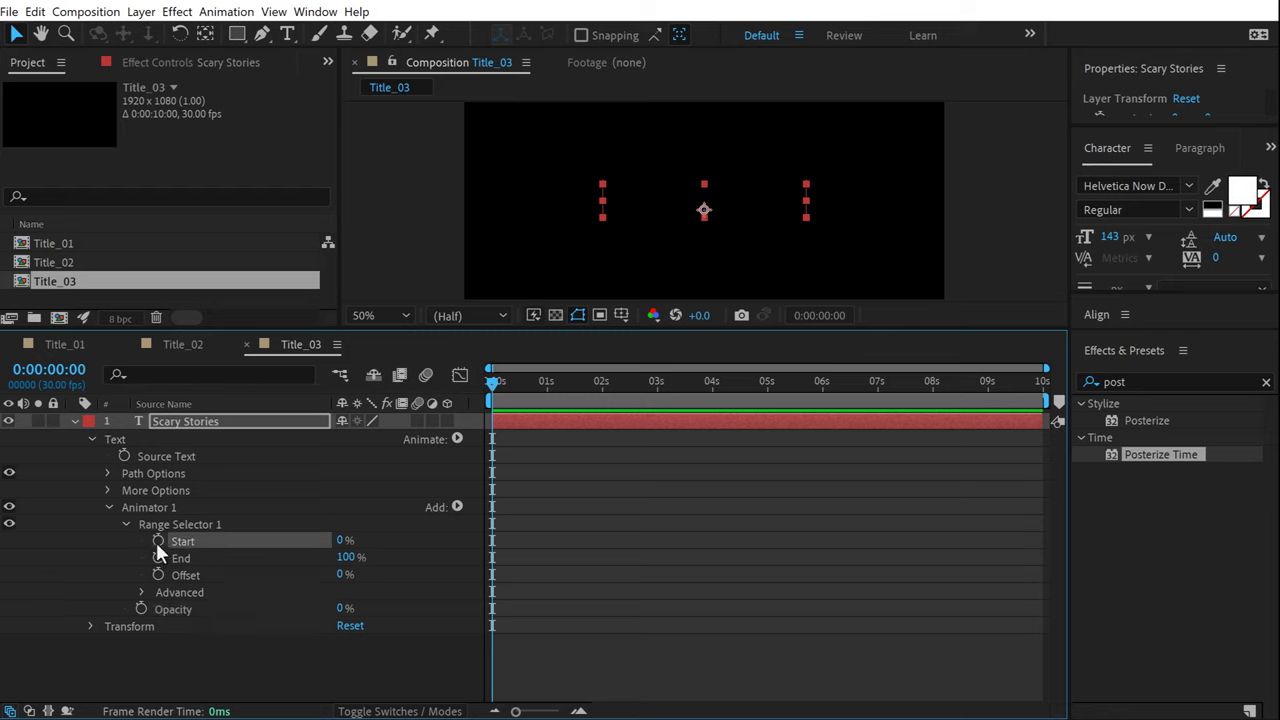
pyautogui.click(157, 541)
pyautogui.moveTo(528, 396); pyautogui.dragTo(602, 404)
pyautogui.moveTo(340, 549); pyautogui.dragTo(563, 553)
pyautogui.moveTo(558, 384); pyautogui.dragTo(400, 390)
pyautogui.press('space')
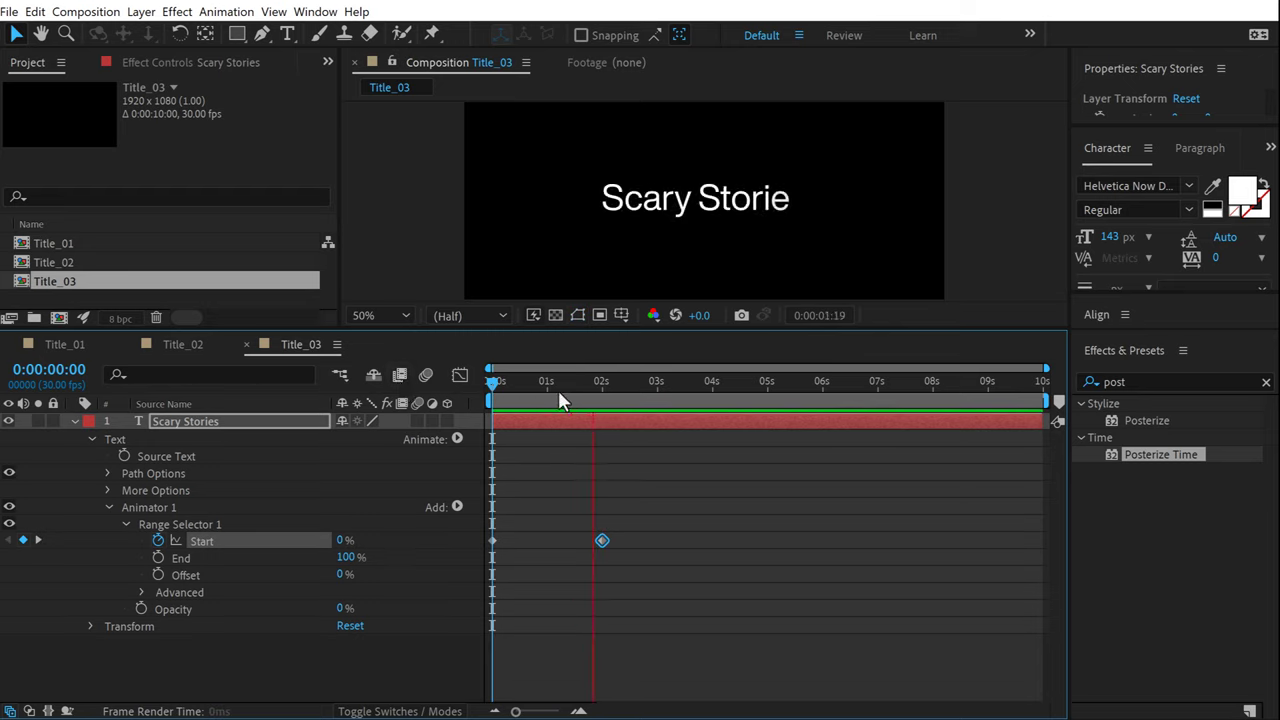
pyautogui.click(557, 390)
pyautogui.click(415, 625)
# Add a second Blur animator with Blur set to 20,20.
pyautogui.click(457, 439)
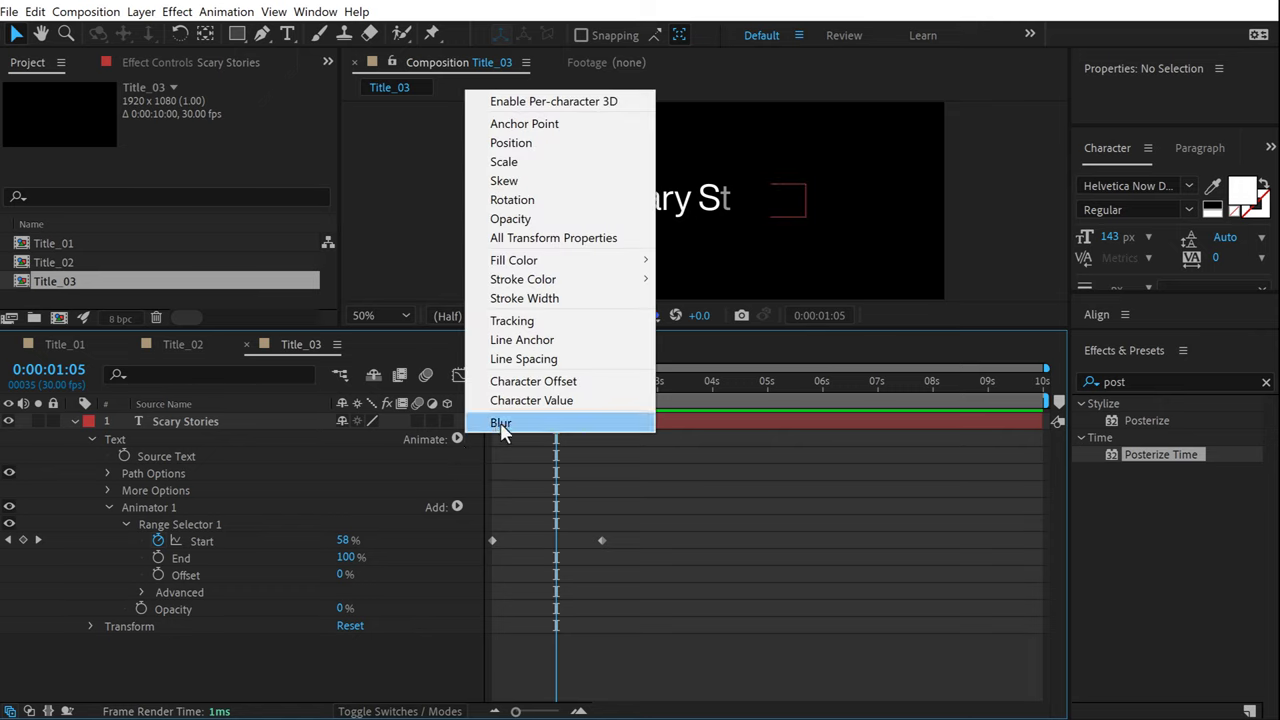
pyautogui.click(498, 423)
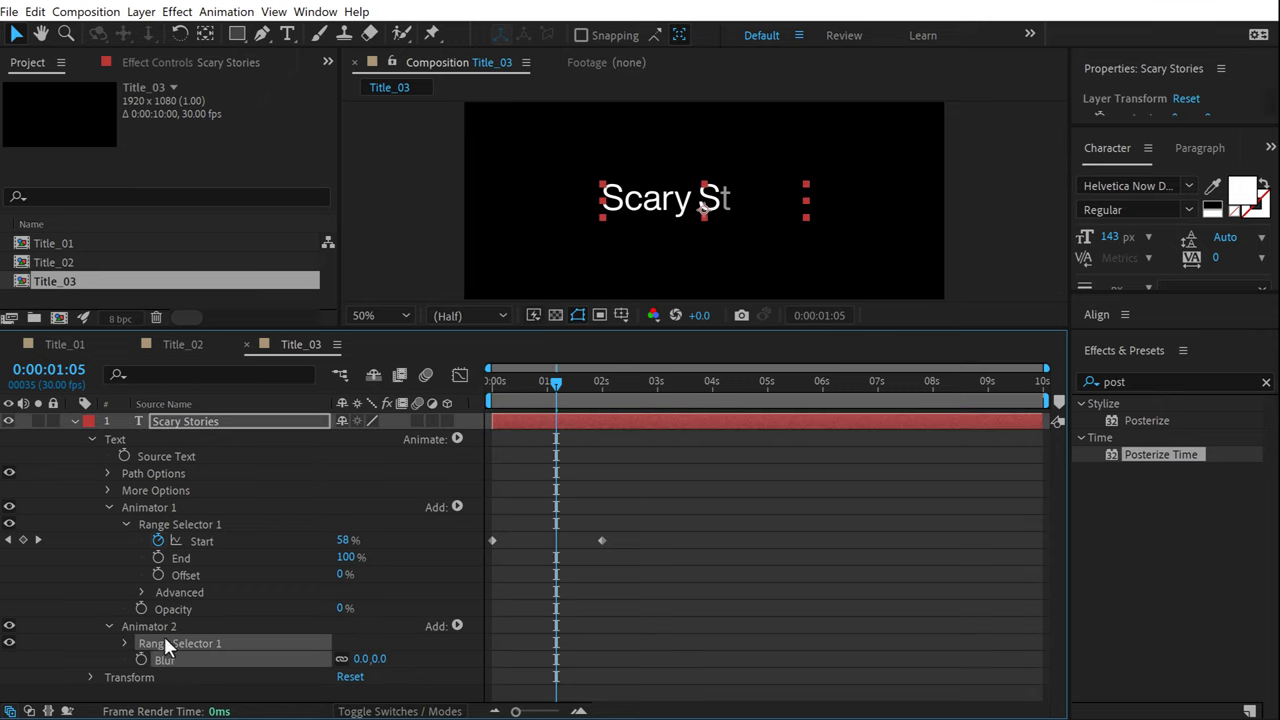
pyautogui.click(391, 682)
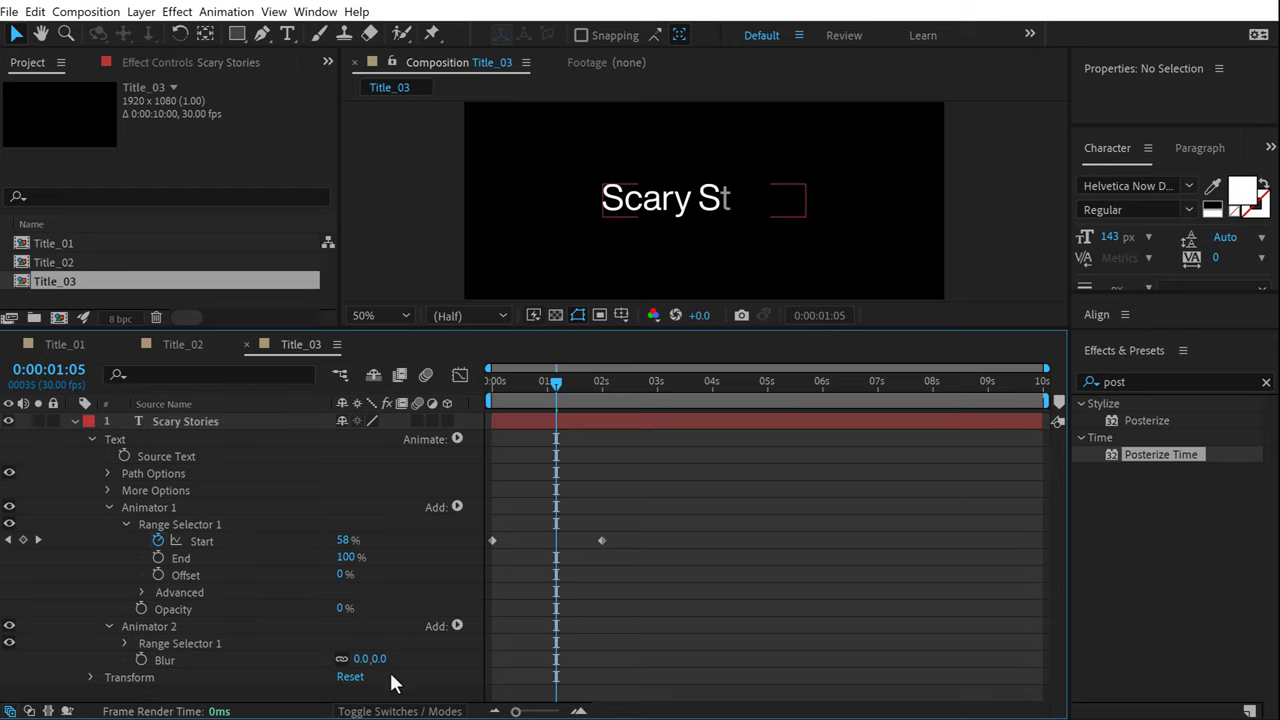
pyautogui.moveTo(381, 670); pyautogui.dragTo(391, 667)
pyautogui.click(388, 660)
pyautogui.write('20')
pyautogui.press('Return')
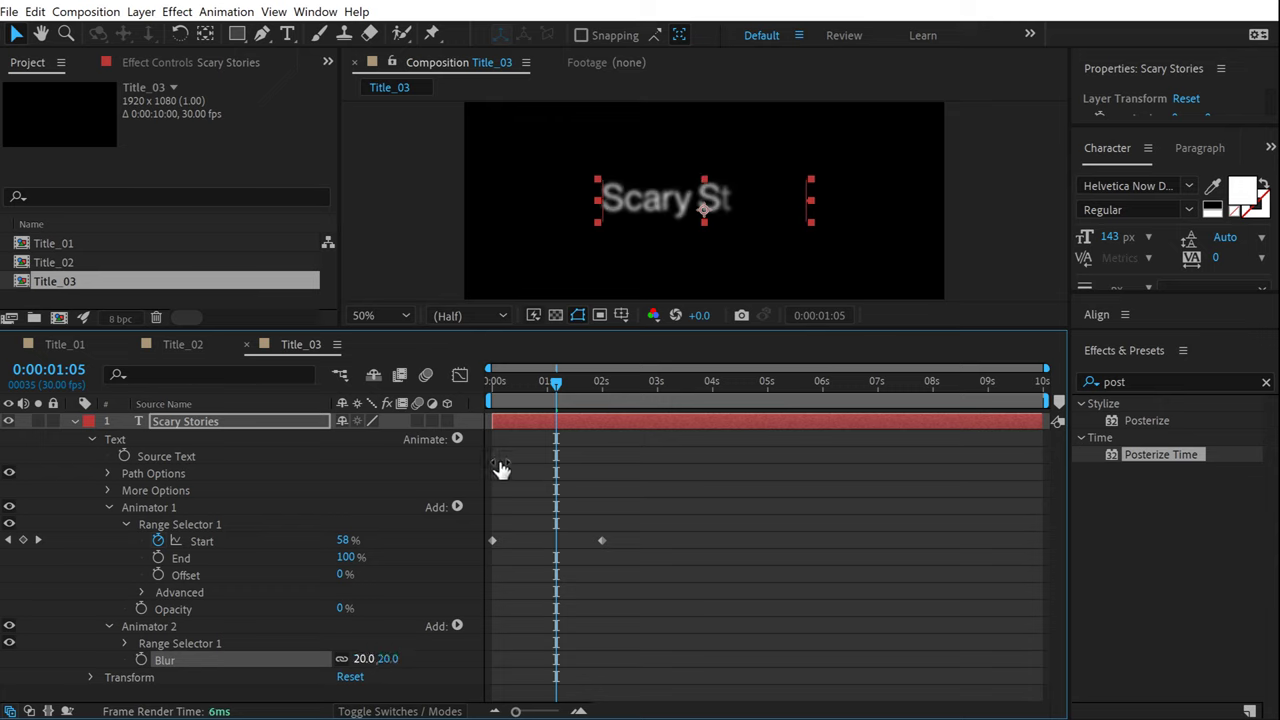
pyautogui.press('Home')
pyautogui.click(123, 643)
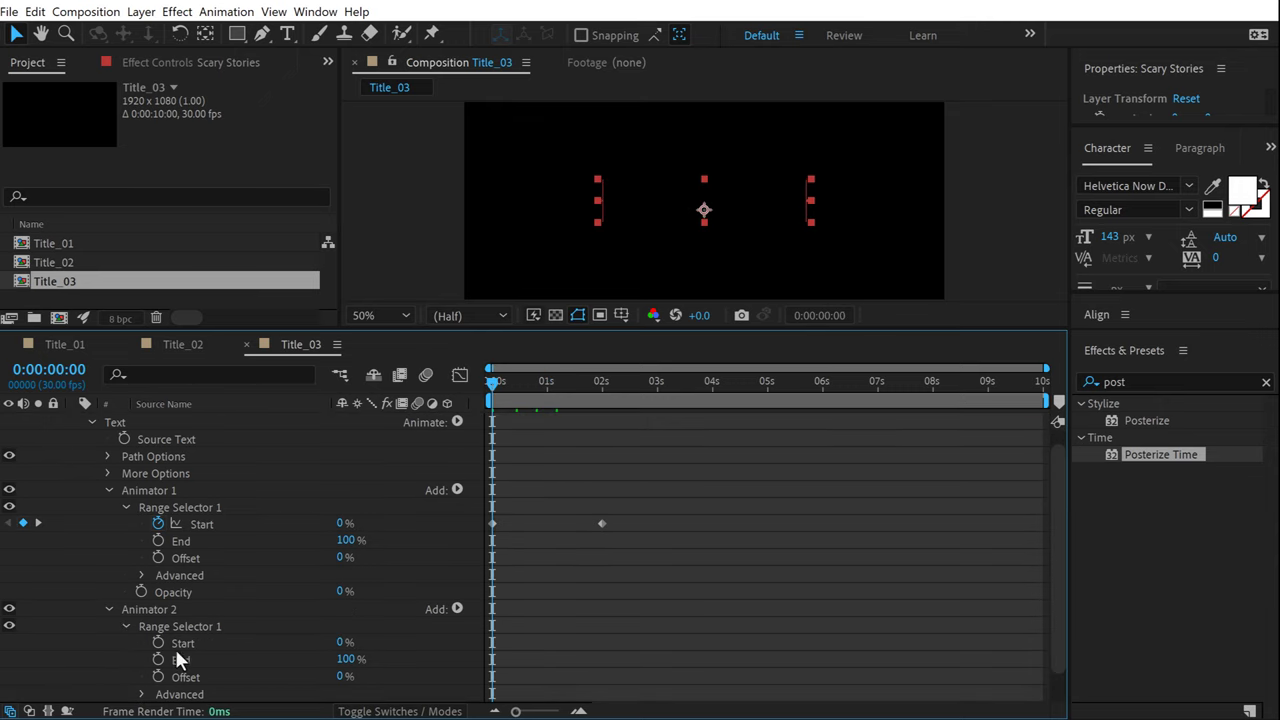
# Keyframe Animator 2's Start 0% to 100% over two seconds, shifted a few frames later.
pyautogui.click(158, 643)
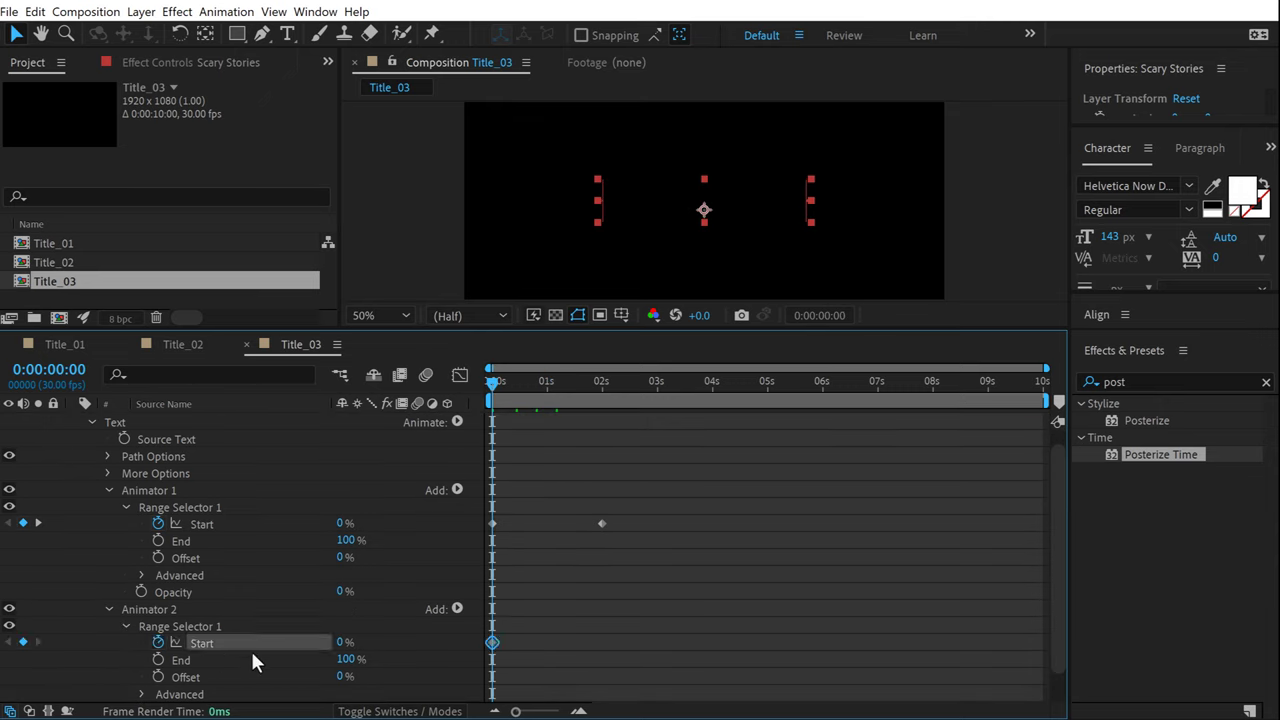
pyautogui.moveTo(592, 392); pyautogui.dragTo(601, 392)
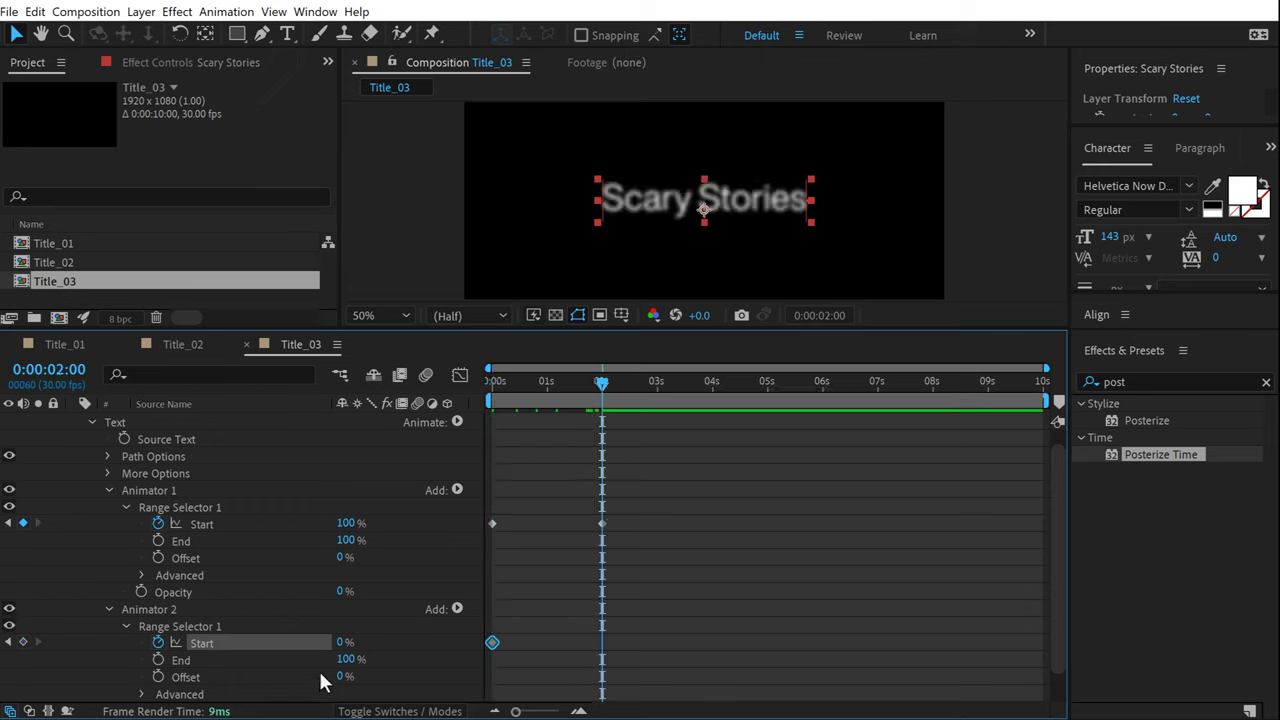
pyautogui.moveTo(345, 641); pyautogui.dragTo(345, 641)
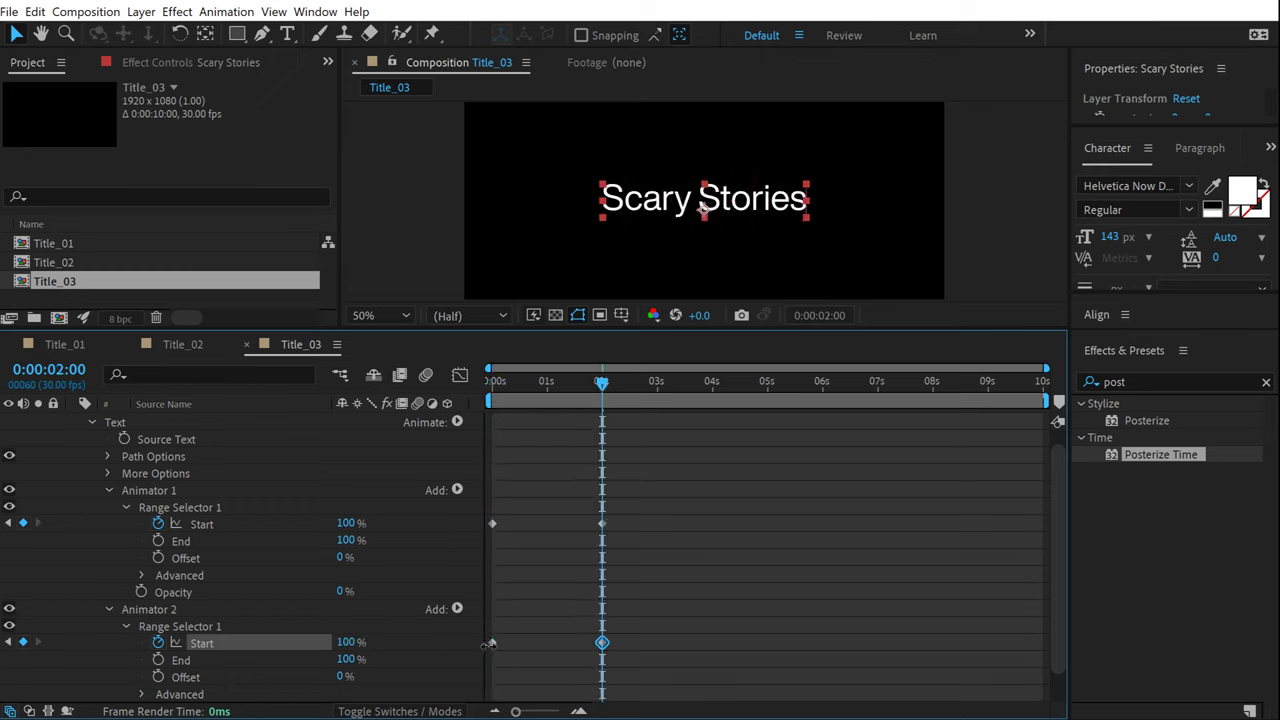
pyautogui.moveTo(630, 632); pyautogui.dragTo(501, 647)
pyautogui.moveTo(528, 408); pyautogui.dragTo(451, 423)
pyautogui.click(724, 474)
pyautogui.press('space')
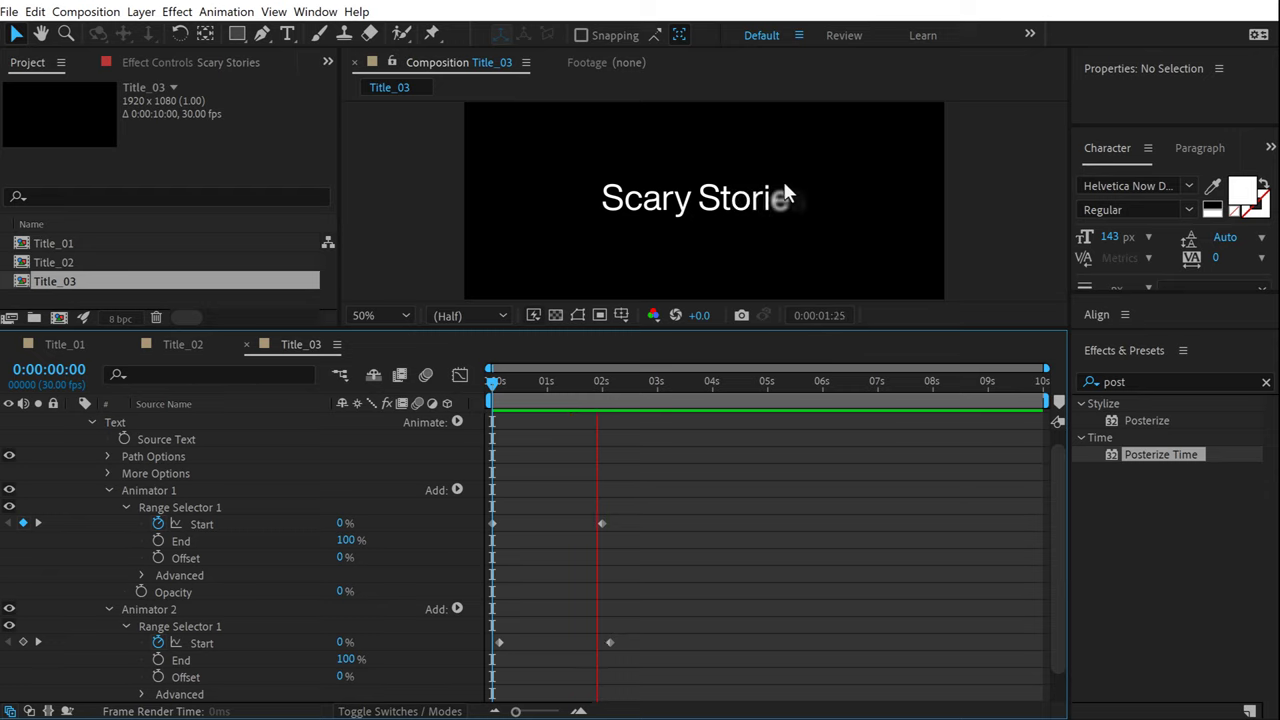
# Preview the reveal and end the work area at 0:00:02:11.
pyautogui.press('space')
pyautogui.press('space')
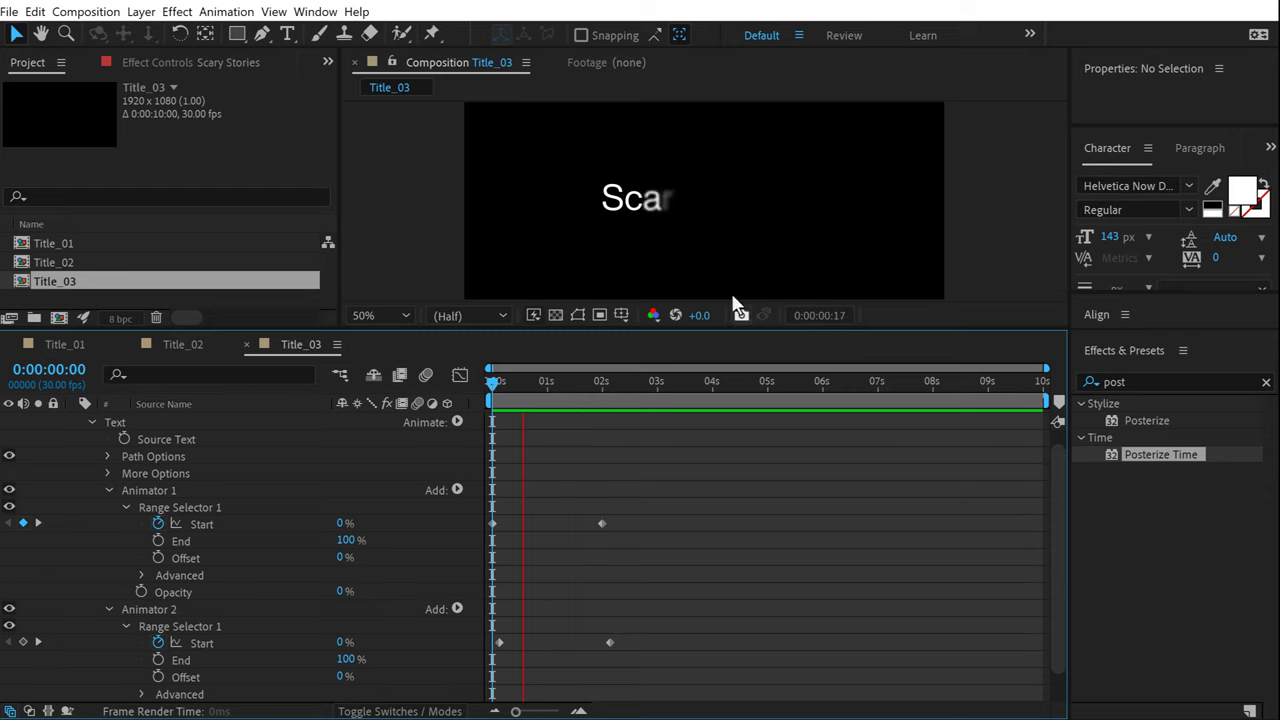
pyautogui.press('space')
pyautogui.press('space')
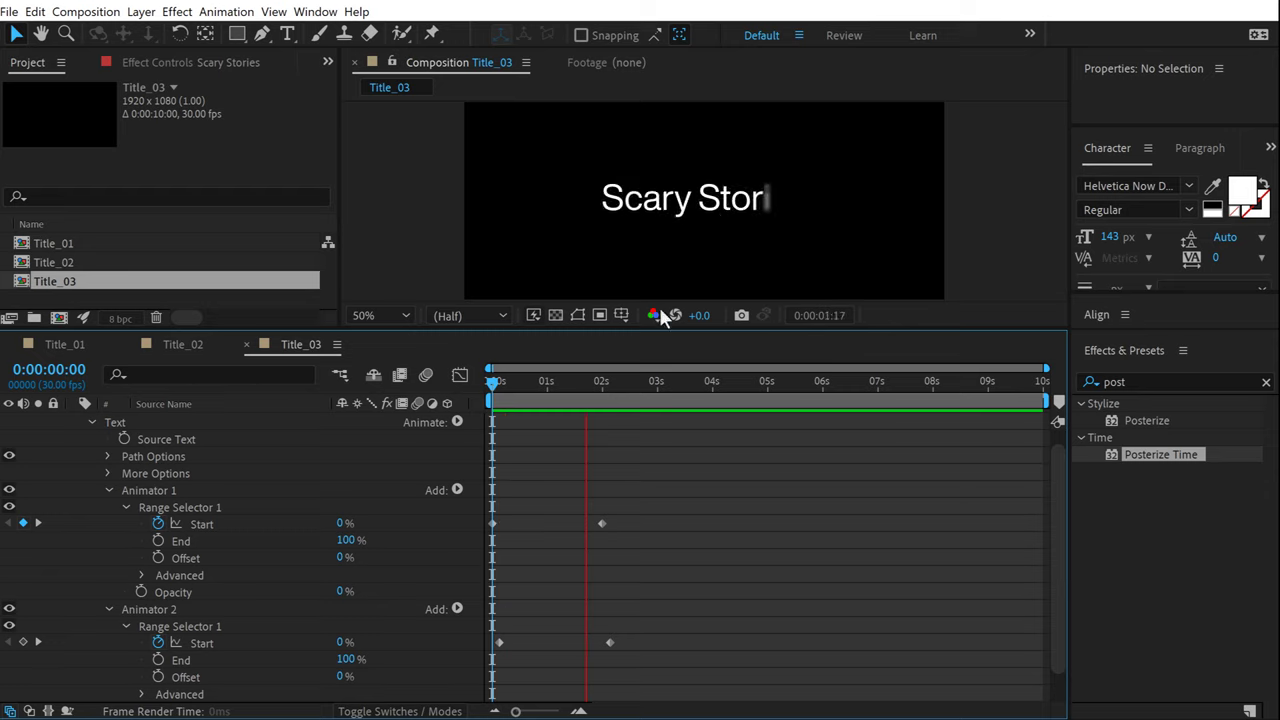
pyautogui.press('space')
pyautogui.moveTo(676, 632); pyautogui.dragTo(503, 645)
pyautogui.press('space')
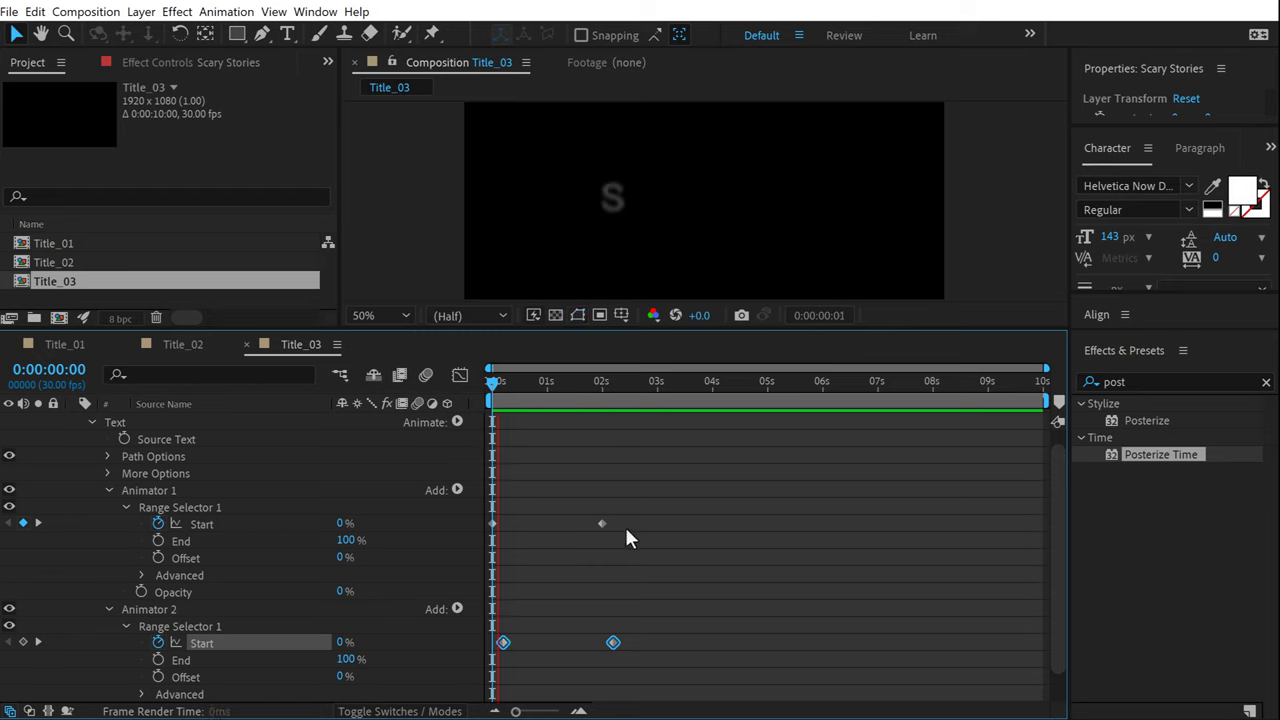
pyautogui.click(621, 393)
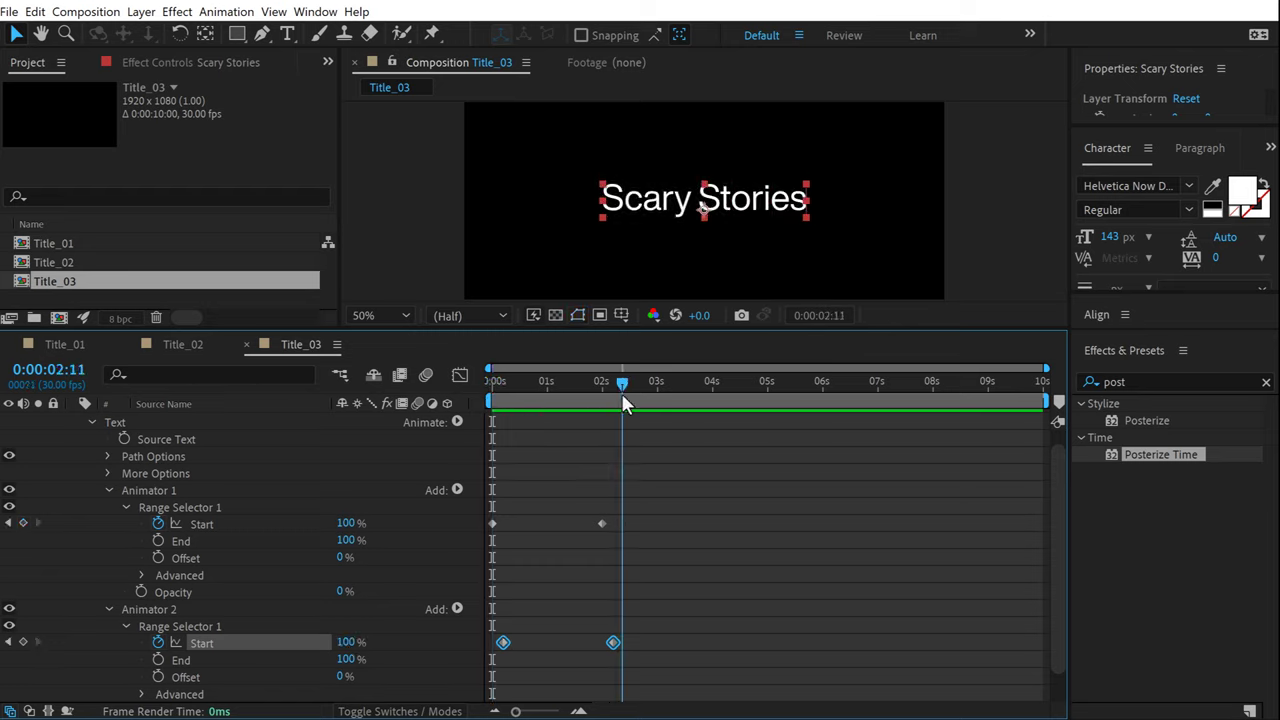
pyautogui.press('n')
pyautogui.press('space')
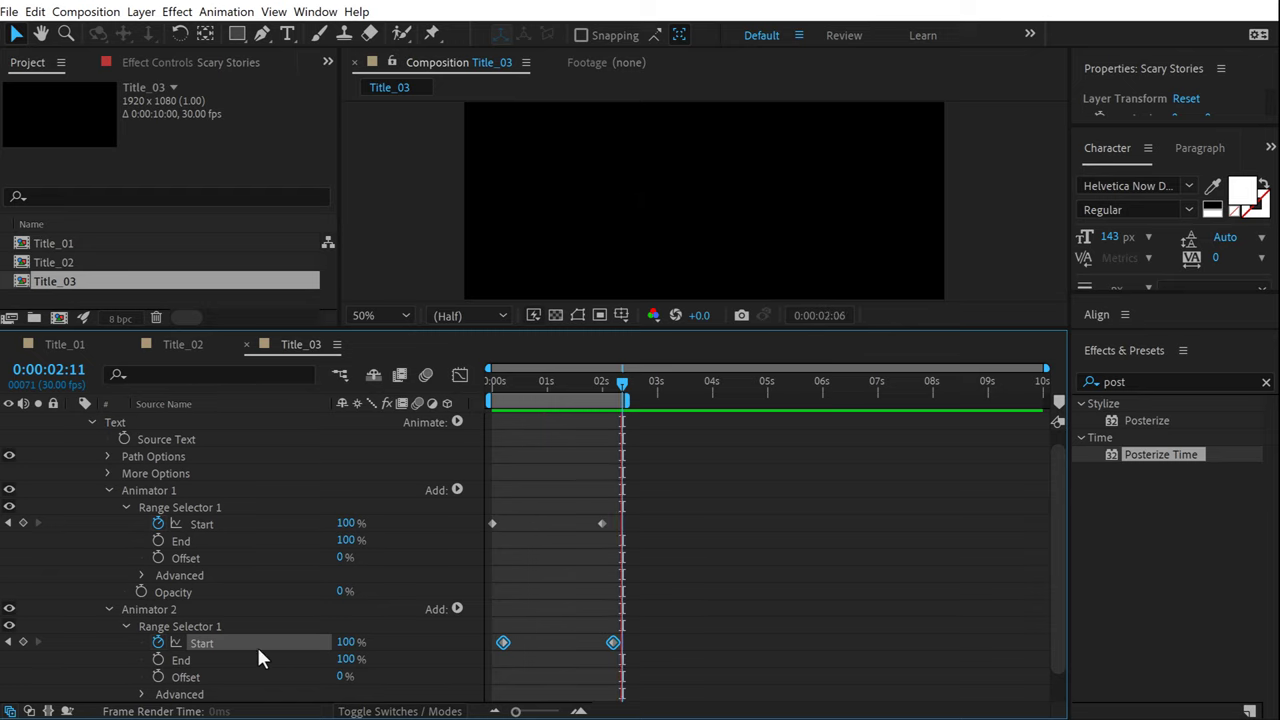
# Set Animator 2's Blur back to 20,20.
pyautogui.scroll(-1, 256, 650)
pyautogui.click(386, 676)
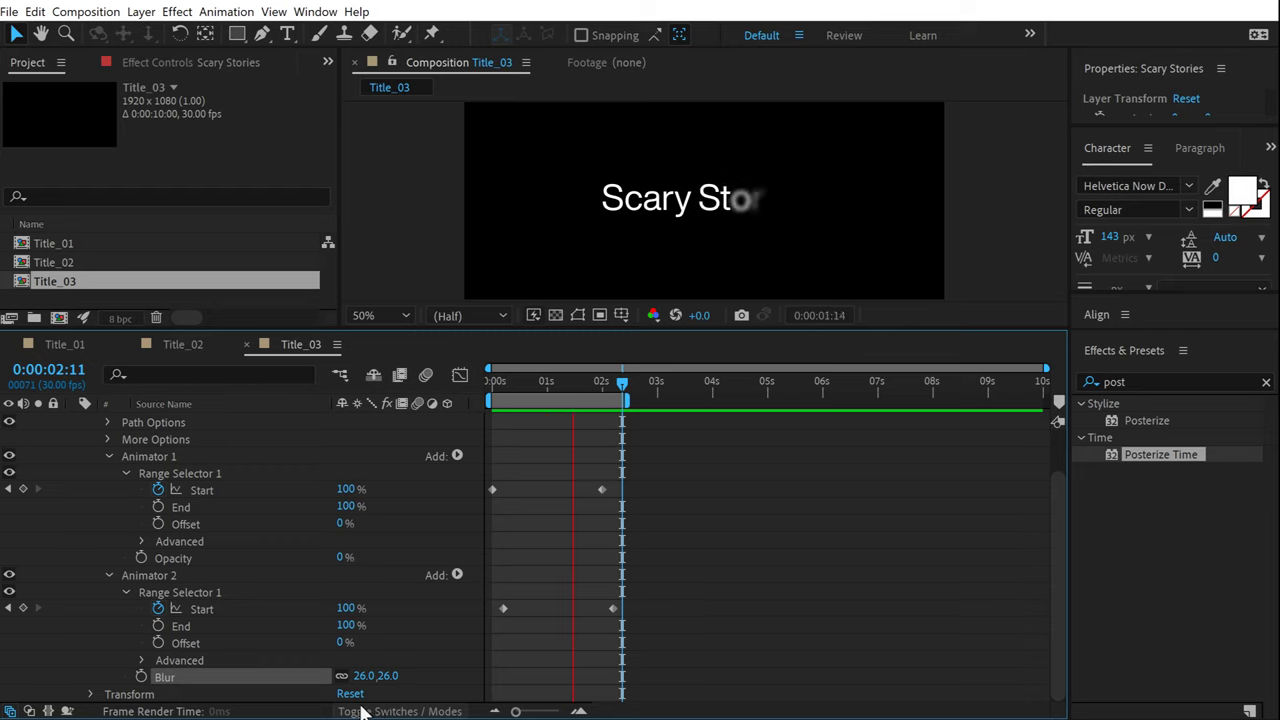
pyautogui.click(385, 676)
pyautogui.write('2')
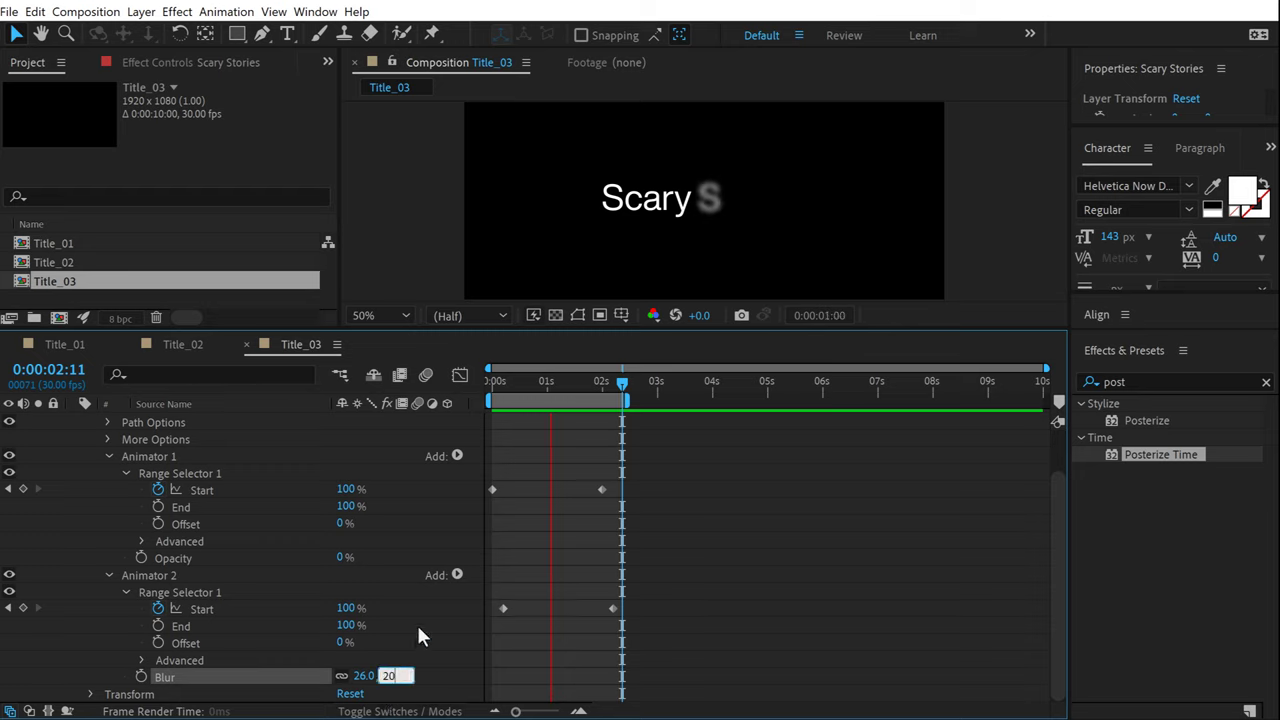
pyautogui.write('0')
pyautogui.press('Return')
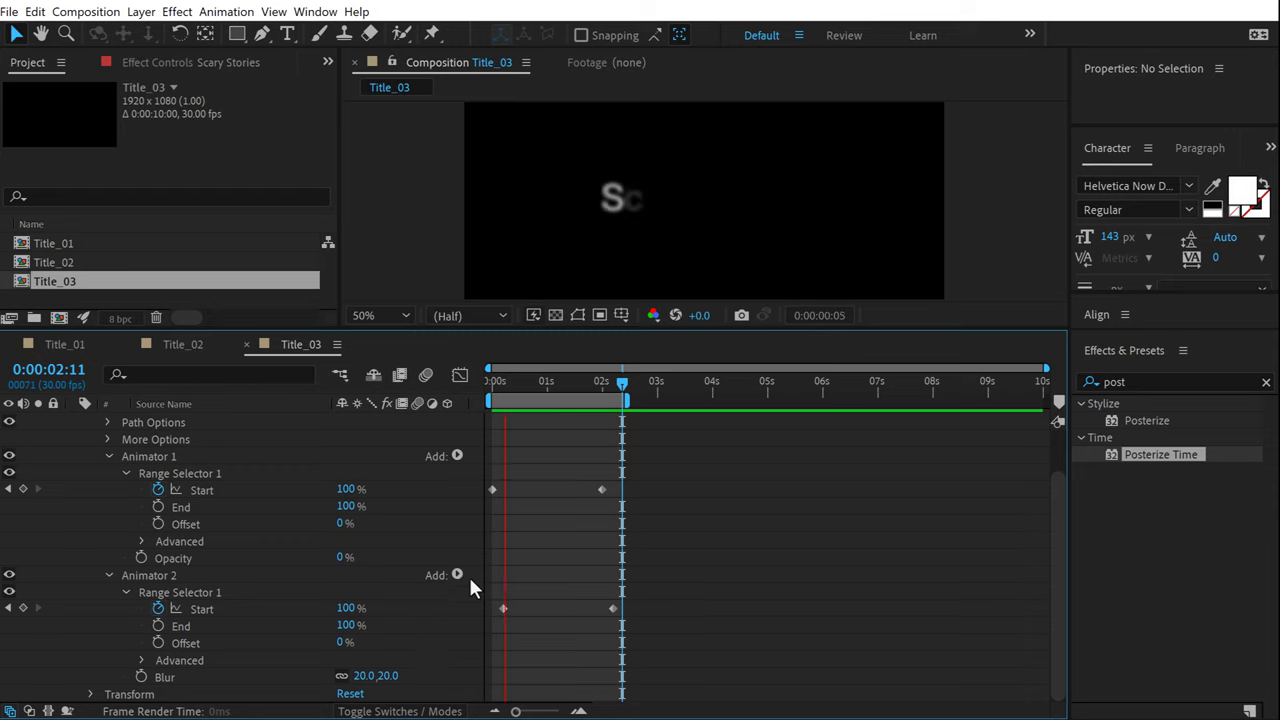
pyautogui.click(64, 290)
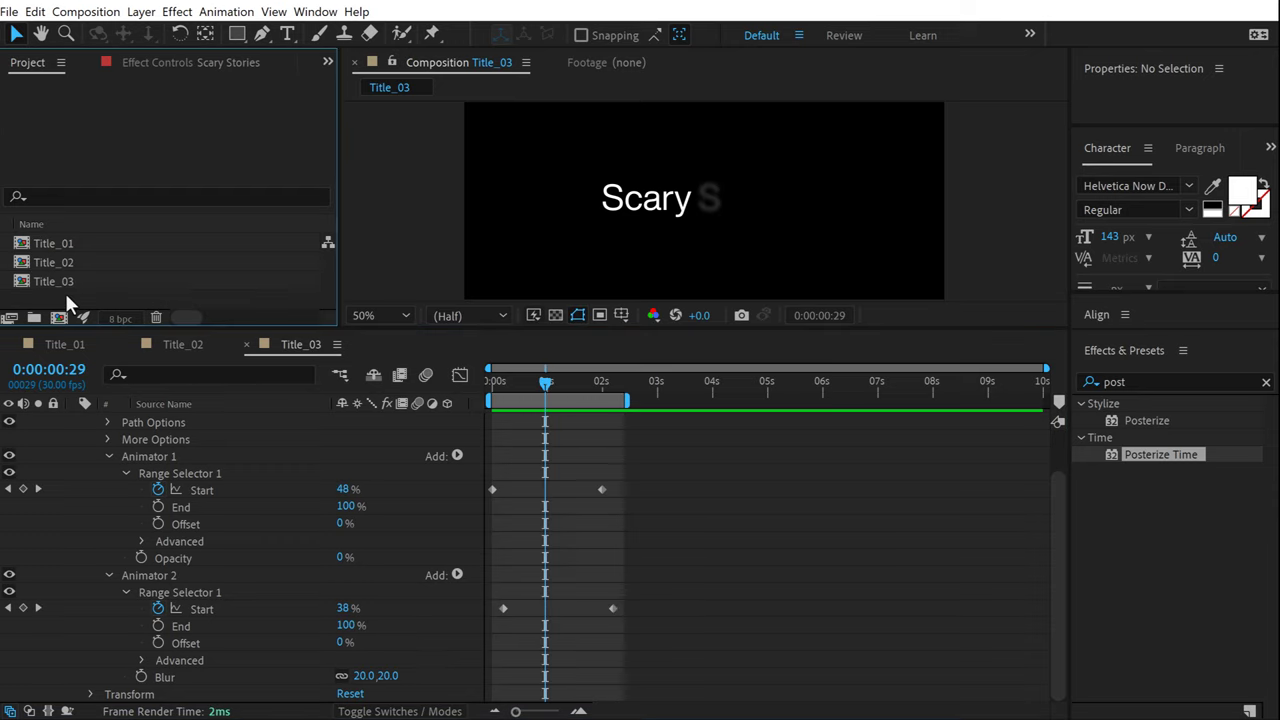
# Duplicate Title_03 as Title_04, open it, and delete its Scary Stories layer.
pyautogui.moveTo(60, 282); pyautogui.dragTo(63, 278)
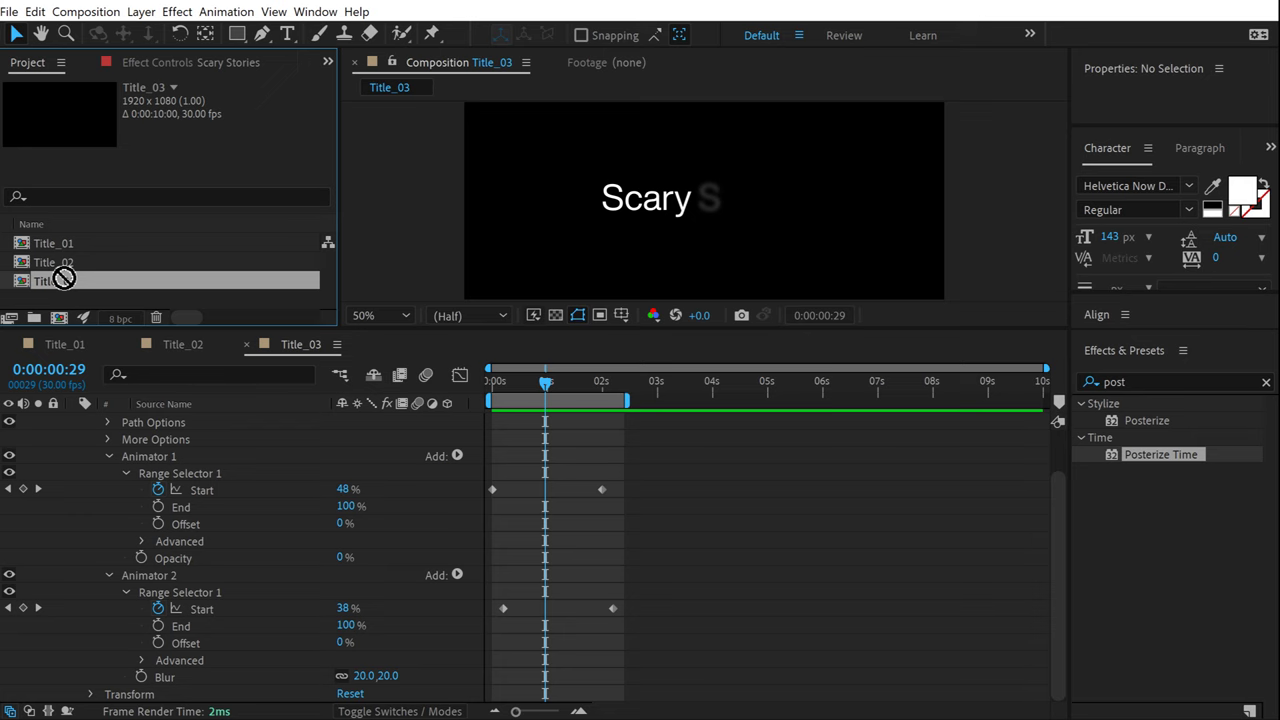
pyautogui.hotkey('ctrl', 'd')
pyautogui.doubleClick(67, 302)
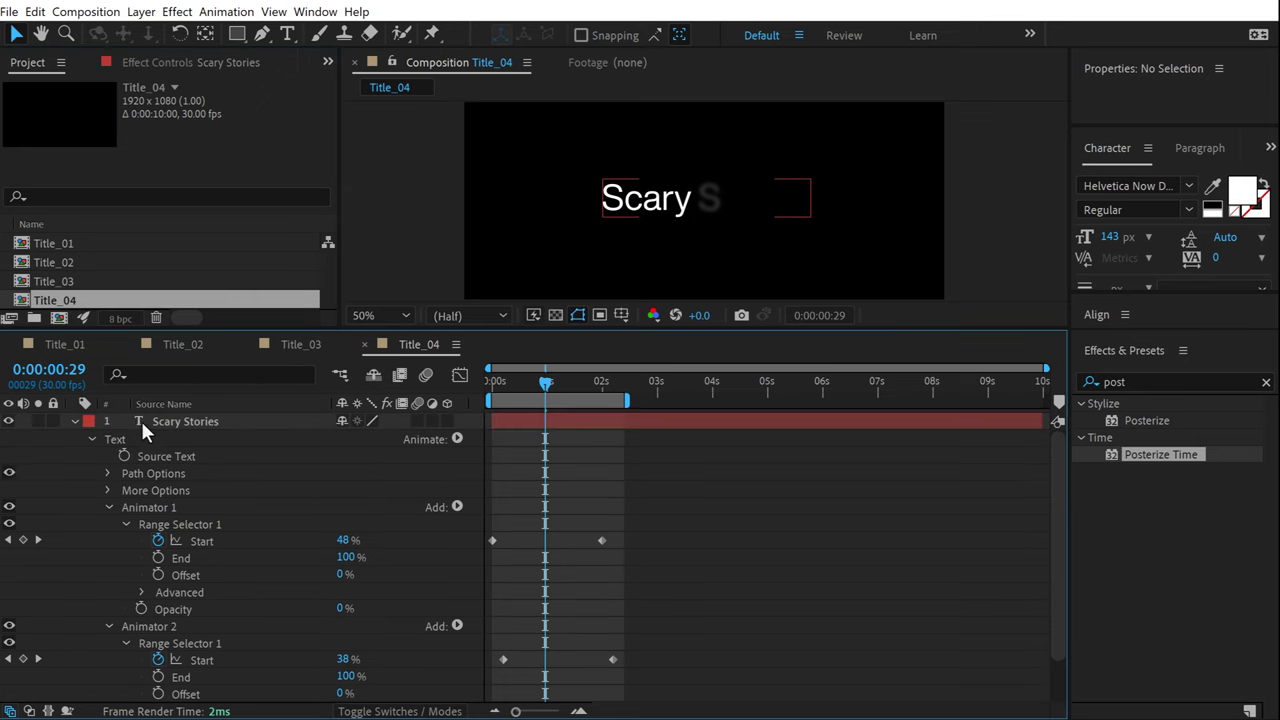
pyautogui.moveTo(136, 422); pyautogui.dragTo(160, 422)
pyautogui.press('Delete')
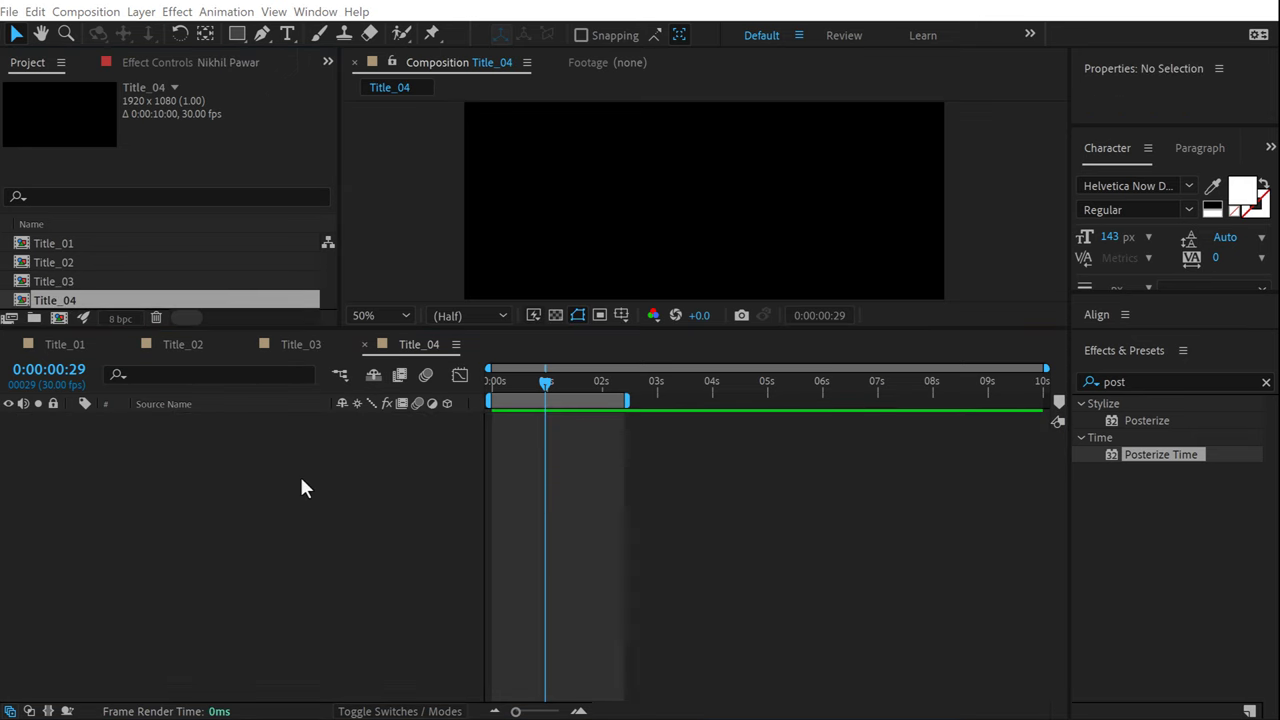
# Add a new text layer reading 'Creative' in the viewer.
pyautogui.moveTo(188, 326); pyautogui.dragTo(197, 414)
pyautogui.click(287, 34)
pyautogui.click(633, 268)
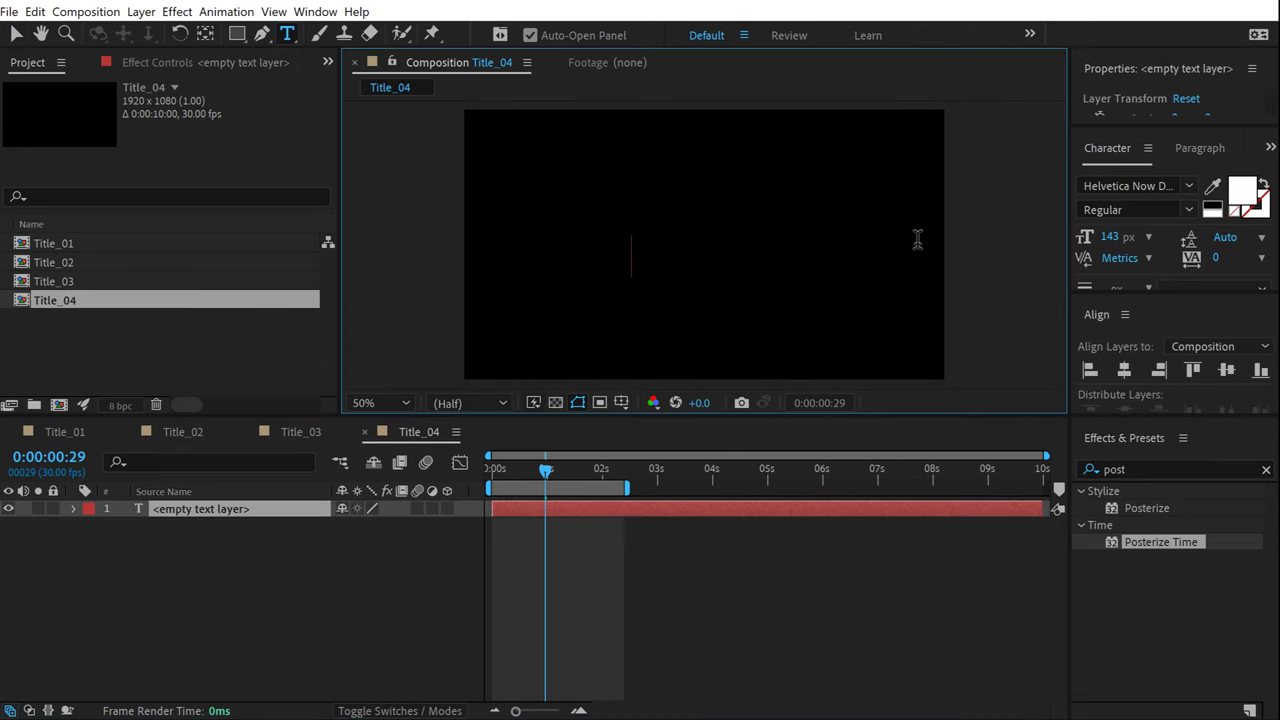
pyautogui.write('Creative')
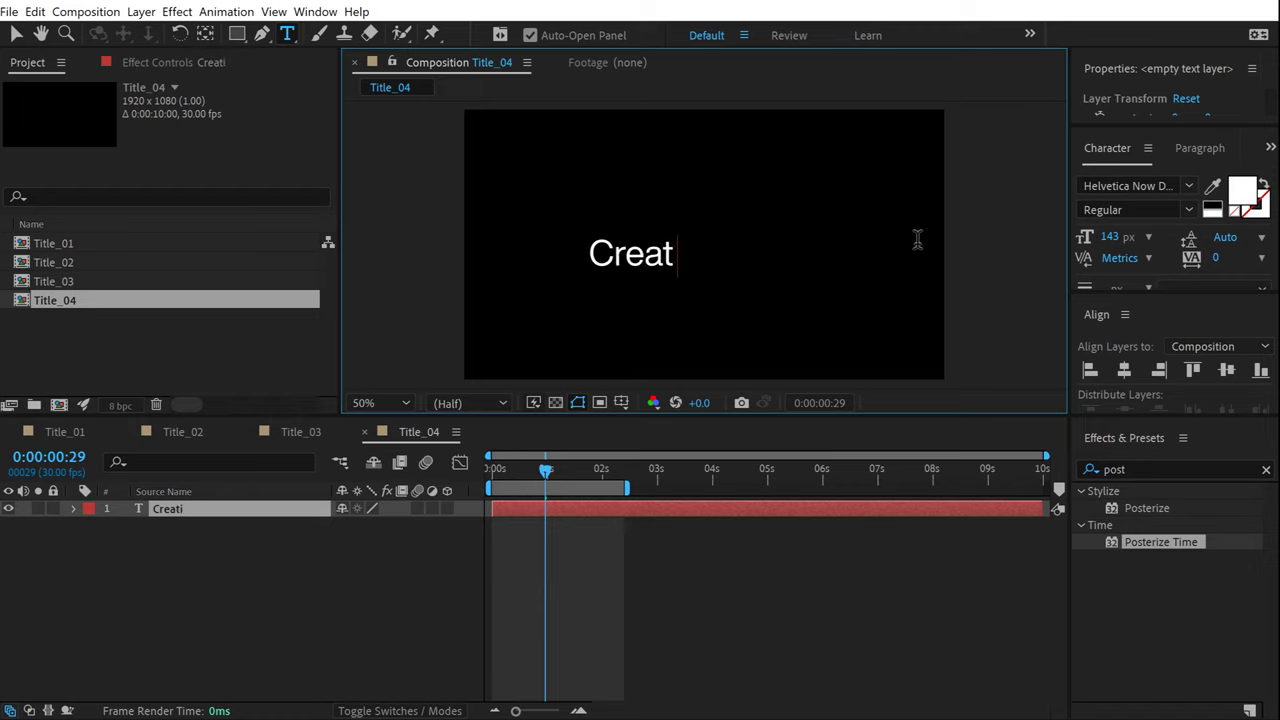
pyautogui.click(16, 34)
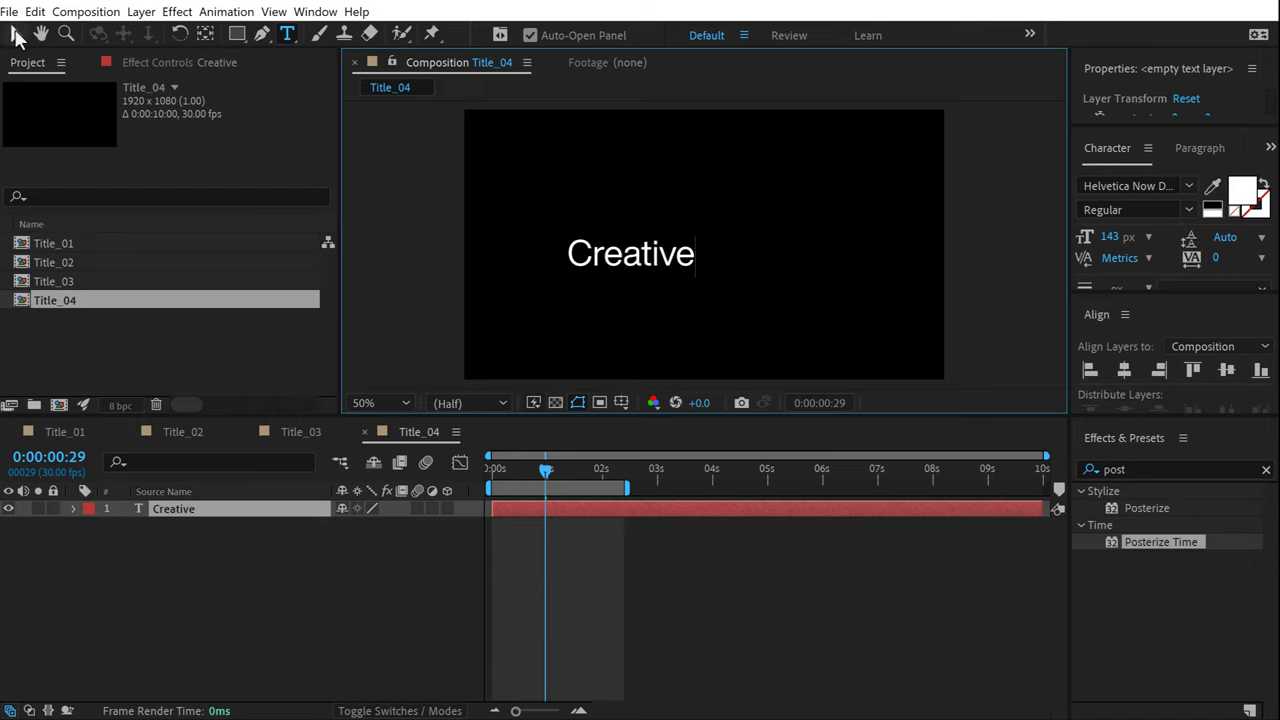
# Centre the Creative text horizontally and vertically in the comp, with centre paragraph alignment.
pyautogui.click(1124, 371)
pyautogui.click(1226, 371)
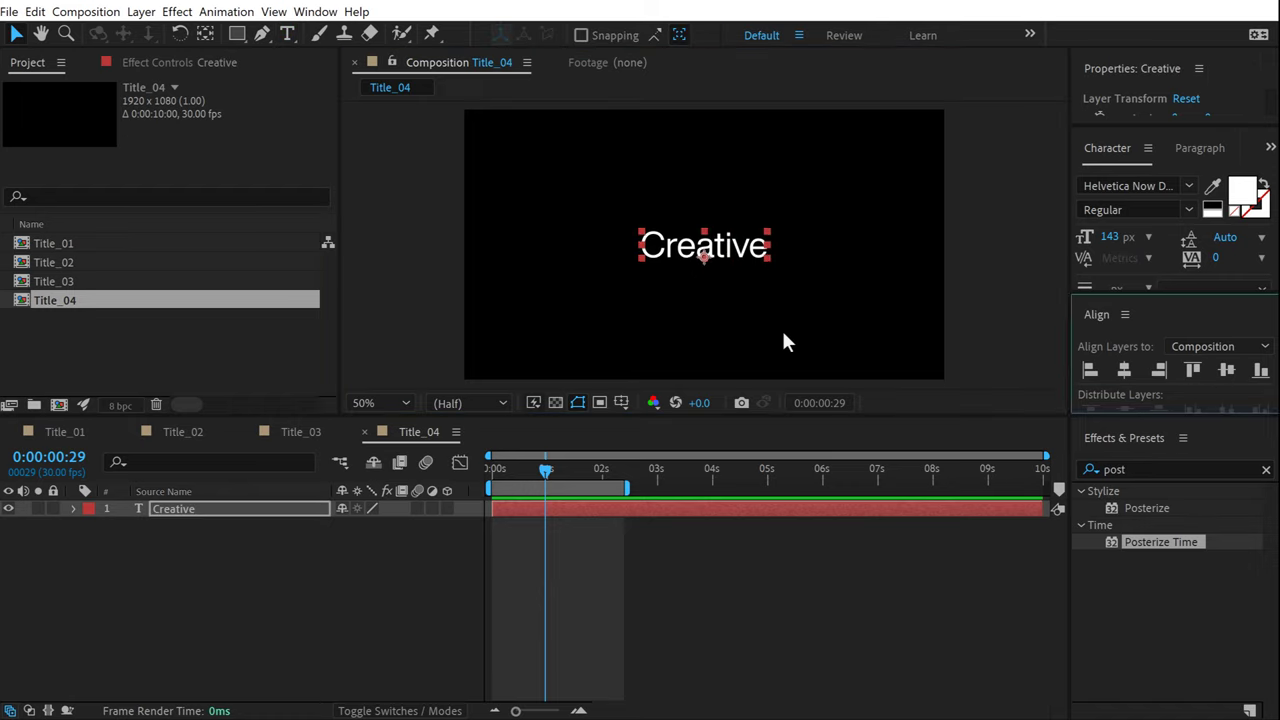
pyautogui.click(201, 559)
pyautogui.click(168, 510)
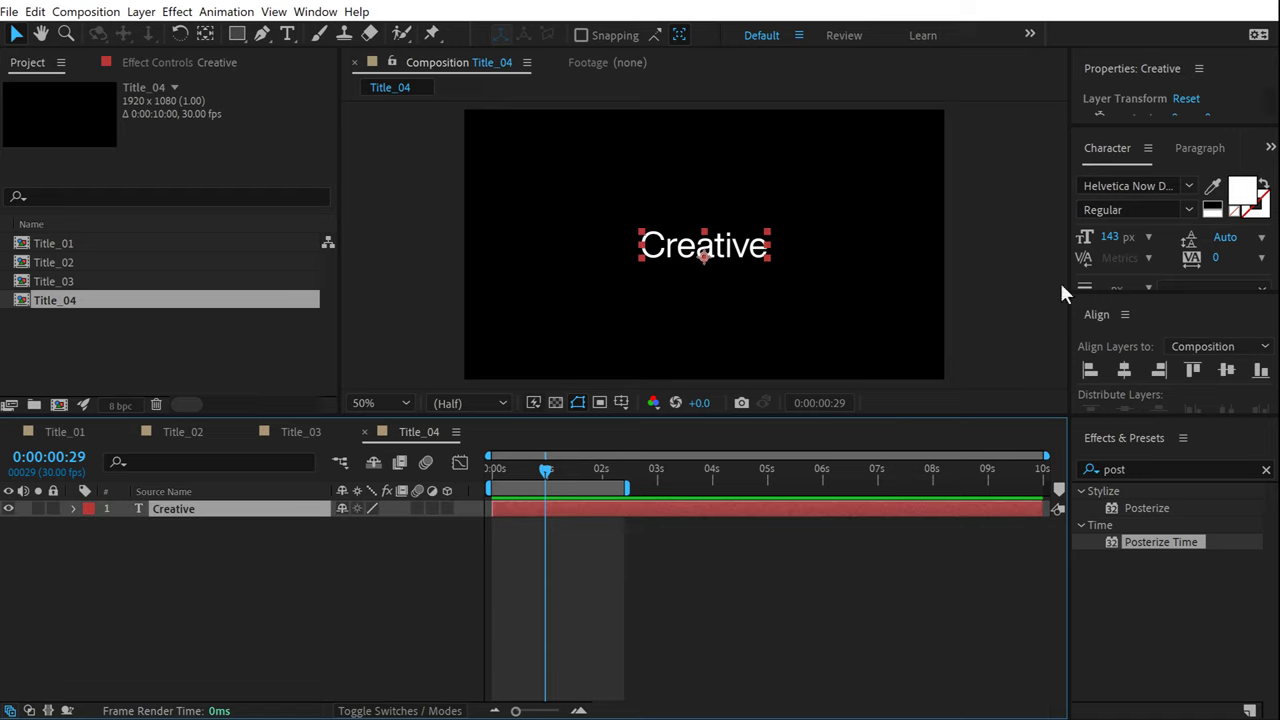
pyautogui.click(1197, 150)
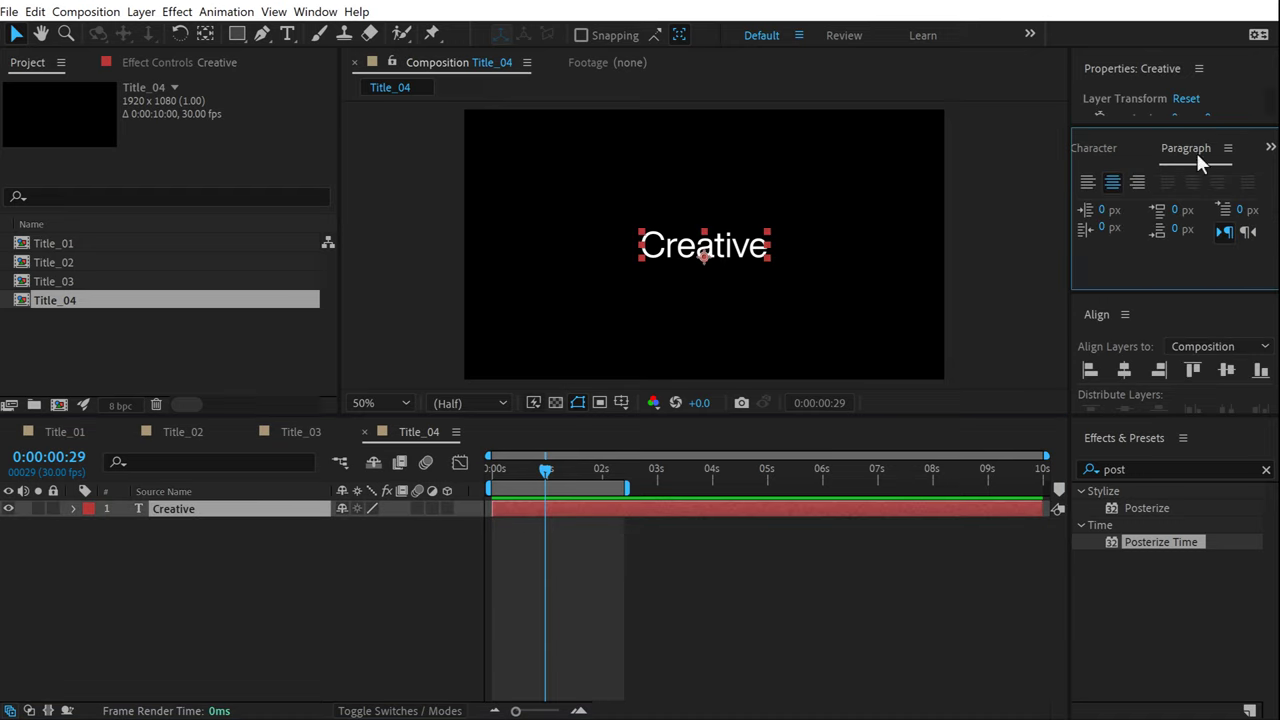
pyautogui.click(1113, 182)
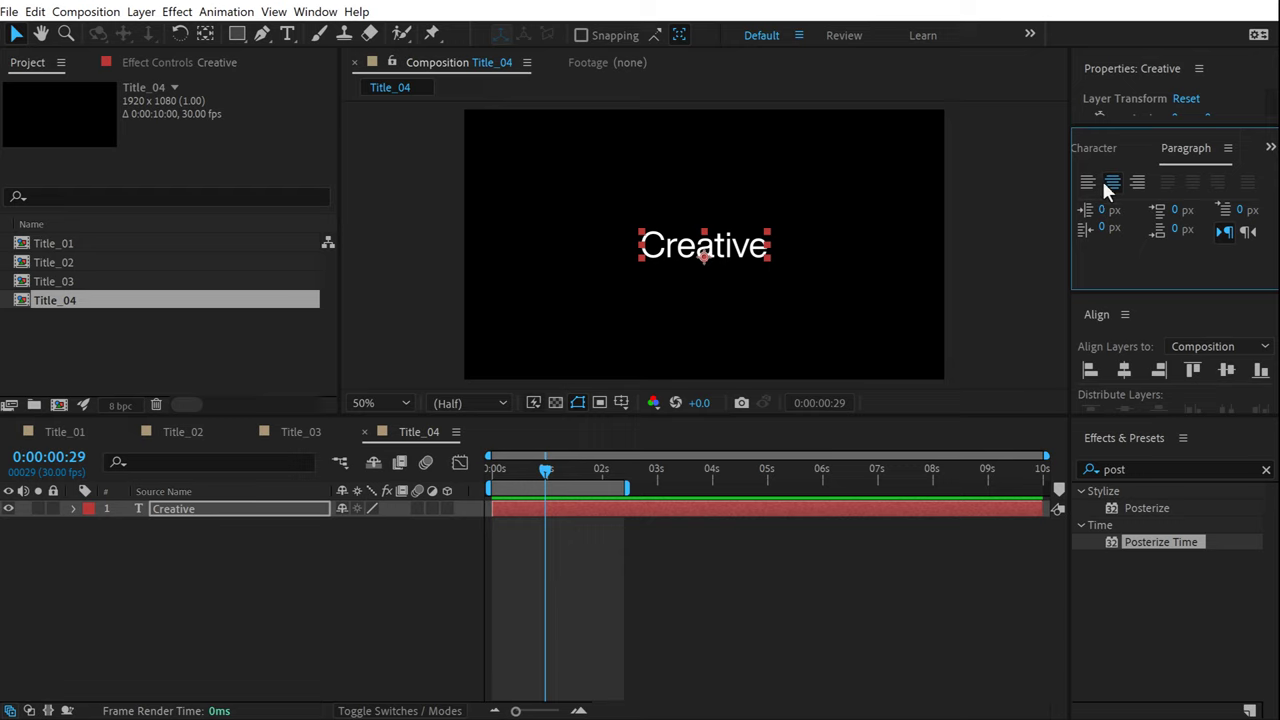
pyautogui.click(1100, 147)
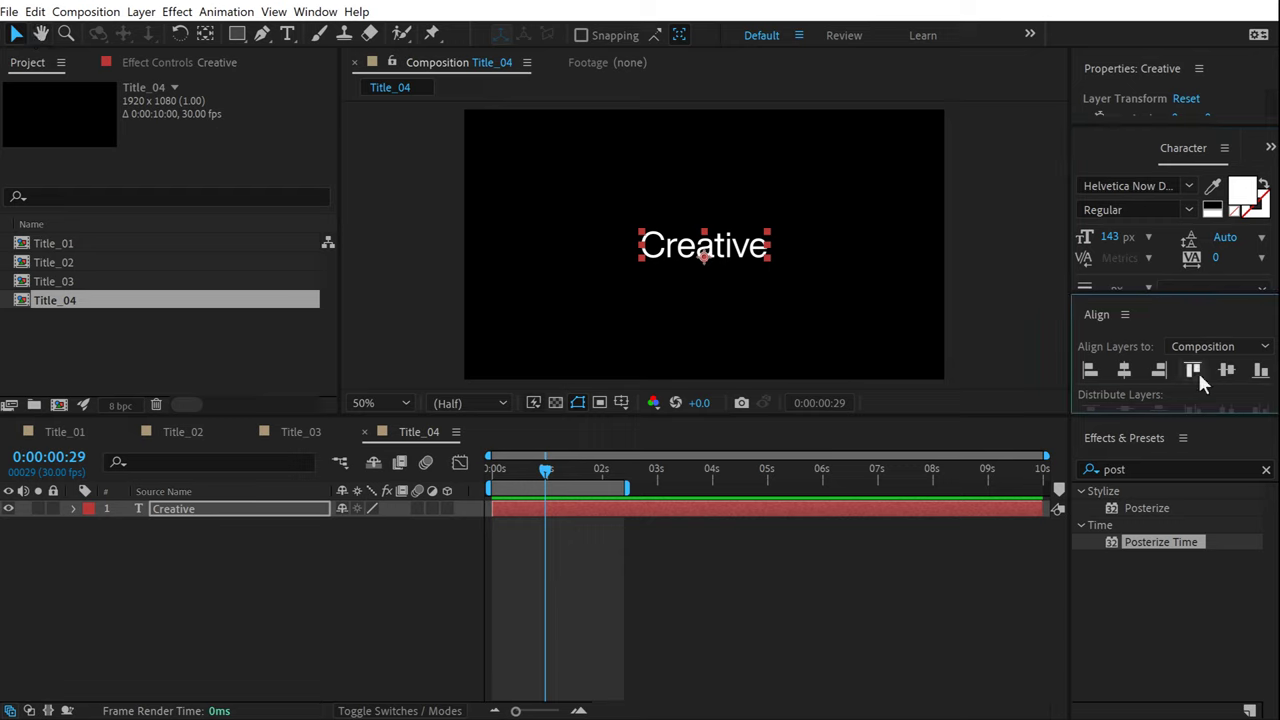
# At 100% view, set Creative's font style to Bold and expand the layer's properties.
pyautogui.click(338, 540)
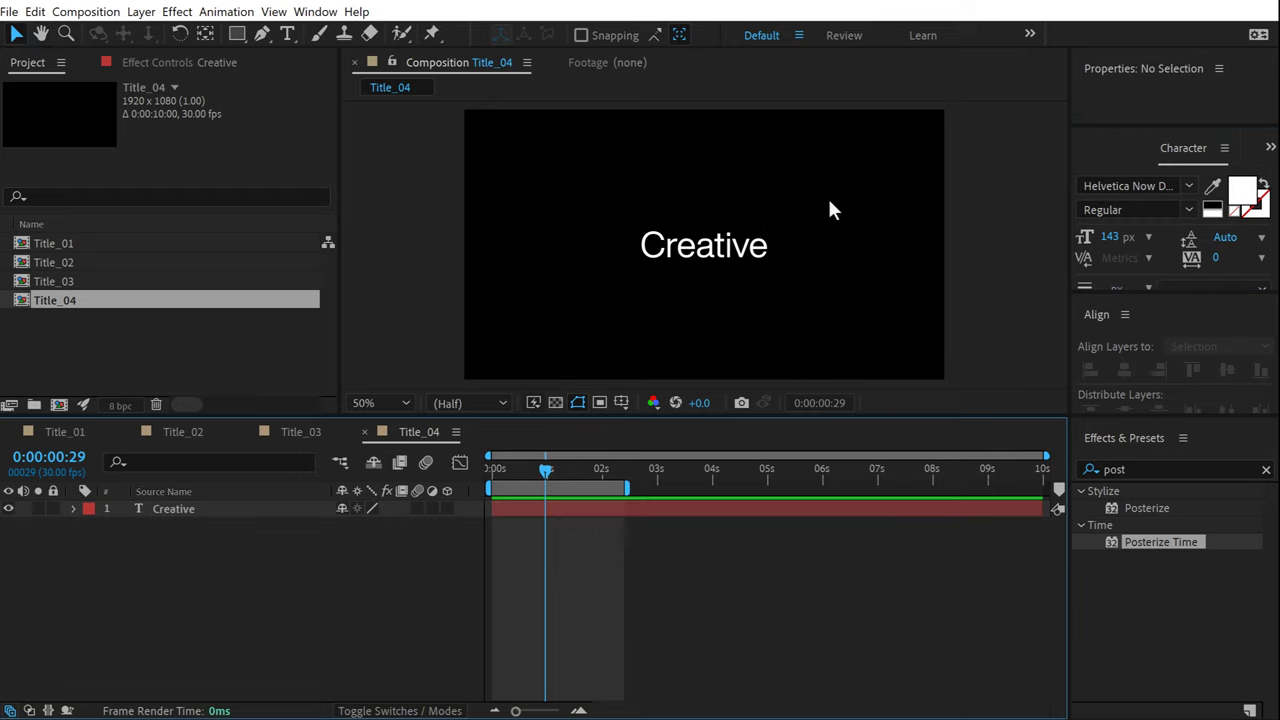
pyautogui.press('/')
pyautogui.click(733, 243)
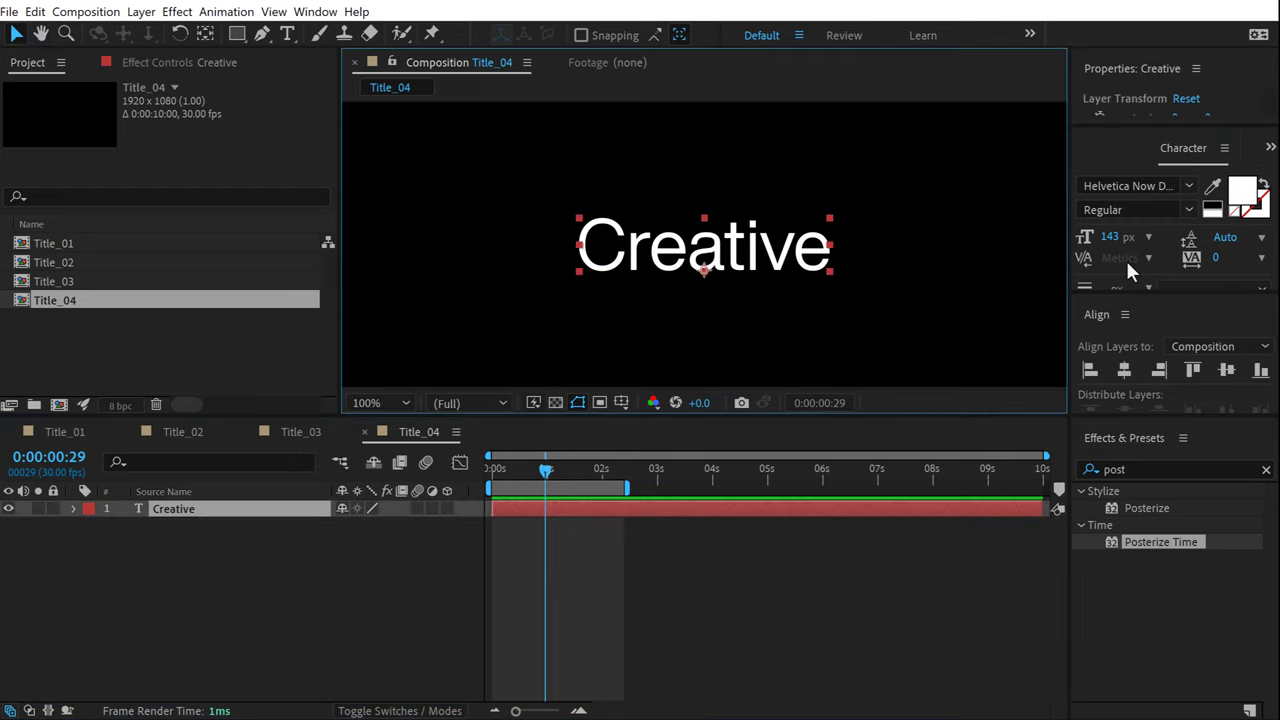
pyautogui.click(1198, 211)
pyautogui.click(1126, 490)
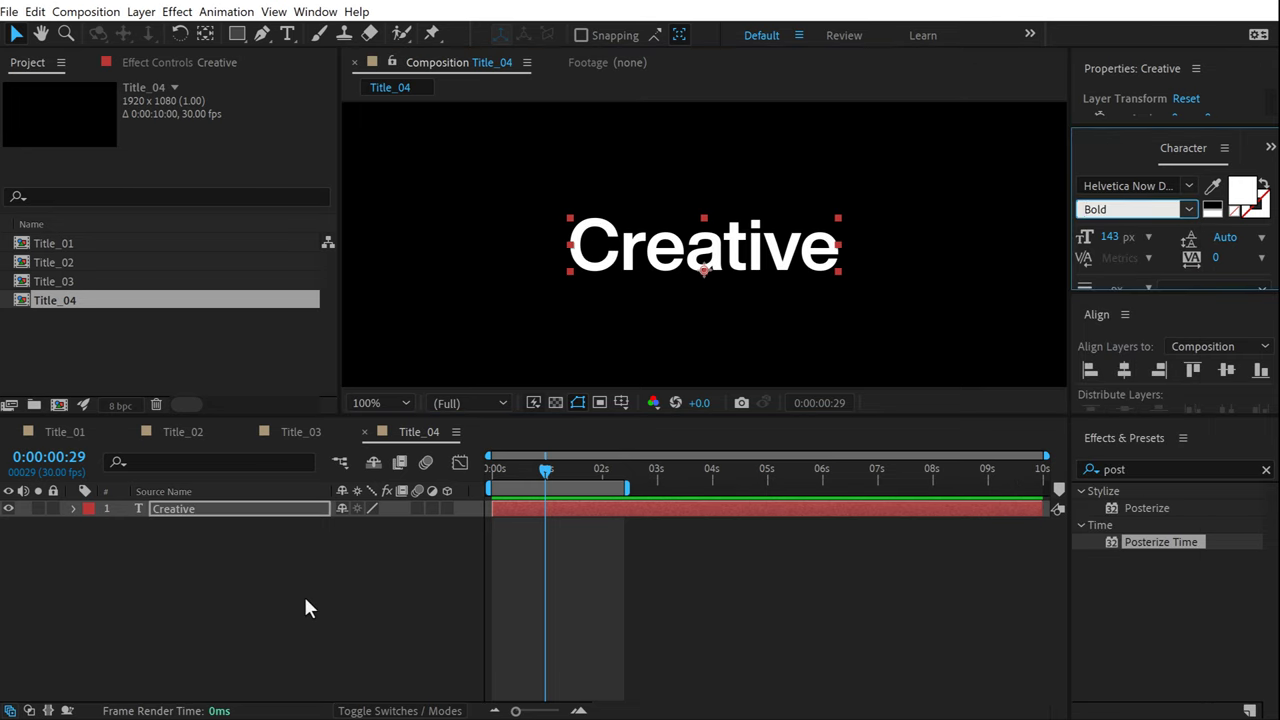
pyautogui.click(307, 608)
pyautogui.click(73, 508)
# Give Creative a text animator with Position, Opacity and Tracking properties.
pyautogui.click(457, 527)
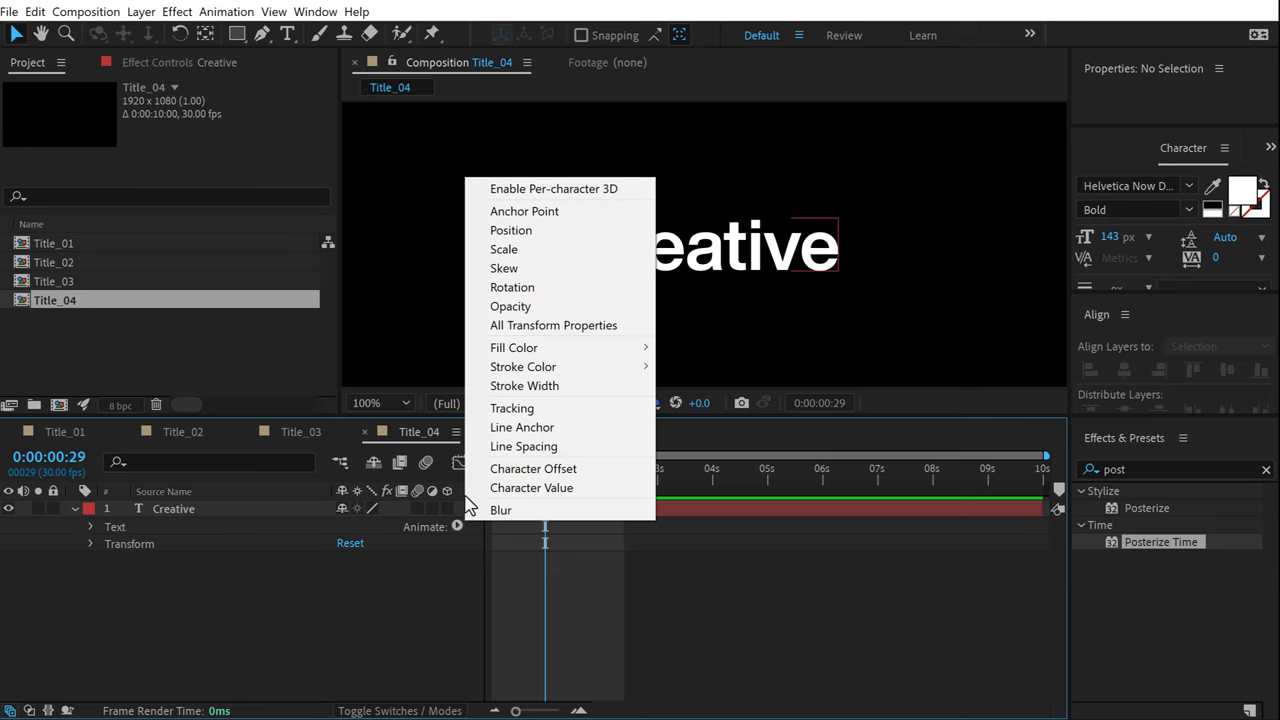
pyautogui.click(525, 231)
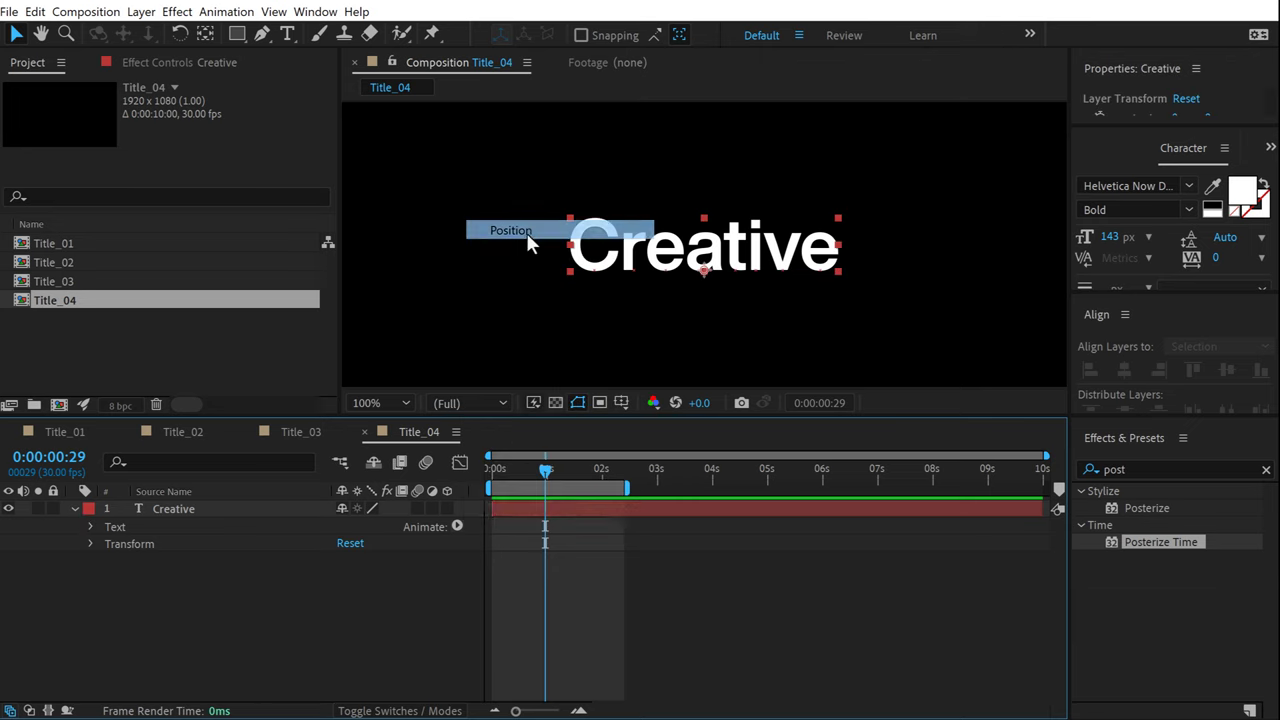
pyautogui.click(457, 595)
pyautogui.moveTo(541, 610)
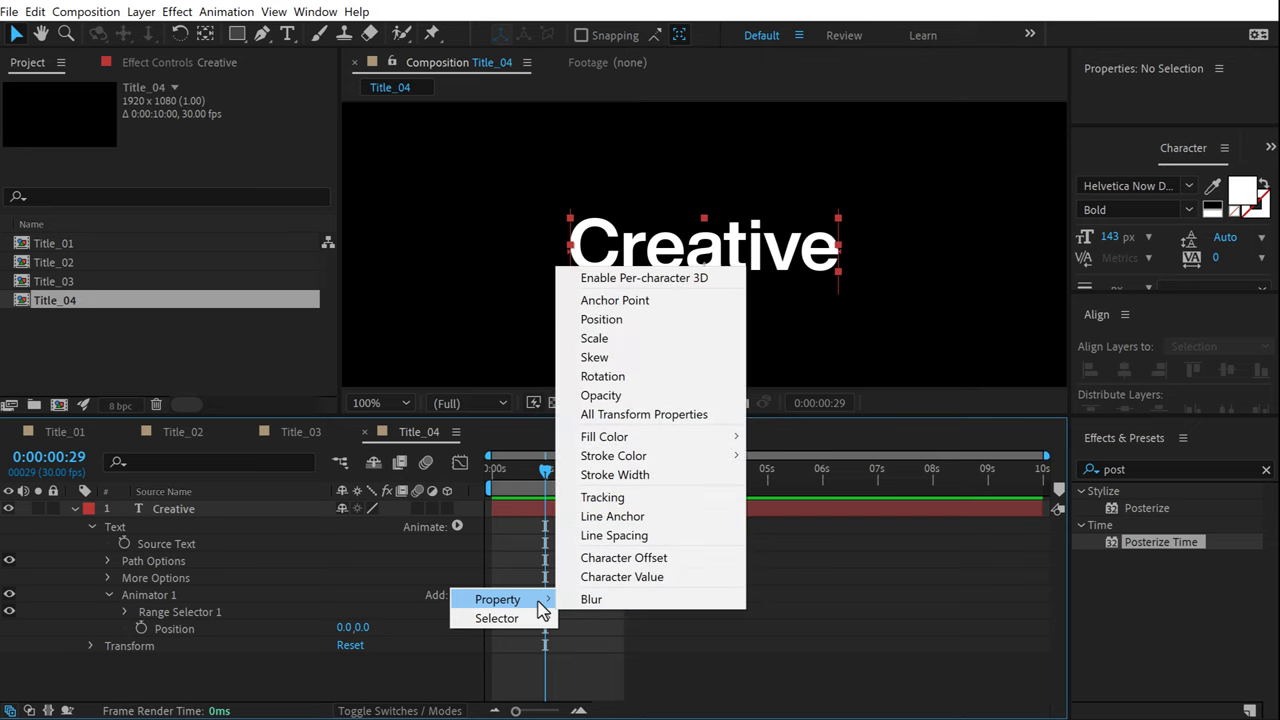
pyautogui.click(603, 397)
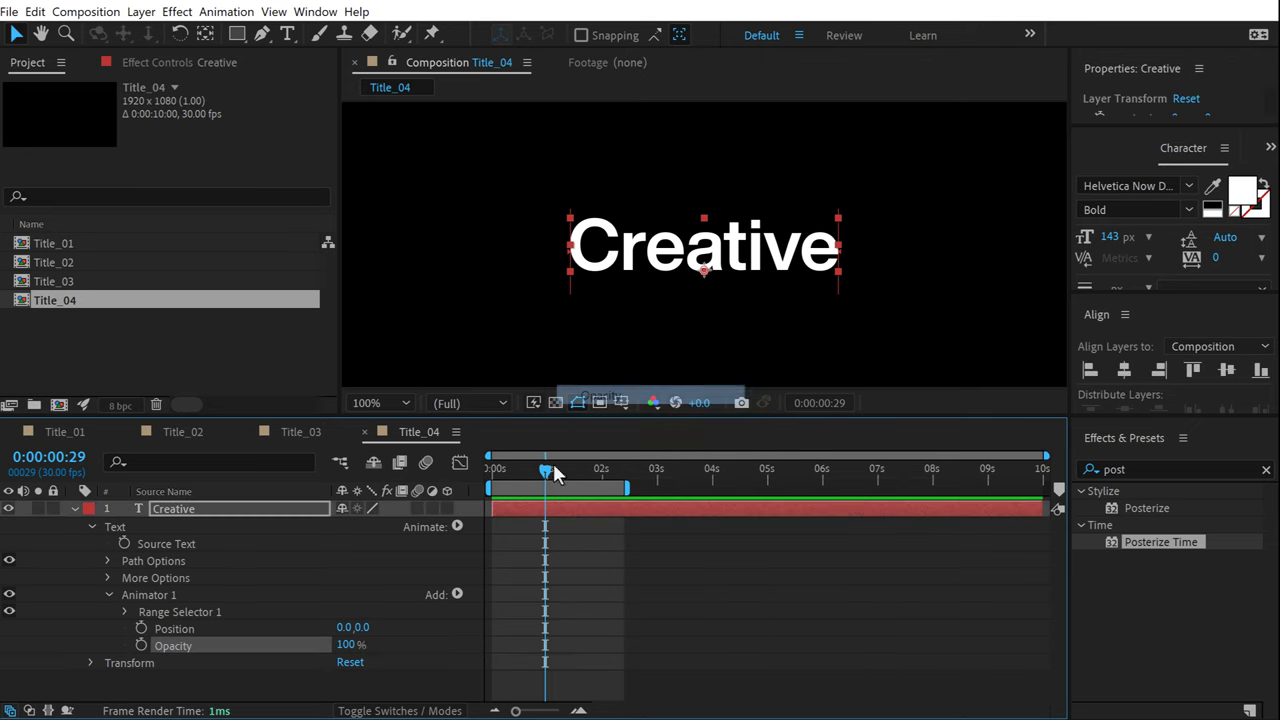
pyautogui.click(457, 595)
pyautogui.moveTo(478, 599)
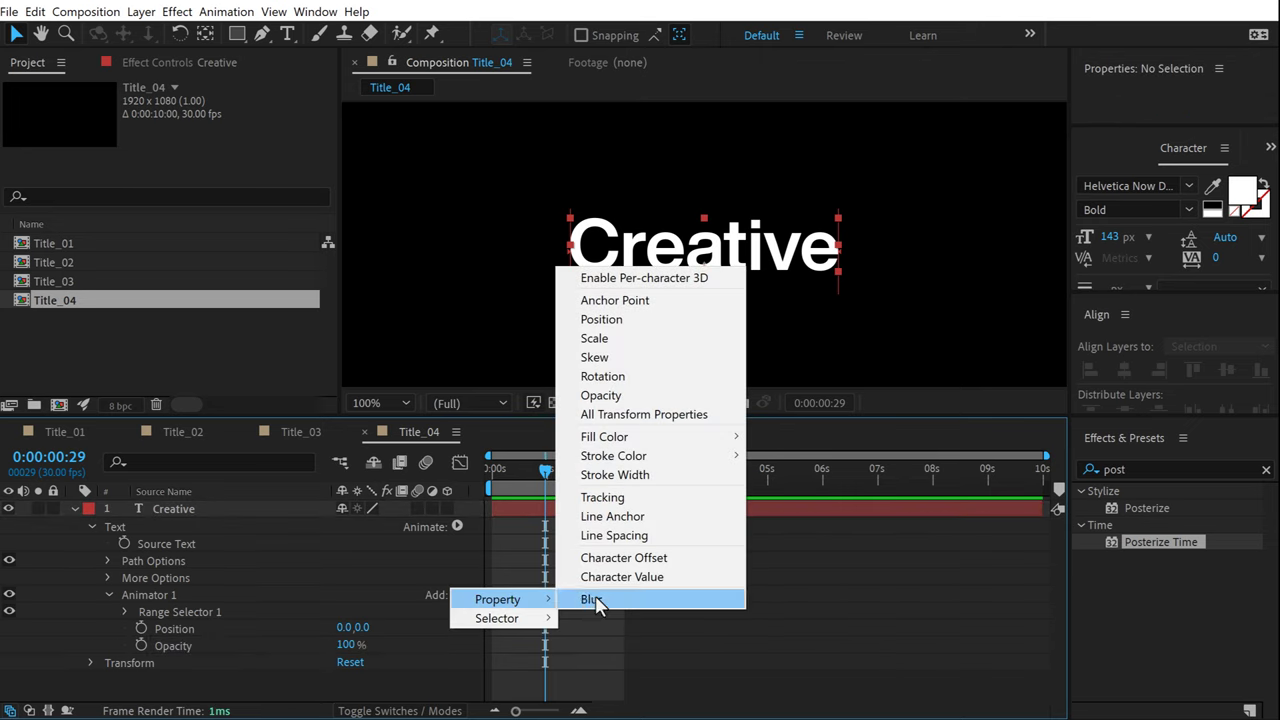
pyautogui.click(607, 503)
# Set the animator's Tracking to -80, Position Y to 150 and Opacity to 0%.
pyautogui.moveTo(343, 678); pyautogui.dragTo(288, 684)
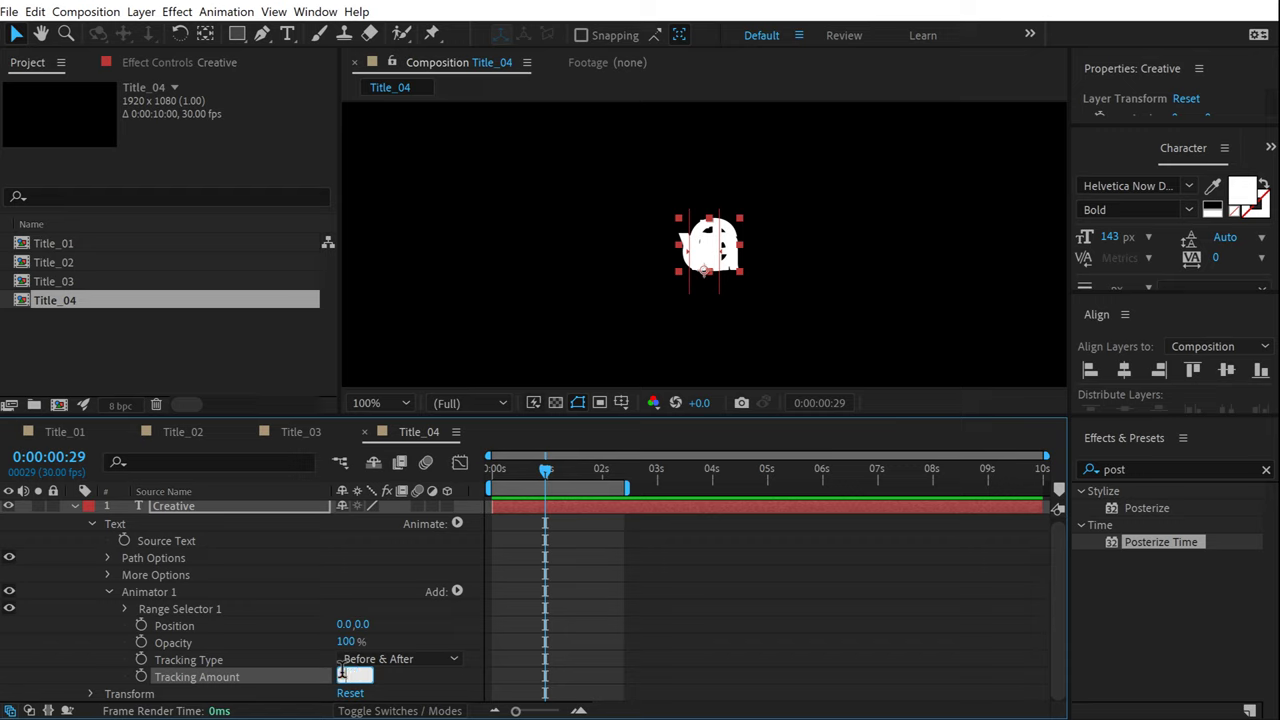
pyautogui.write('-30')
pyautogui.press('Return')
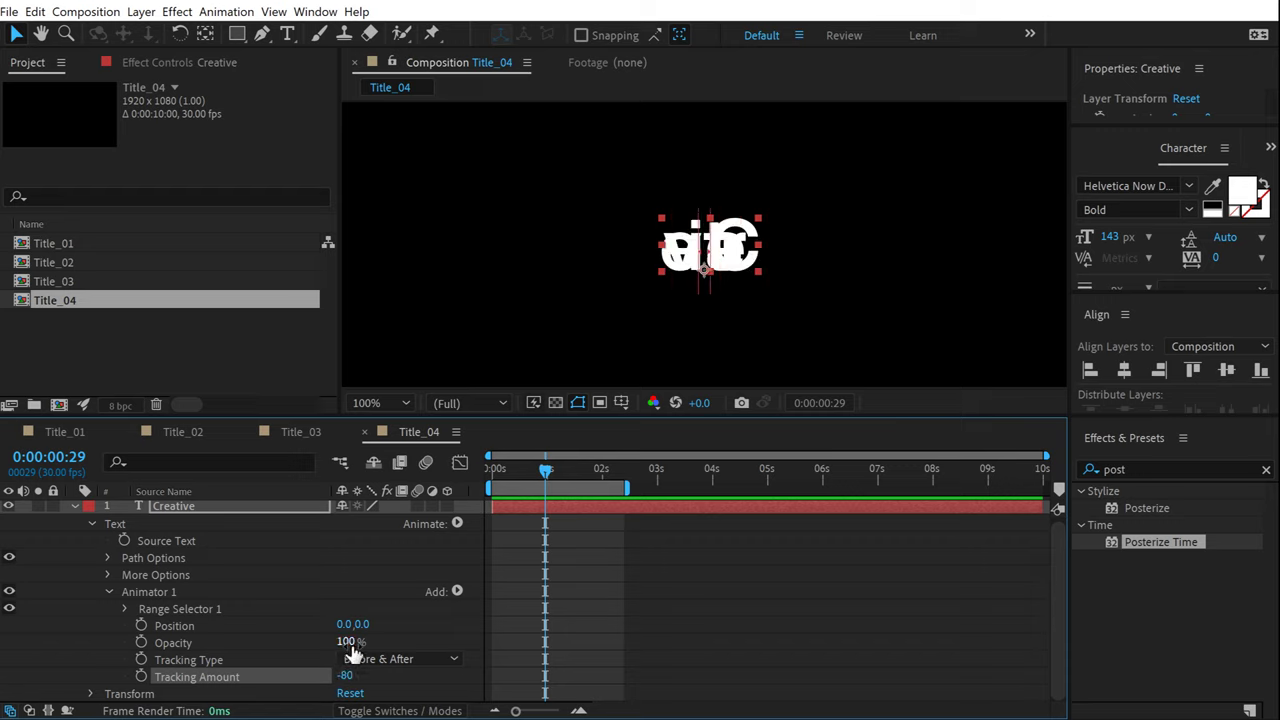
pyautogui.moveTo(363, 627); pyautogui.dragTo(522, 606)
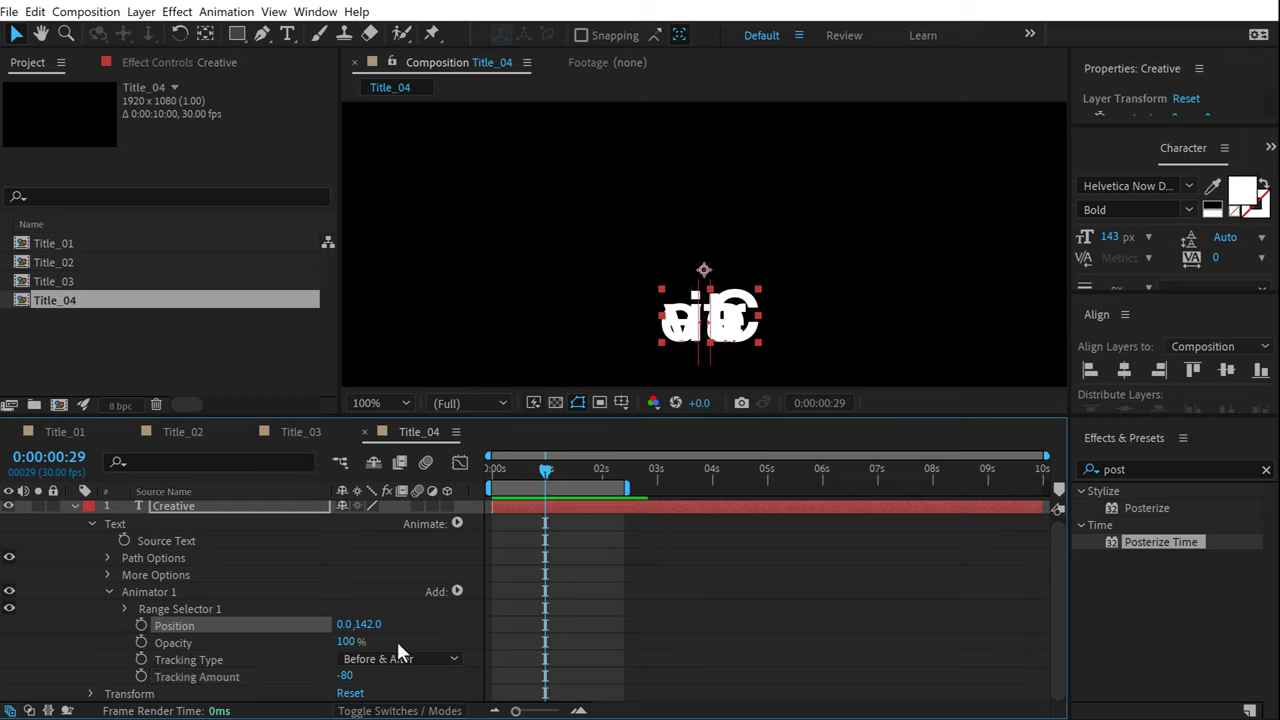
pyautogui.click(370, 624)
pyautogui.write('150')
pyautogui.press('Return')
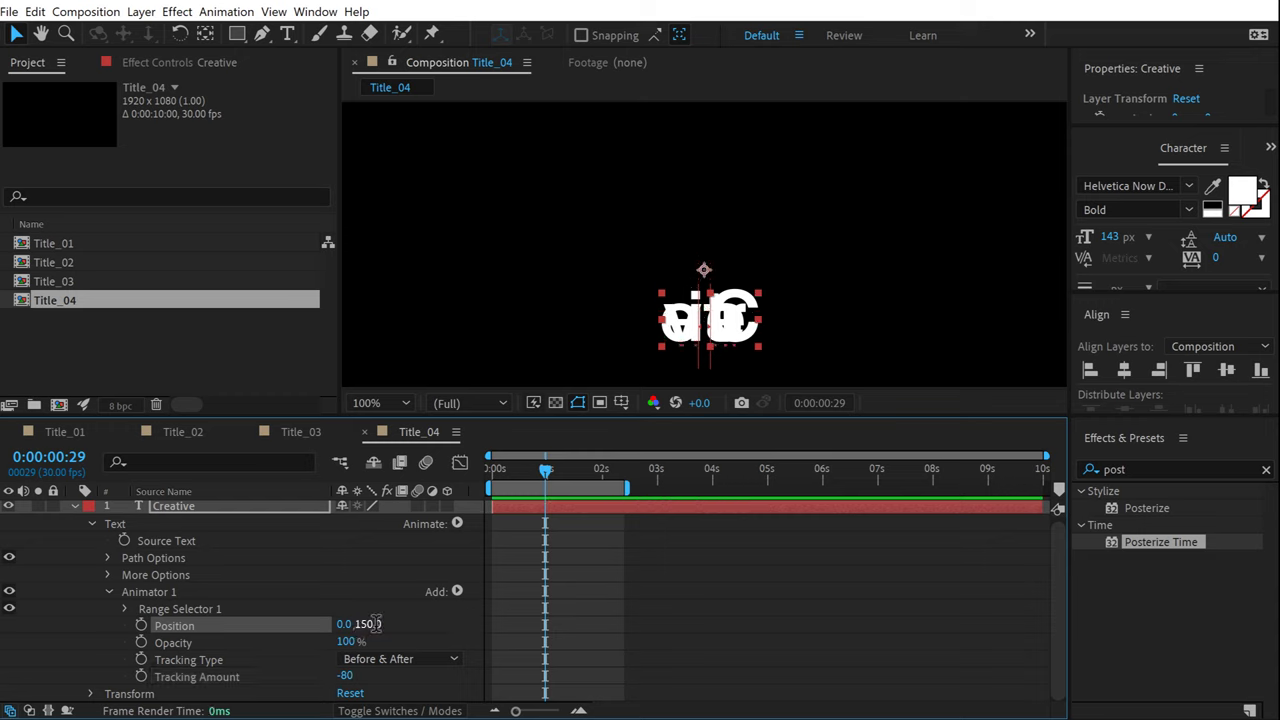
pyautogui.moveTo(350, 645); pyautogui.dragTo(150, 643)
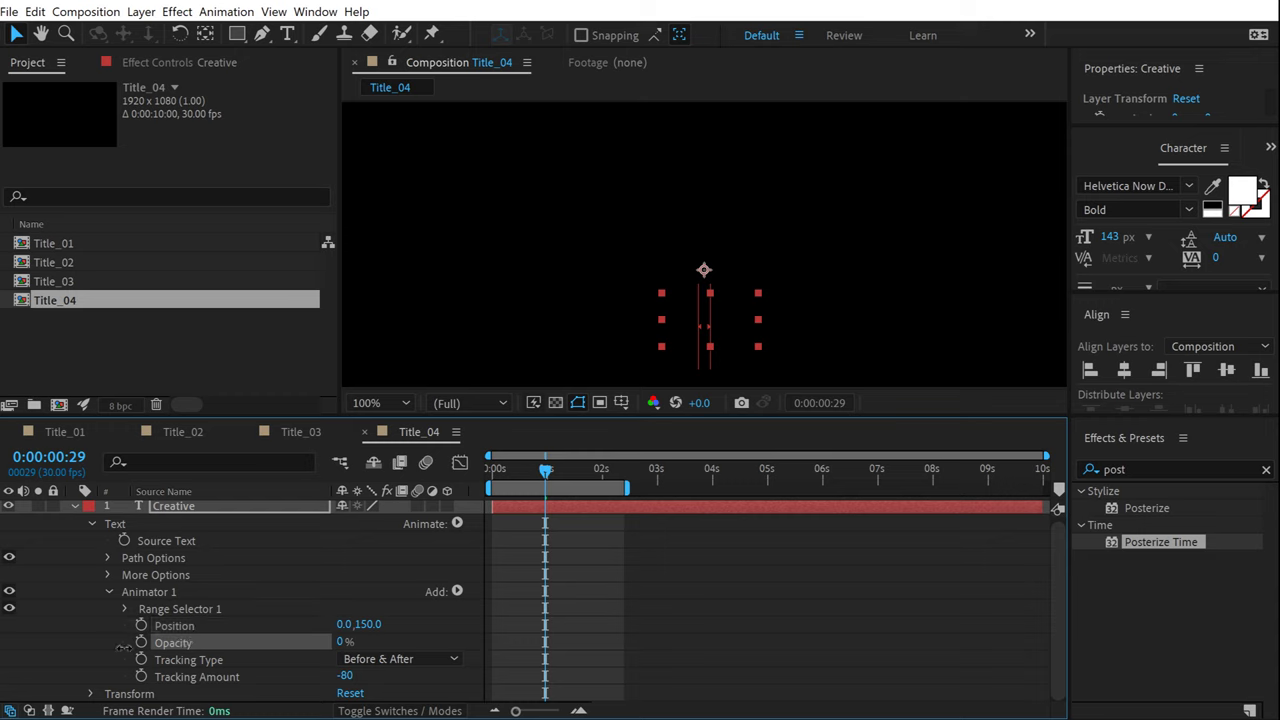
# Keyframe the Range Selector Offset at -100% at 0 seconds.
pyautogui.click(125, 609)
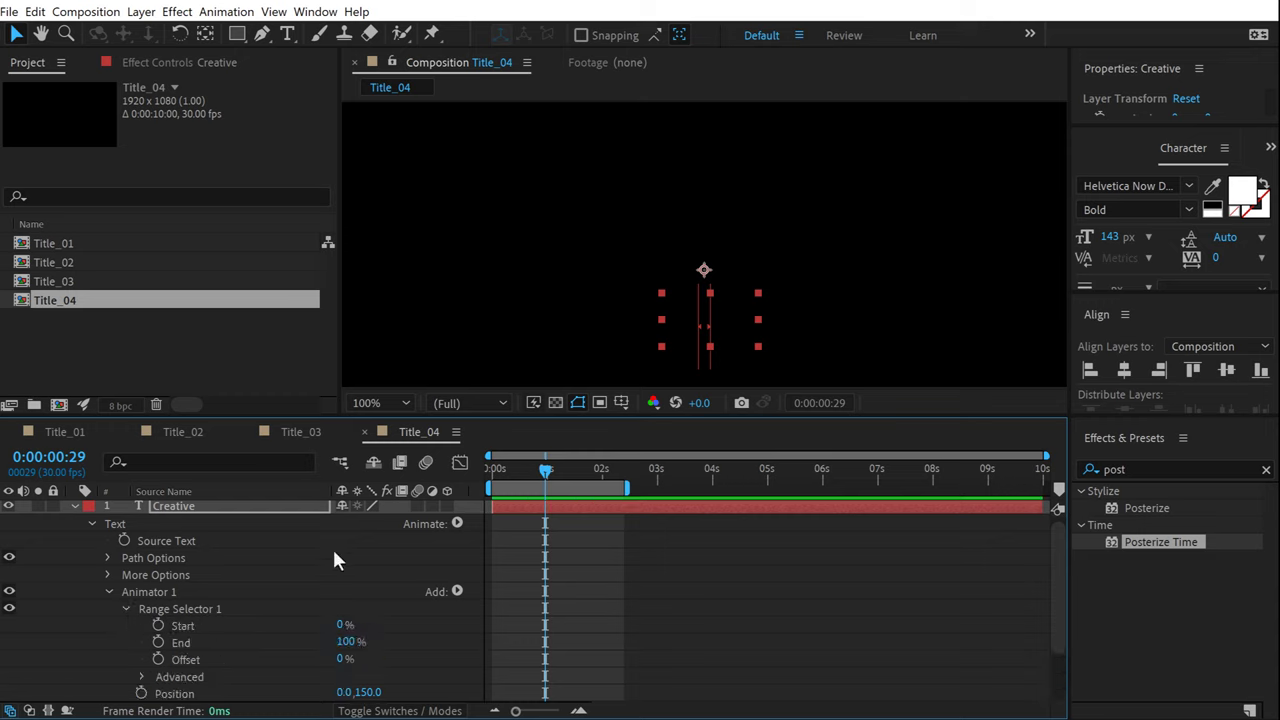
pyautogui.moveTo(547, 475); pyautogui.dragTo(444, 468)
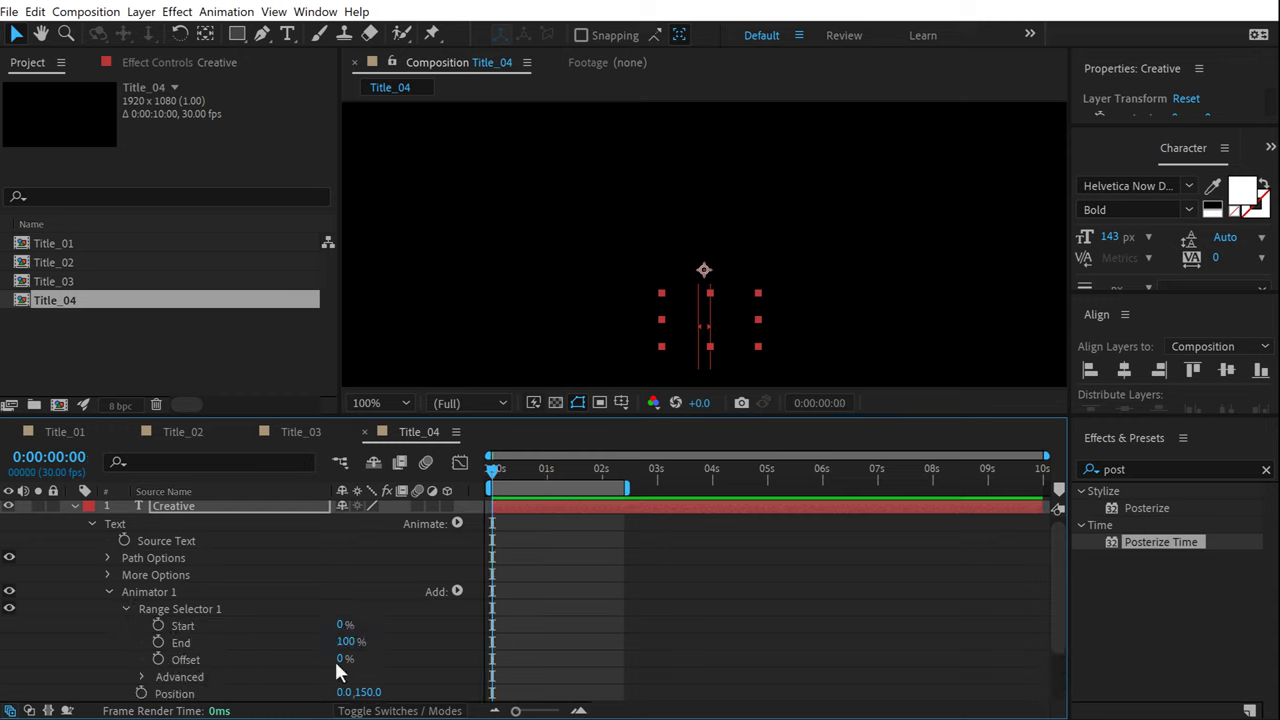
pyautogui.moveTo(341, 664); pyautogui.dragTo(225, 635)
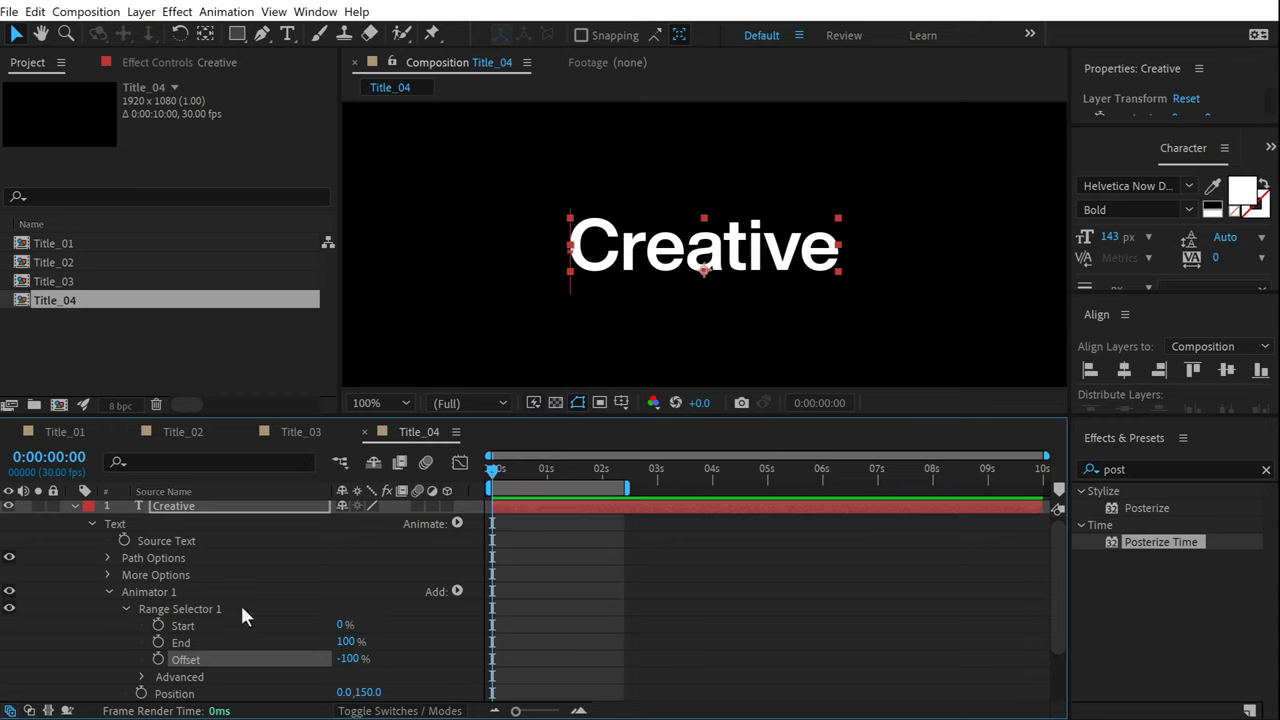
pyautogui.moveTo(531, 471); pyautogui.dragTo(599, 485)
# Keyframe the Offset at 100% at 2 seconds.
pyautogui.press('pagedown')
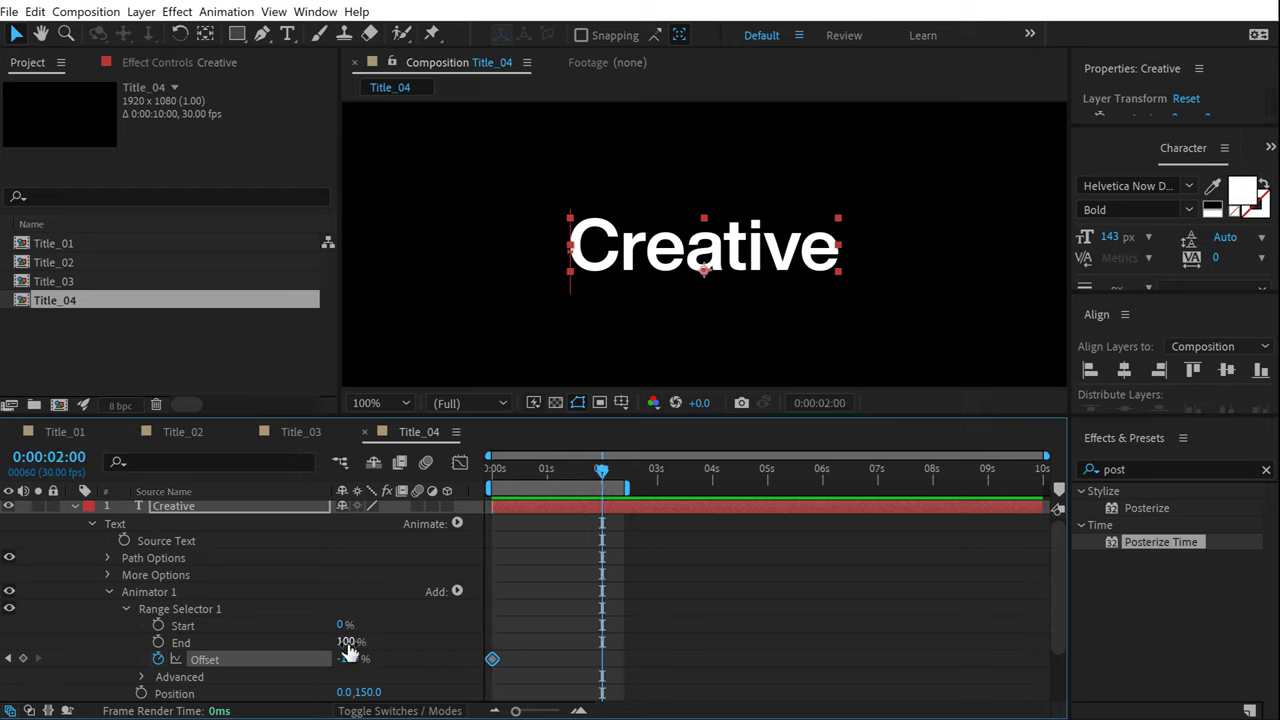
pyautogui.moveTo(350, 658); pyautogui.dragTo(450, 658)
pyautogui.moveTo(588, 484)
pyautogui.mouseDown()
pyautogui.moveTo(505, 483)
pyautogui.moveTo(610, 485)
pyautogui.mouseUp()
# Set the range selector Shape to Ramp Up and Ease Low to 100%, then preview.
pyautogui.scroll(-2, 133, 635)
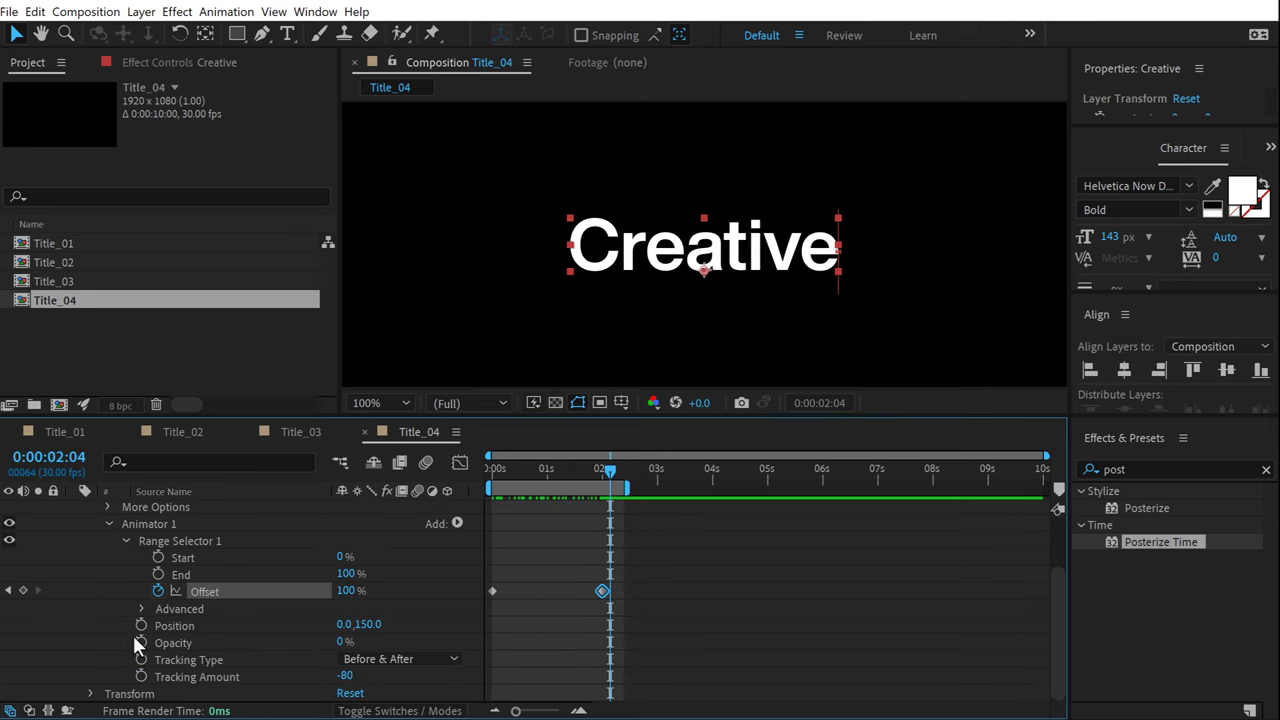
pyautogui.click(141, 607)
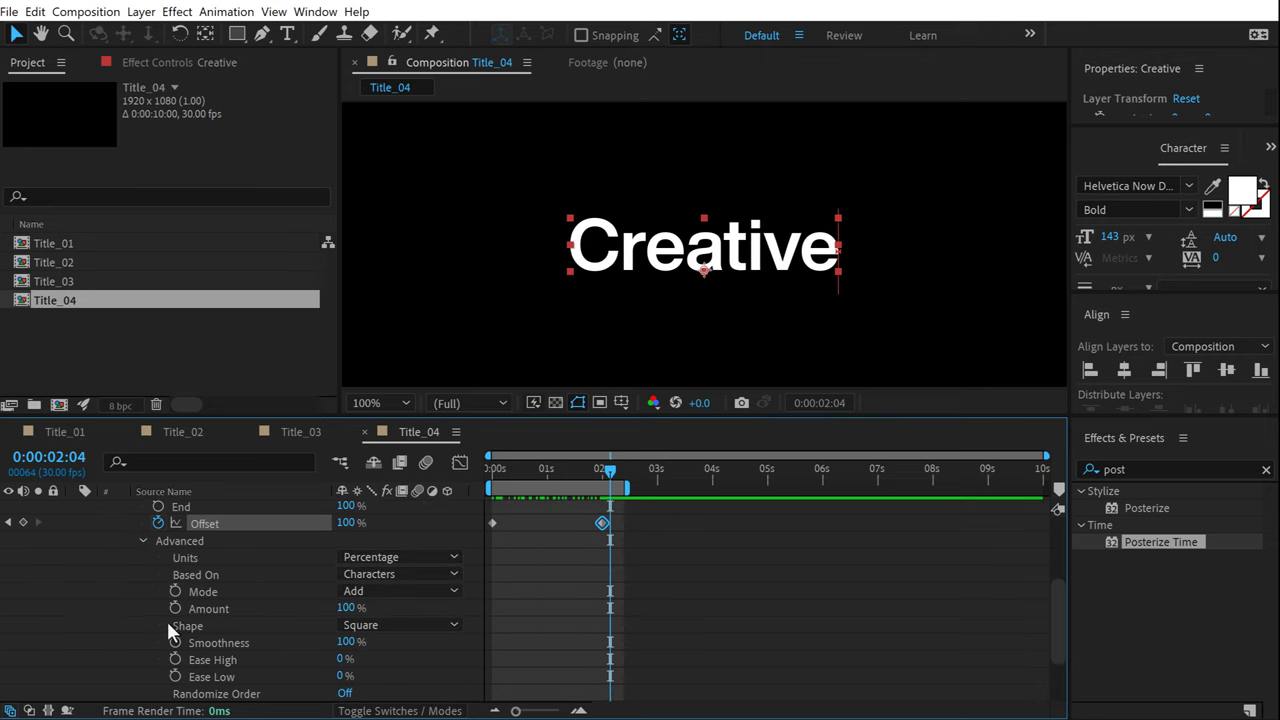
pyautogui.click(373, 628)
pyautogui.click(378, 529)
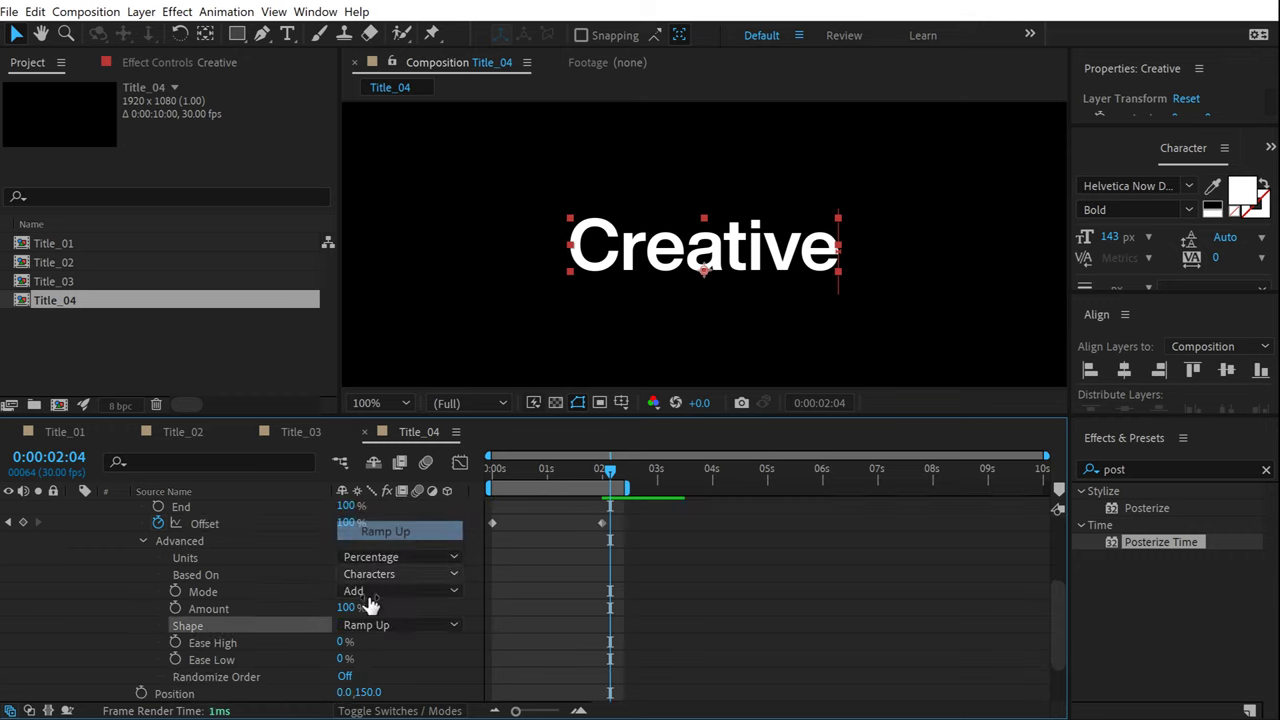
pyautogui.click(324, 663)
pyautogui.moveTo(343, 658); pyautogui.dragTo(398, 658)
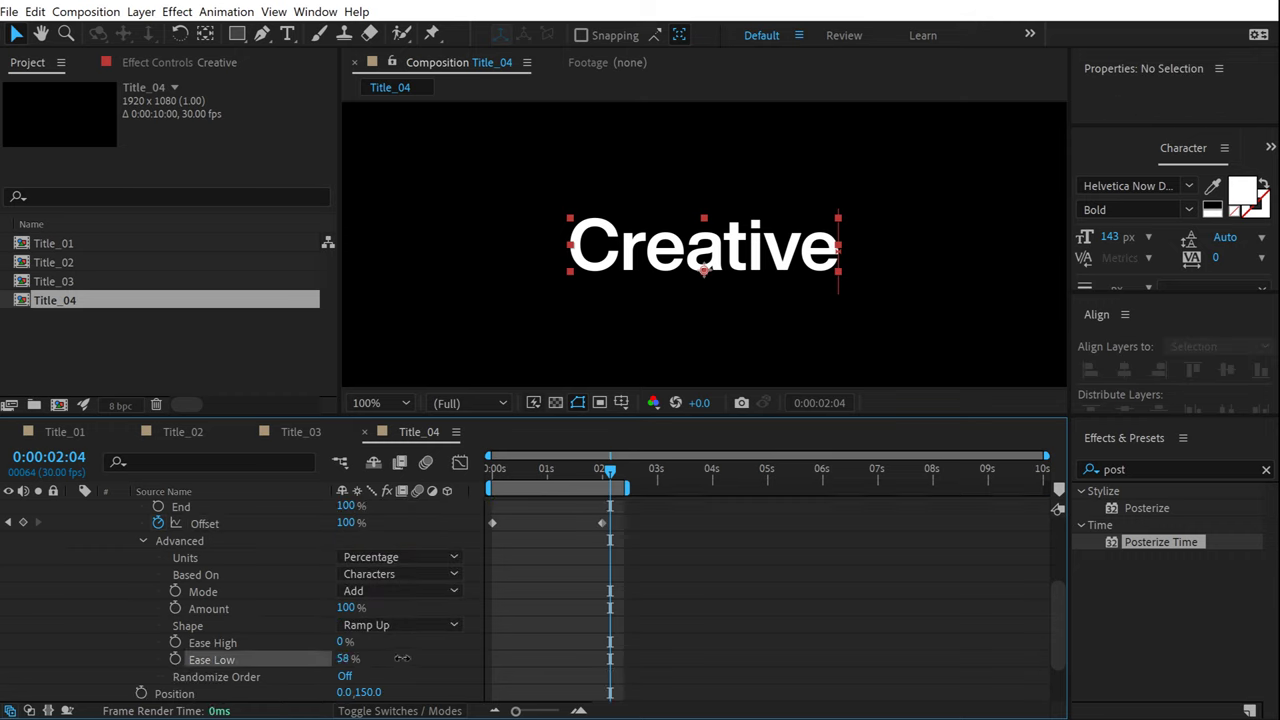
pyautogui.moveTo(514, 476); pyautogui.dragTo(425, 491)
pyautogui.press('space')
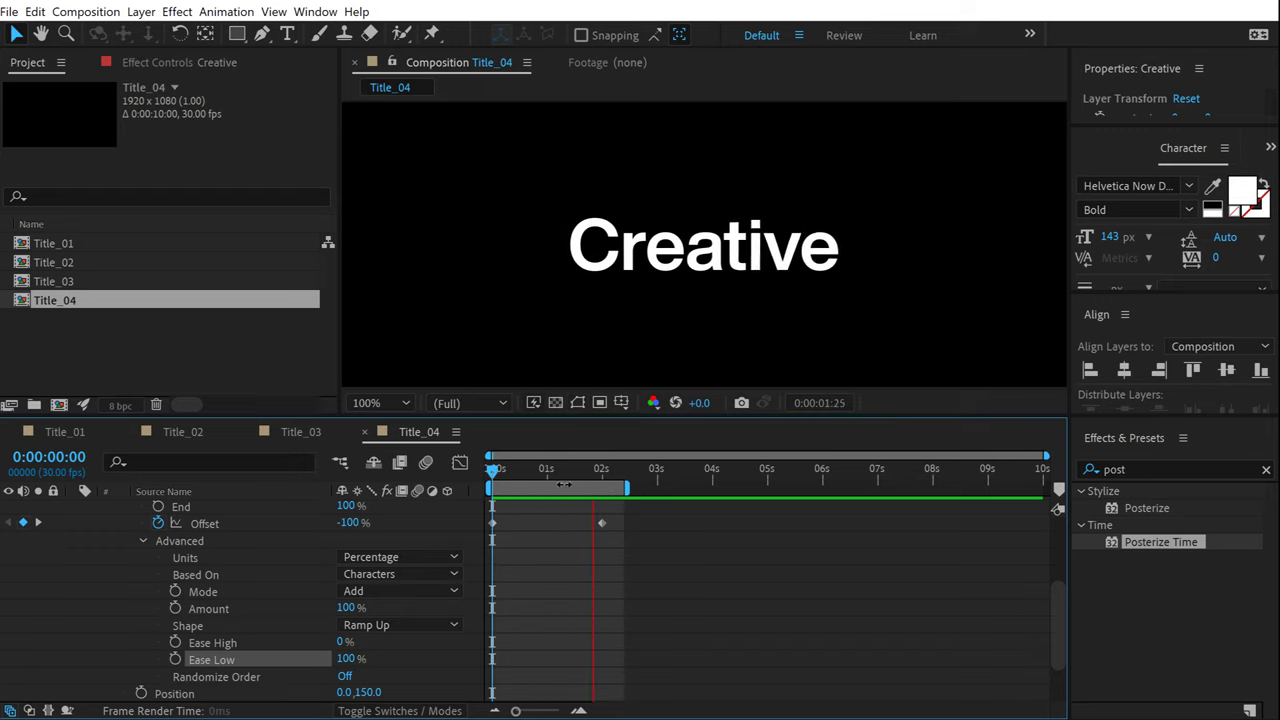
pyautogui.press('space')
pyautogui.press('space')
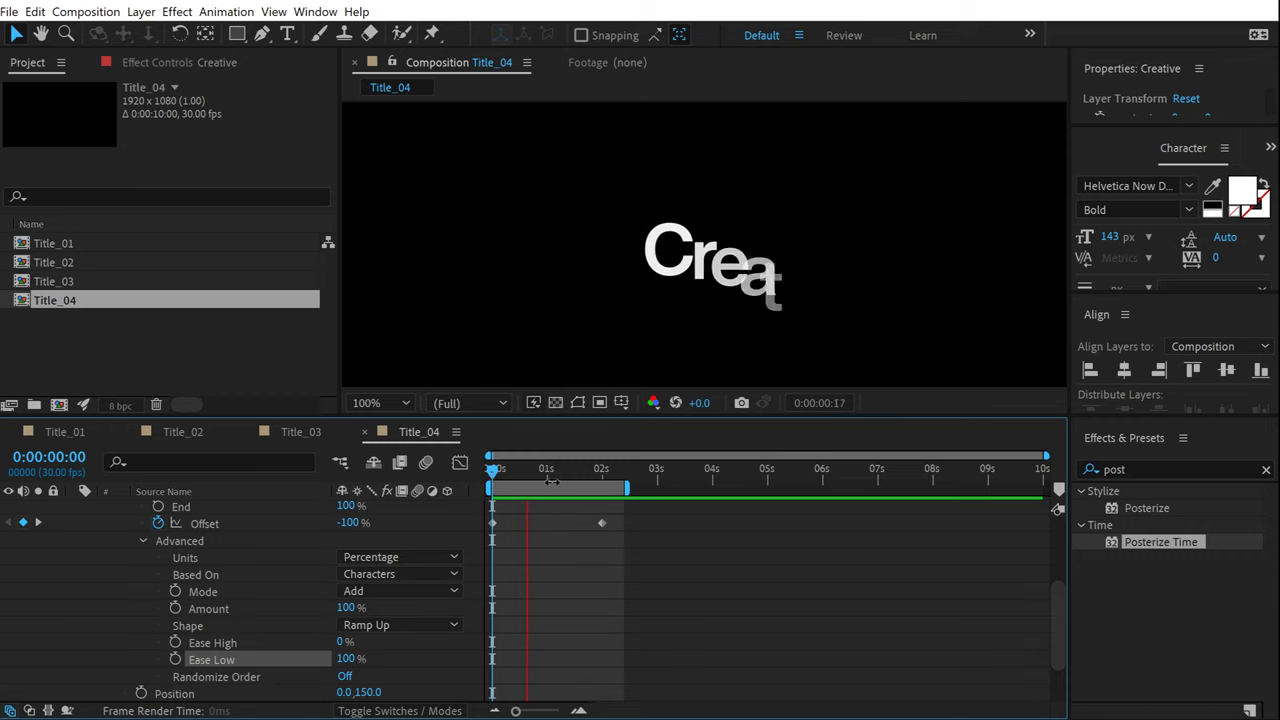
# Move the 100% Offset keyframe to about 1 second and preview the quicker reveal.
pyautogui.click(567, 468)
pyautogui.moveTo(601, 522); pyautogui.dragTo(562, 522)
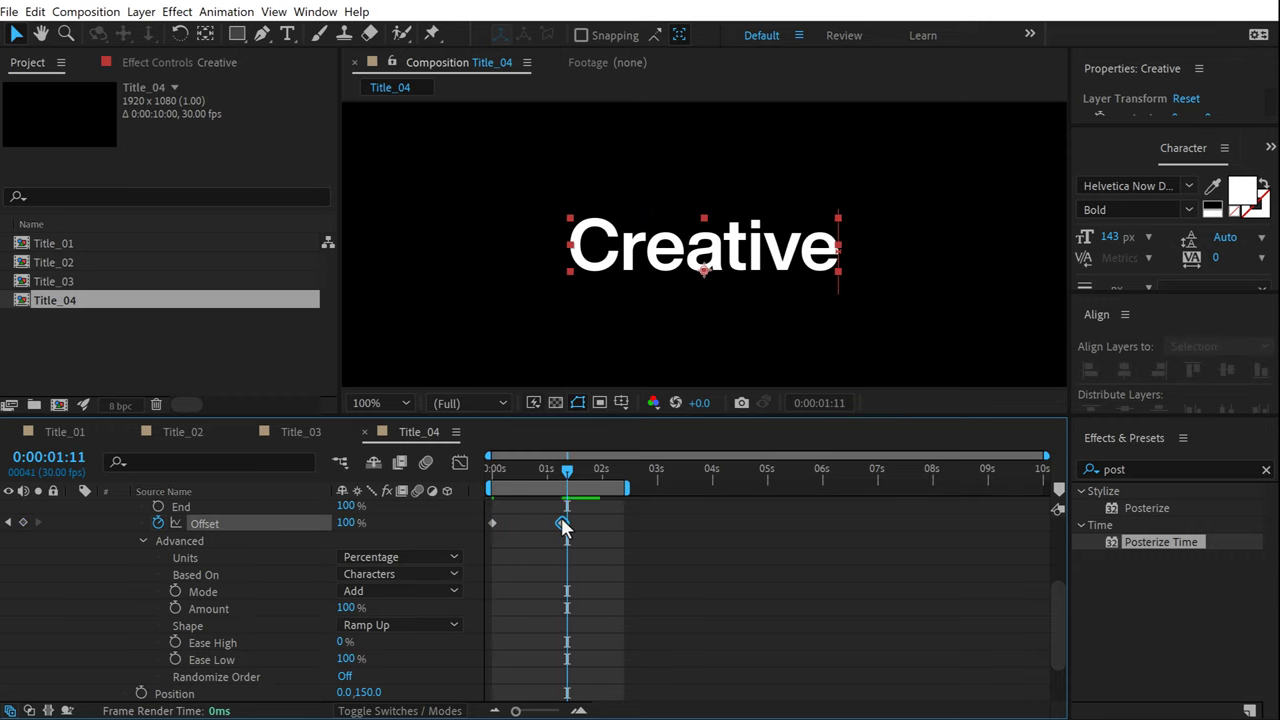
pyautogui.click(509, 470)
pyautogui.press('space')
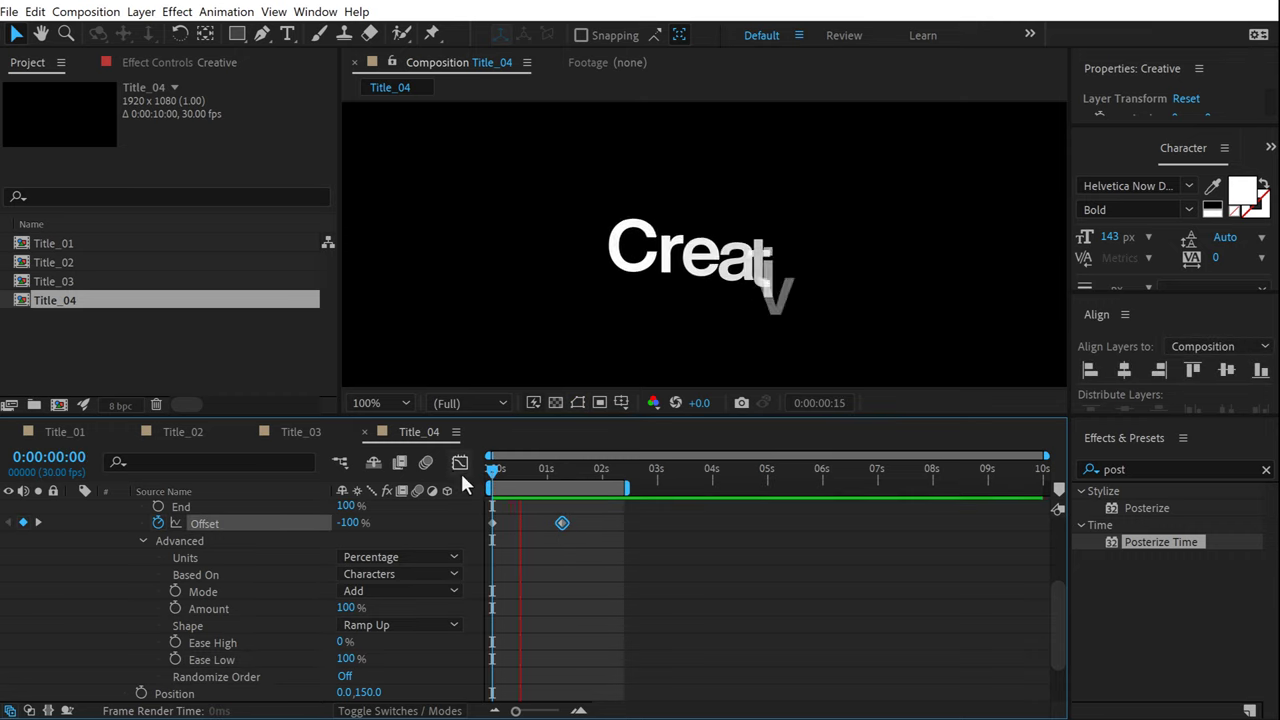
pyautogui.moveTo(561, 523); pyautogui.dragTo(543, 523)
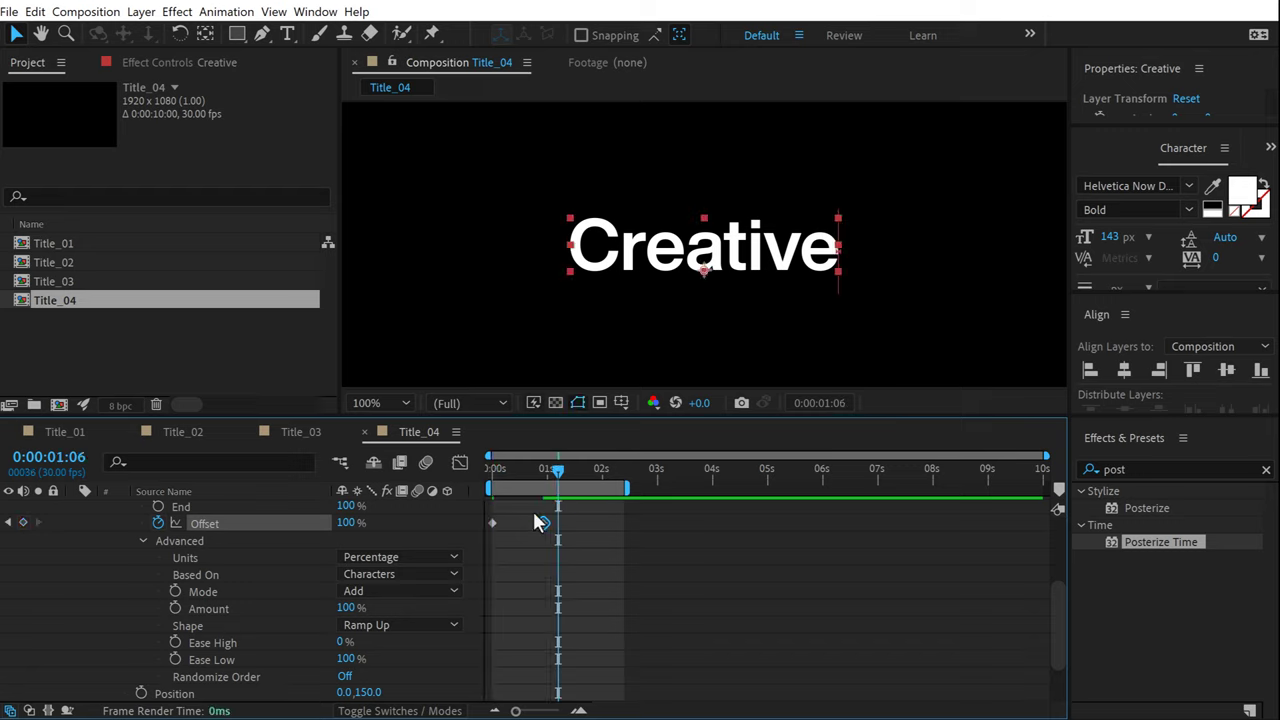
pyautogui.press('space')
pyautogui.moveTo(522, 468)
pyautogui.mouseDown()
pyautogui.moveTo(530, 476)
pyautogui.moveTo(480, 468)
pyautogui.moveTo(511, 469)
pyautogui.mouseUp()
pyautogui.press('space')
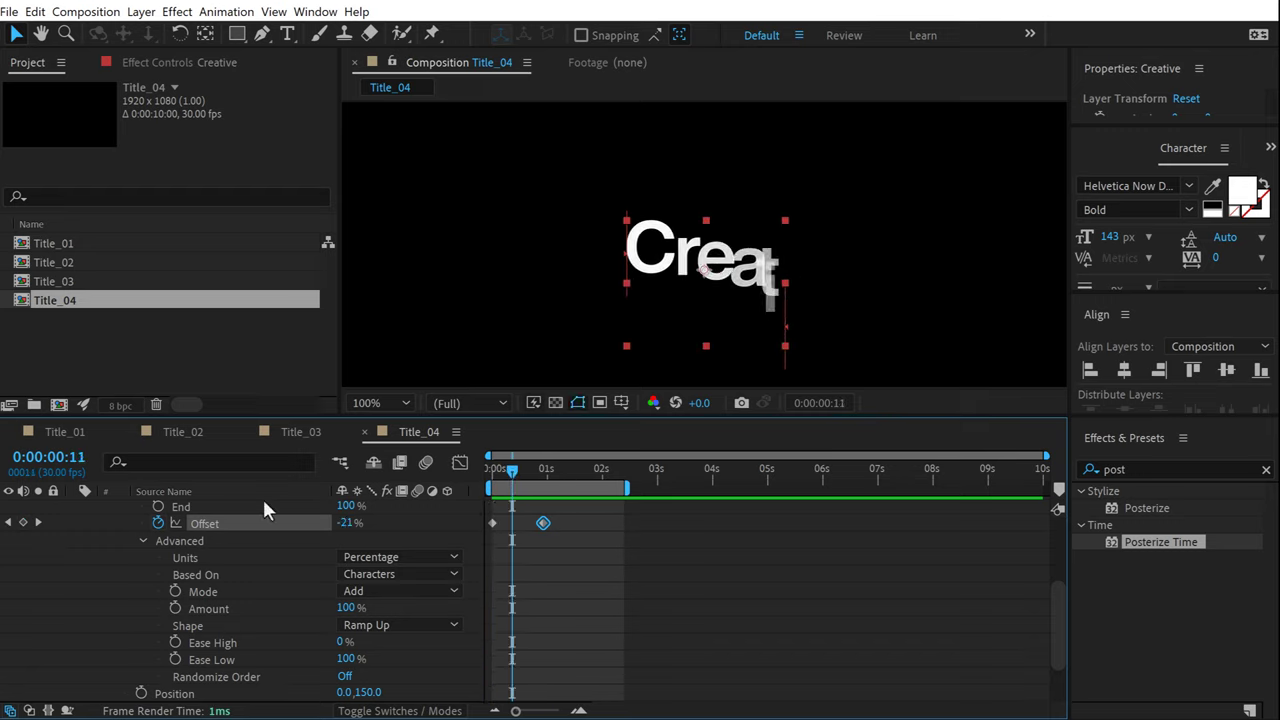
# Draw a rectangular mask around the Creative text.
pyautogui.scroll(1, 118, 522)
pyautogui.scroll(3, 118, 522)
pyautogui.click(167, 507)
pyautogui.click(236, 35)
pyautogui.moveTo(478, 164); pyautogui.dragTo(980, 293)
pyautogui.click(600, 578)
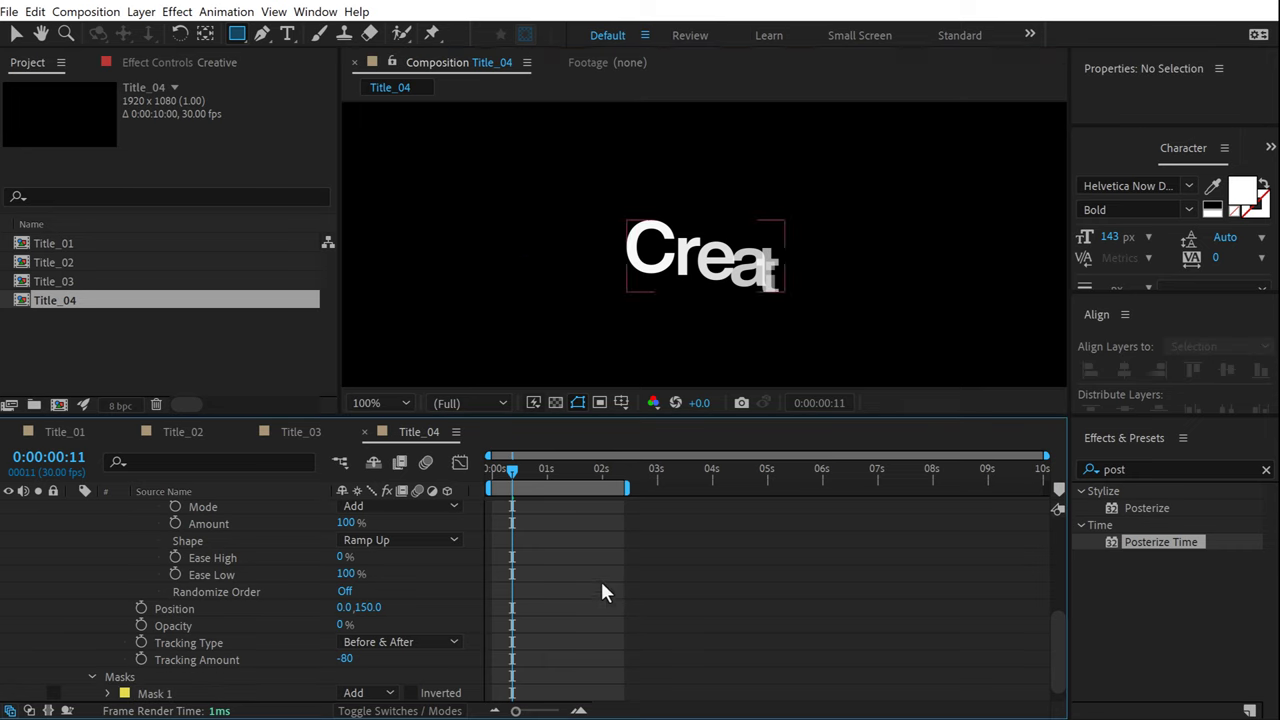
# Collapse the Creative layer to a single timeline row and select it.
pyautogui.moveTo(507, 465)
pyautogui.mouseDown()
pyautogui.moveTo(495, 465)
pyautogui.moveTo(551, 466)
pyautogui.moveTo(483, 467)
pyautogui.moveTo(552, 467)
pyautogui.moveTo(491, 479)
pyautogui.moveTo(551, 483)
pyautogui.moveTo(499, 483)
pyautogui.moveTo(537, 481)
pyautogui.moveTo(501, 479)
pyautogui.moveTo(515, 479)
pyautogui.mouseUp()
pyautogui.moveTo(547, 477); pyautogui.dragTo(560, 477)
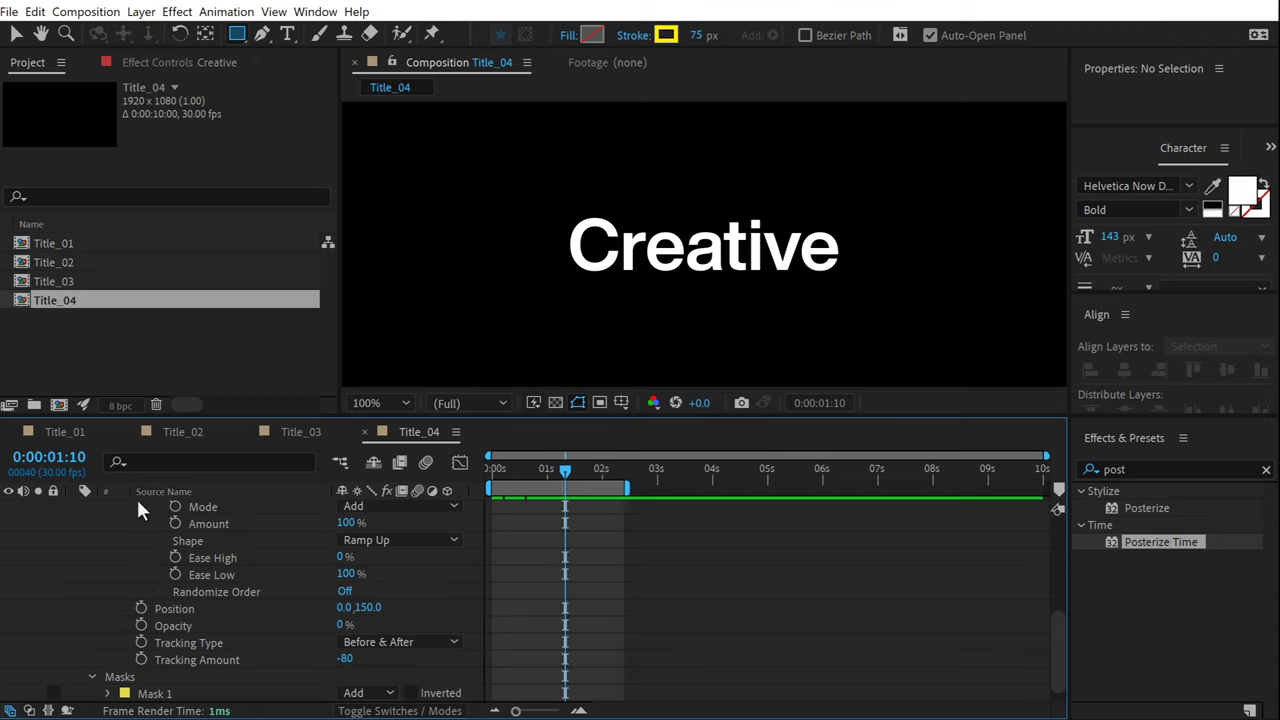
pyautogui.scroll(5, 100, 526)
pyautogui.click(74, 526)
pyautogui.click(74, 510)
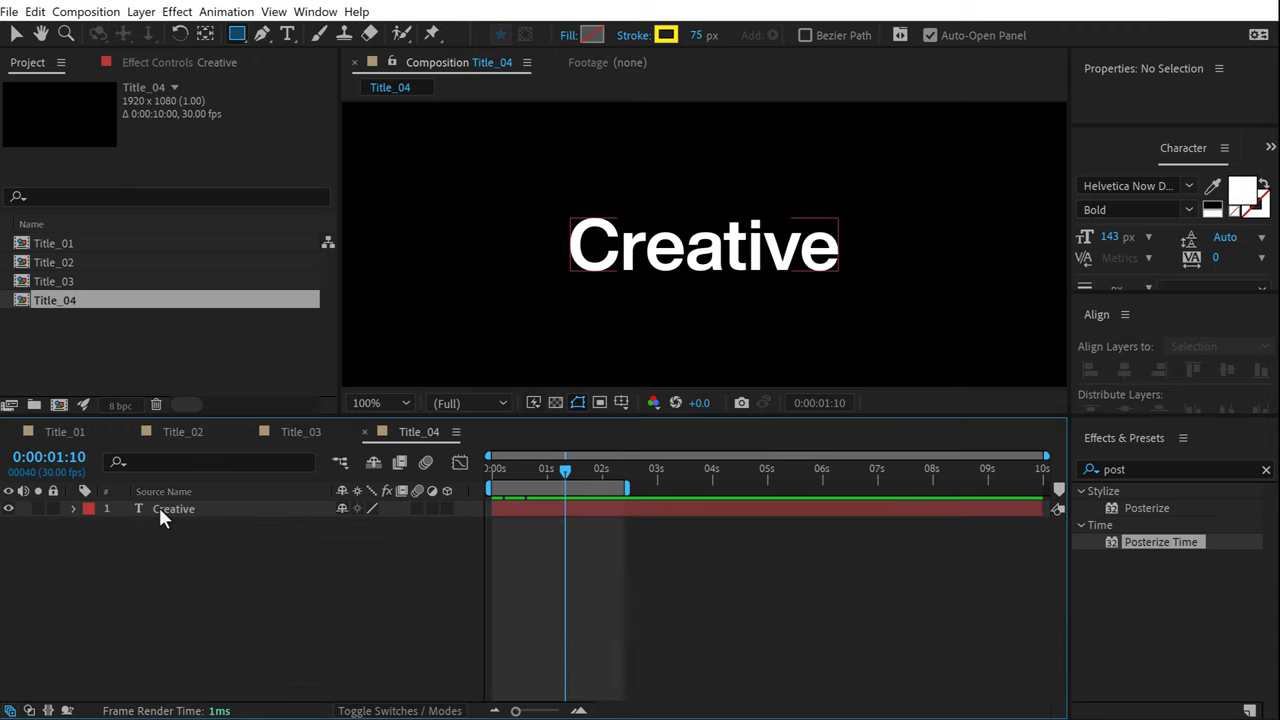
pyautogui.click(158, 508)
# Duplicate Creative as Creative 2, starting a few frames later, placed beneath Creative.
pyautogui.hotkey('ctrl', 'd')
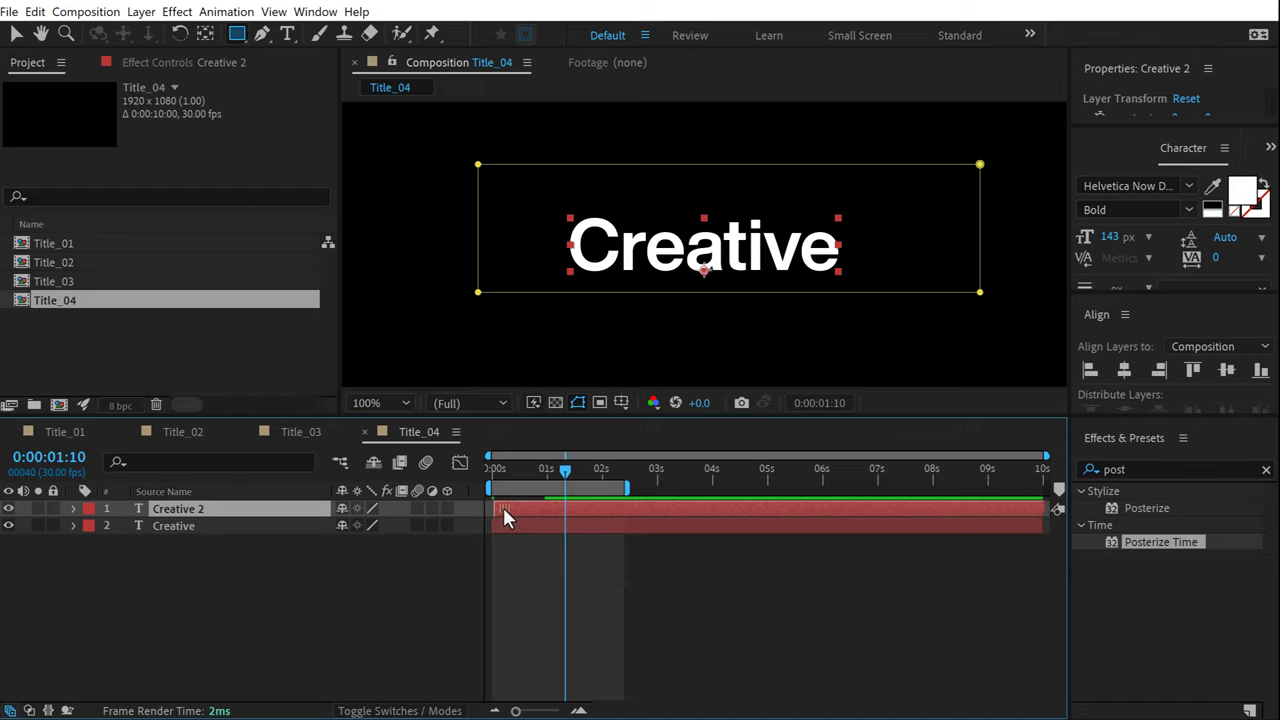
pyautogui.moveTo(503, 510); pyautogui.dragTo(506, 507)
pyautogui.moveTo(195, 572); pyautogui.dragTo(192, 566)
# Make the top Creative layer outline-only and preview the echo animation.
pyautogui.click(183, 510)
pyautogui.click(1264, 187)
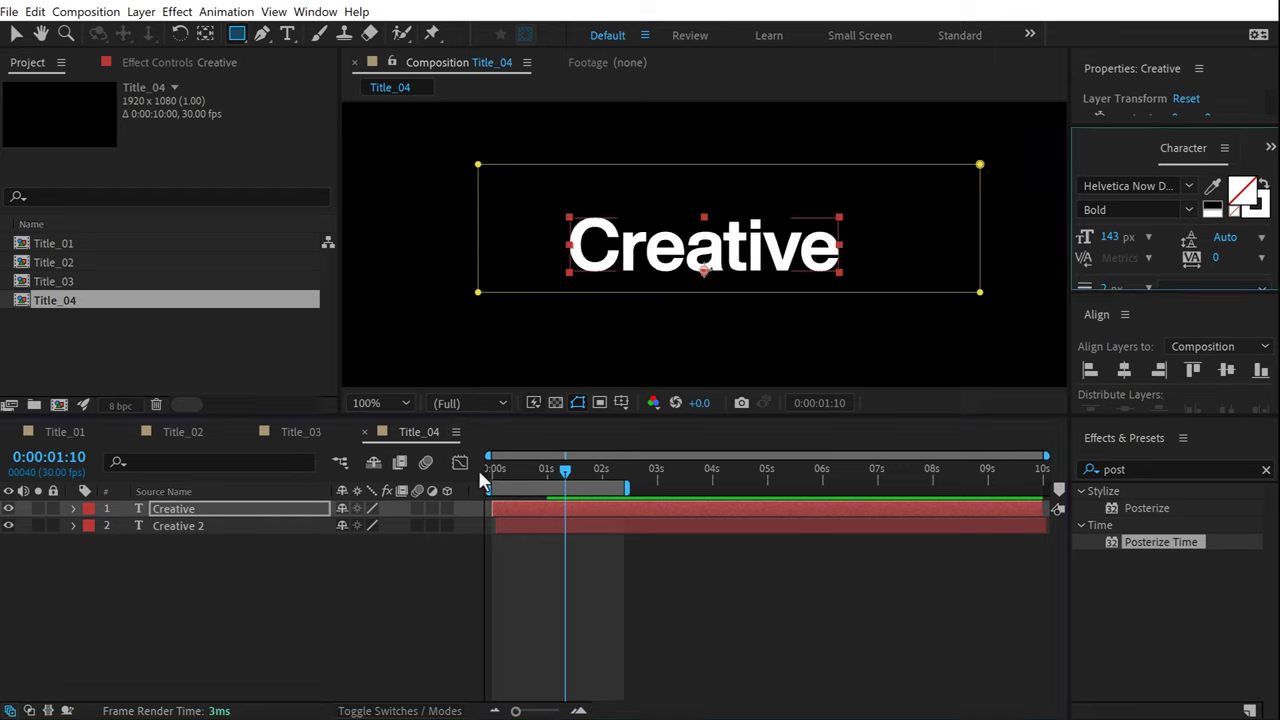
pyautogui.click(490, 470)
pyautogui.click(280, 652)
pyautogui.press('space')
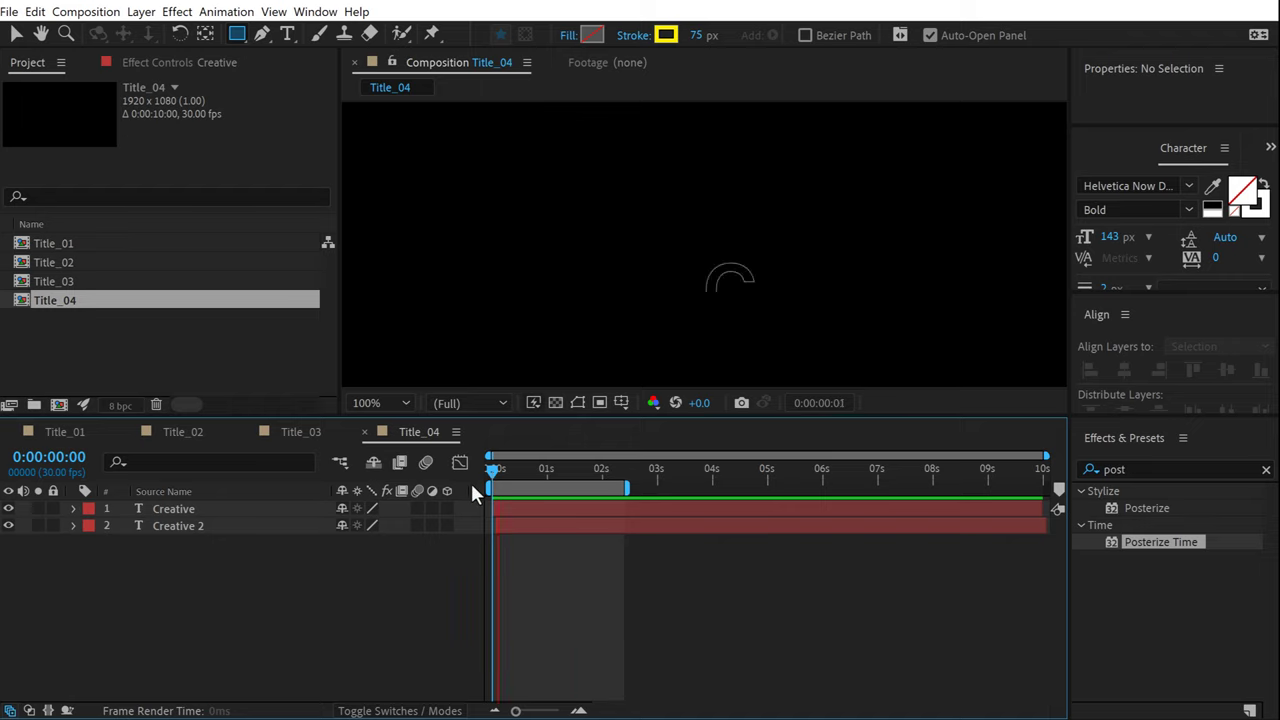
pyautogui.click(580, 472)
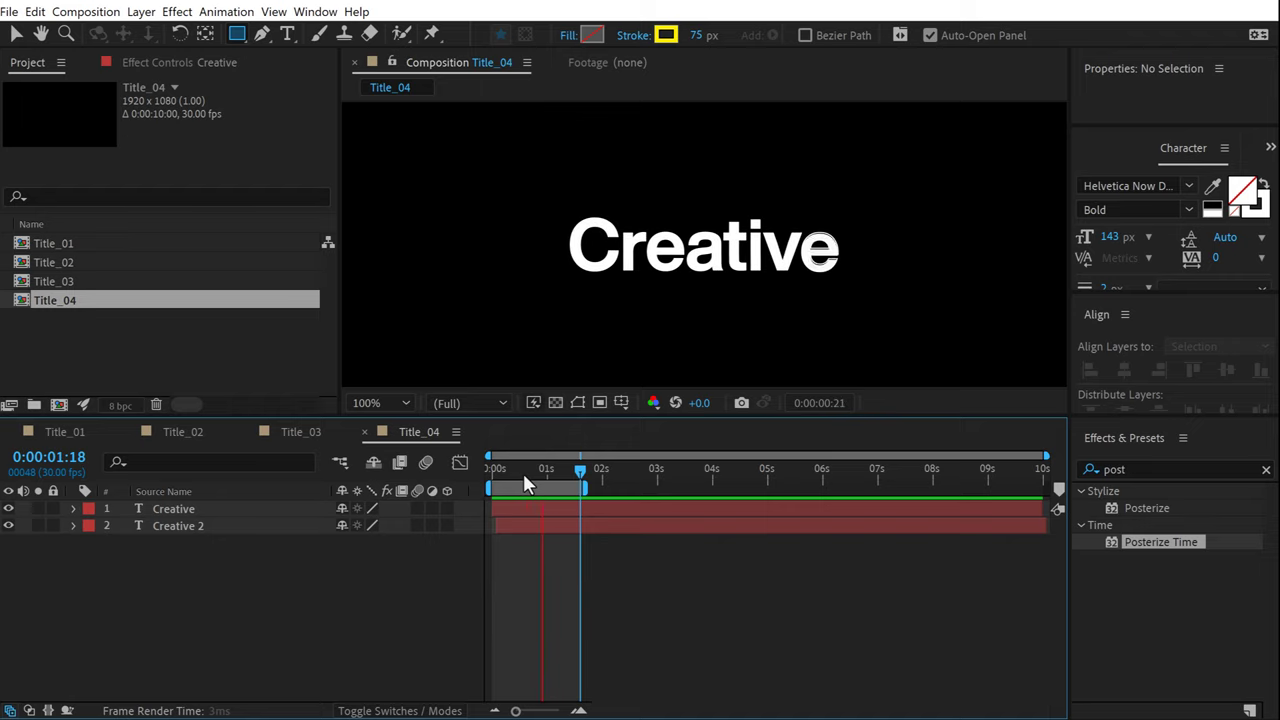
# Duplicate Title_04 as Title_05 and open it.
pyautogui.click(520, 464)
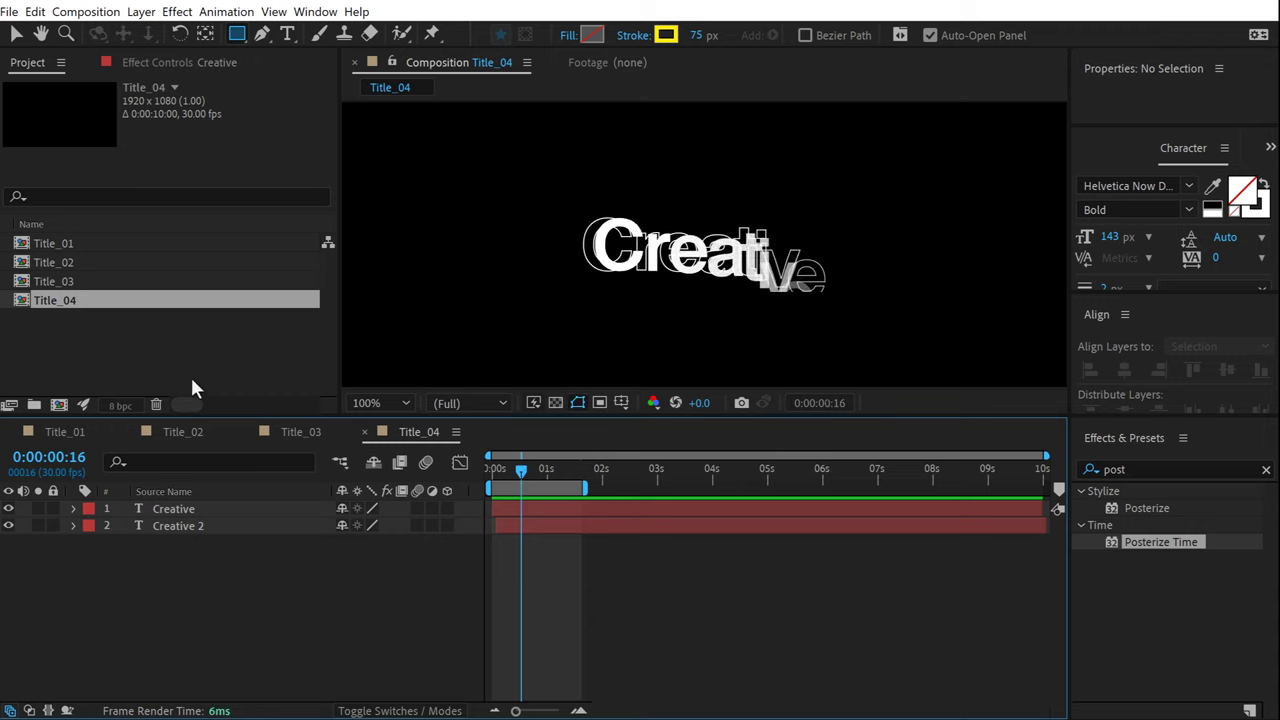
pyautogui.click(200, 376)
pyautogui.click(67, 299)
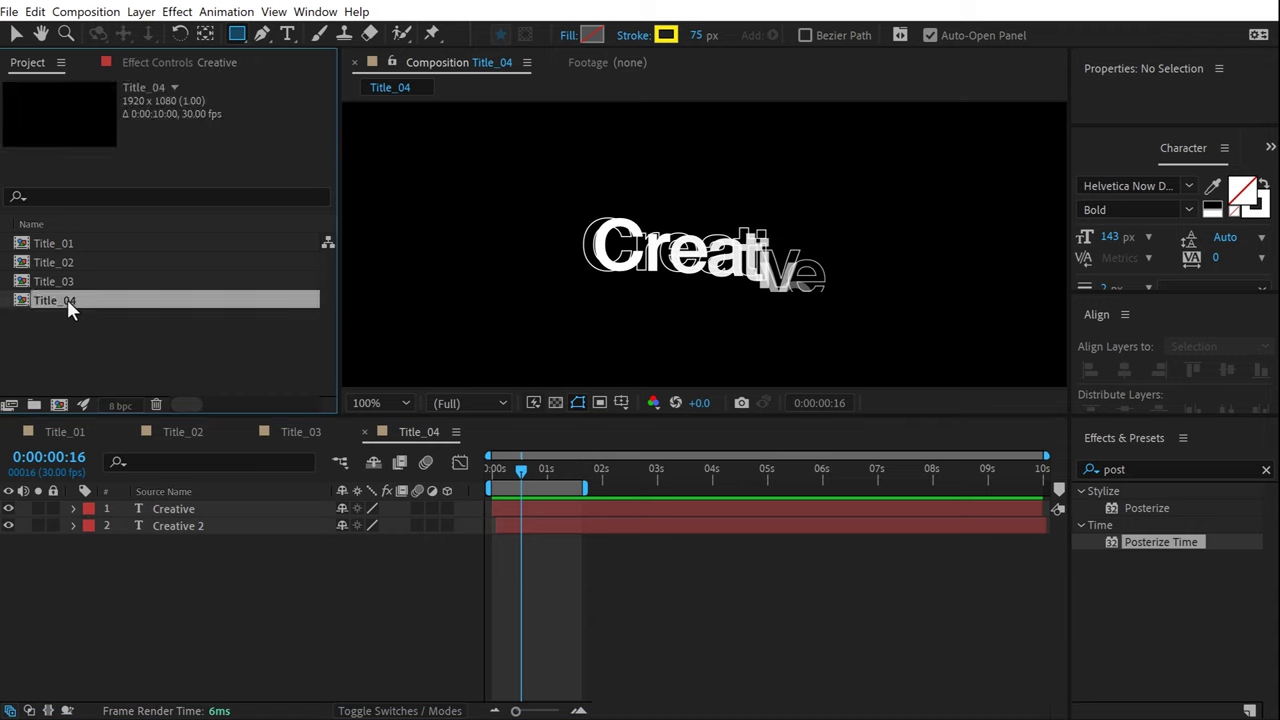
pyautogui.hotkey('ctrl', 'd')
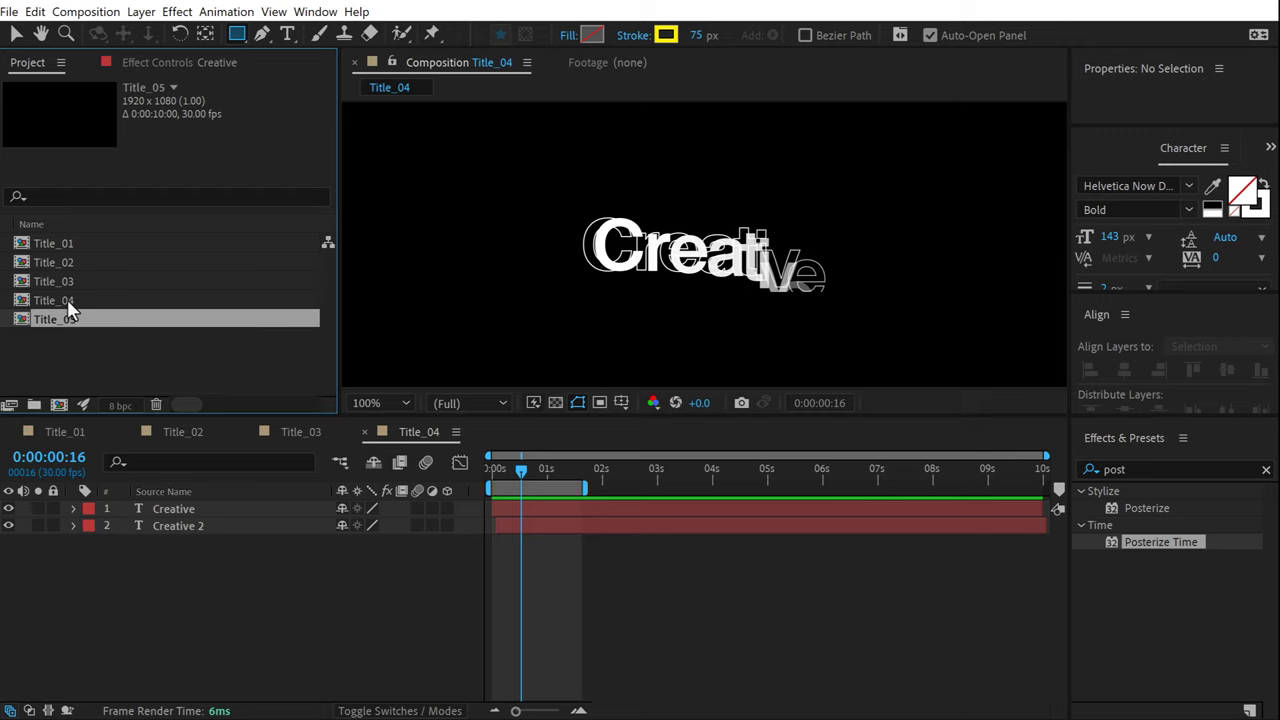
pyautogui.click(62, 363)
pyautogui.doubleClick(63, 314)
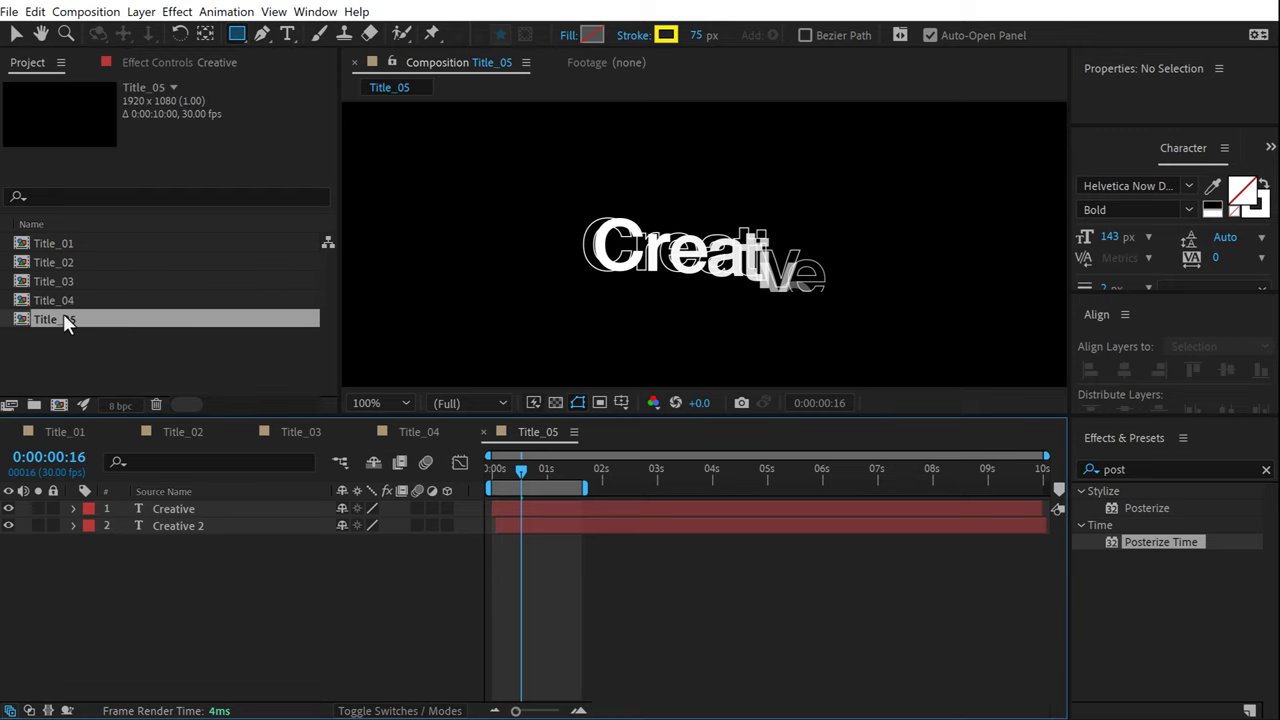
# Delete both Creative text layers from Title_05.
pyautogui.moveTo(176, 545); pyautogui.dragTo(206, 506)
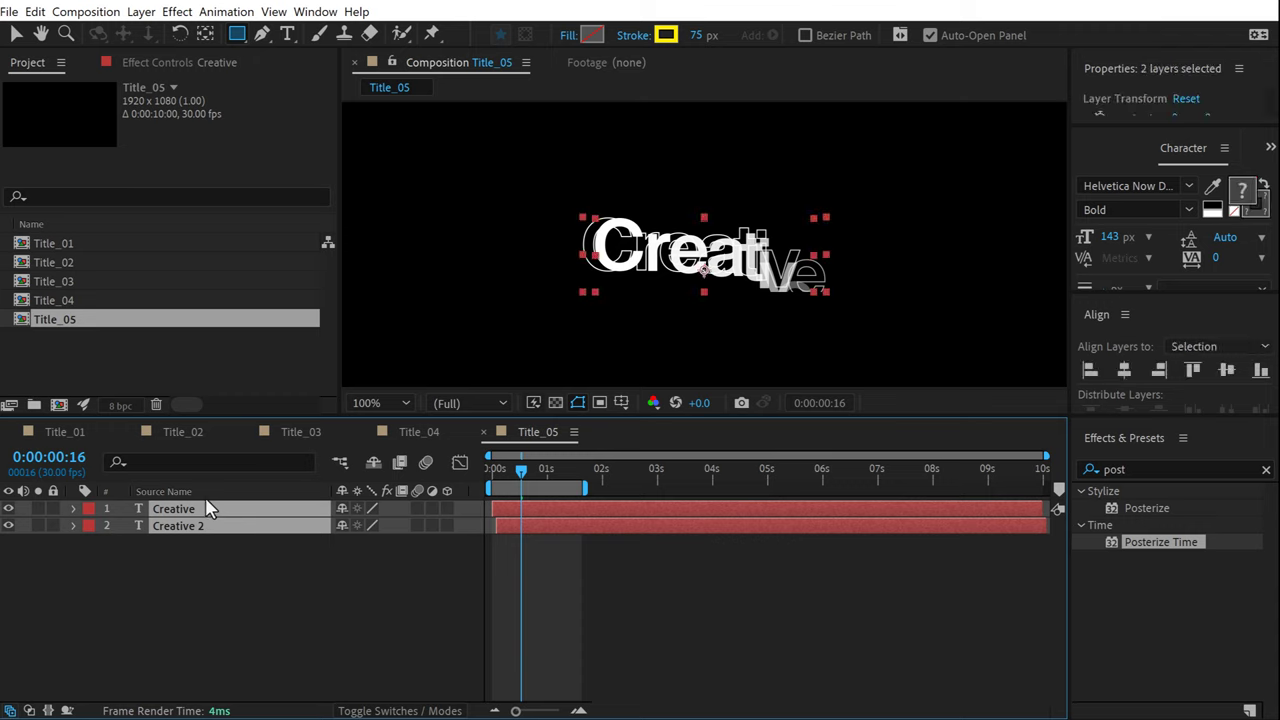
pyautogui.press('Delete')
pyautogui.click(287, 34)
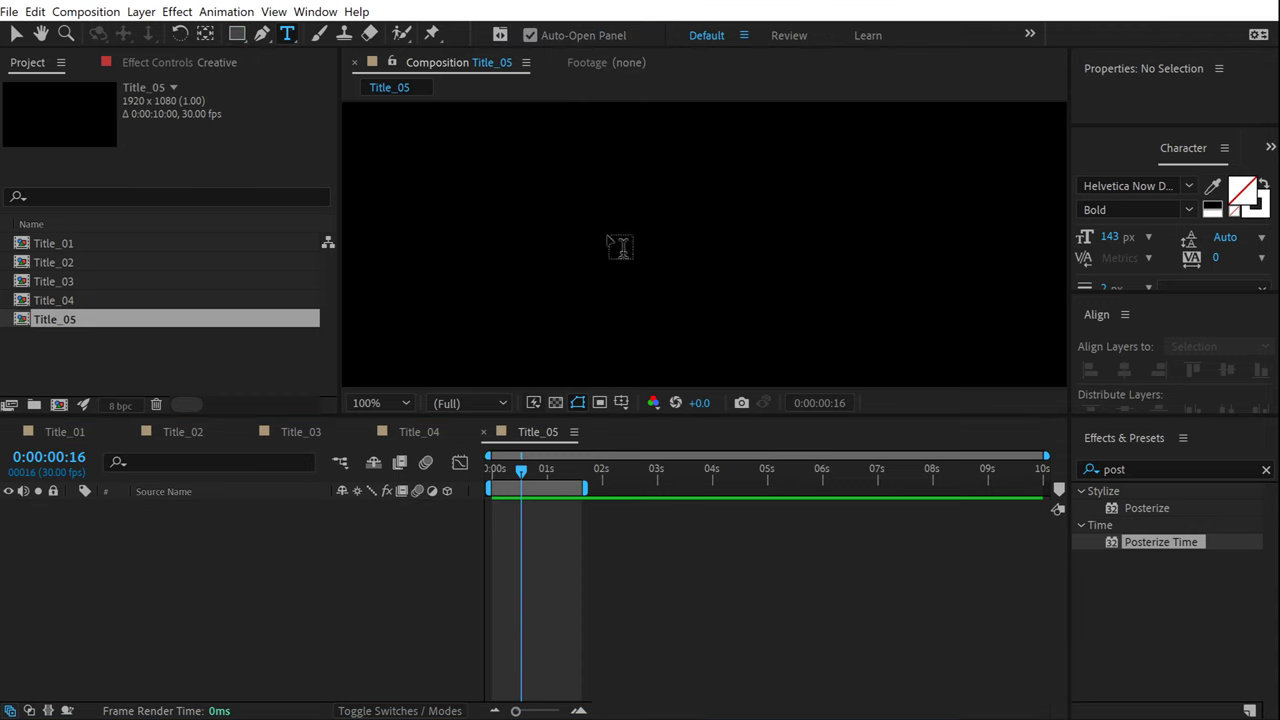
pyautogui.click(610, 250)
# Type 'Waves' as solid white text in the Extra Bold weight.
pyautogui.write('Waves')
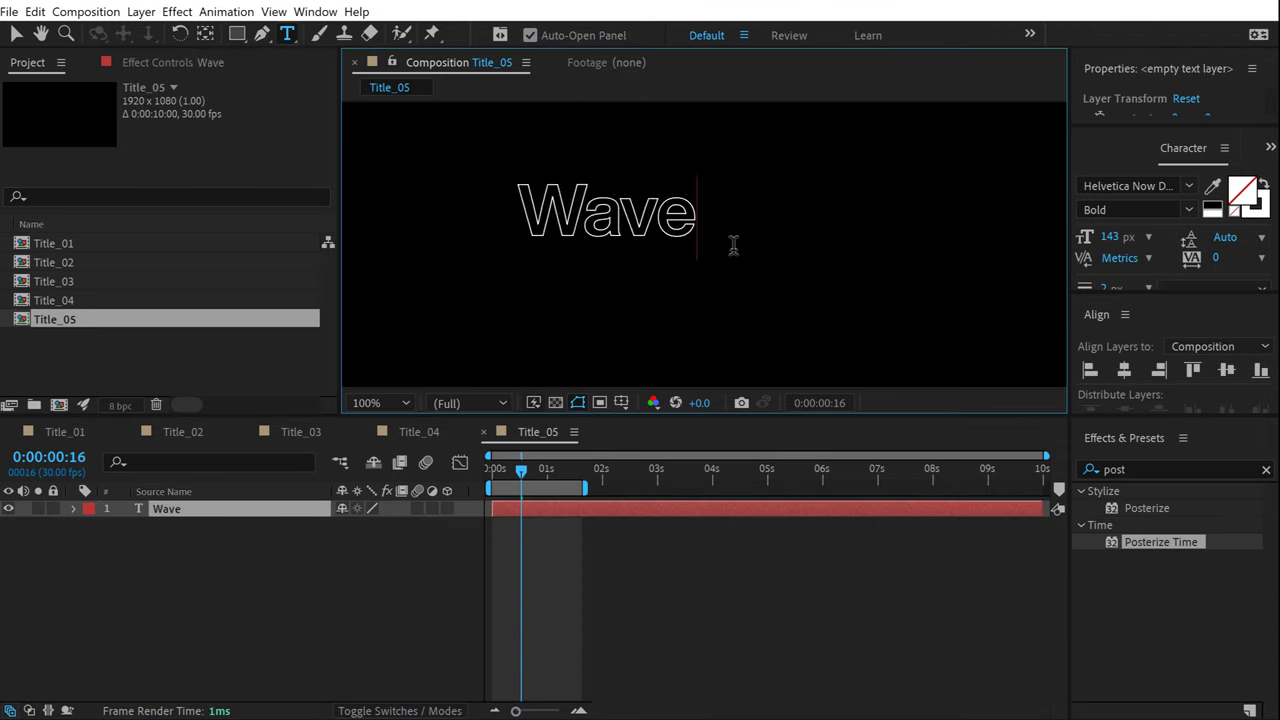
pyautogui.click(16, 35)
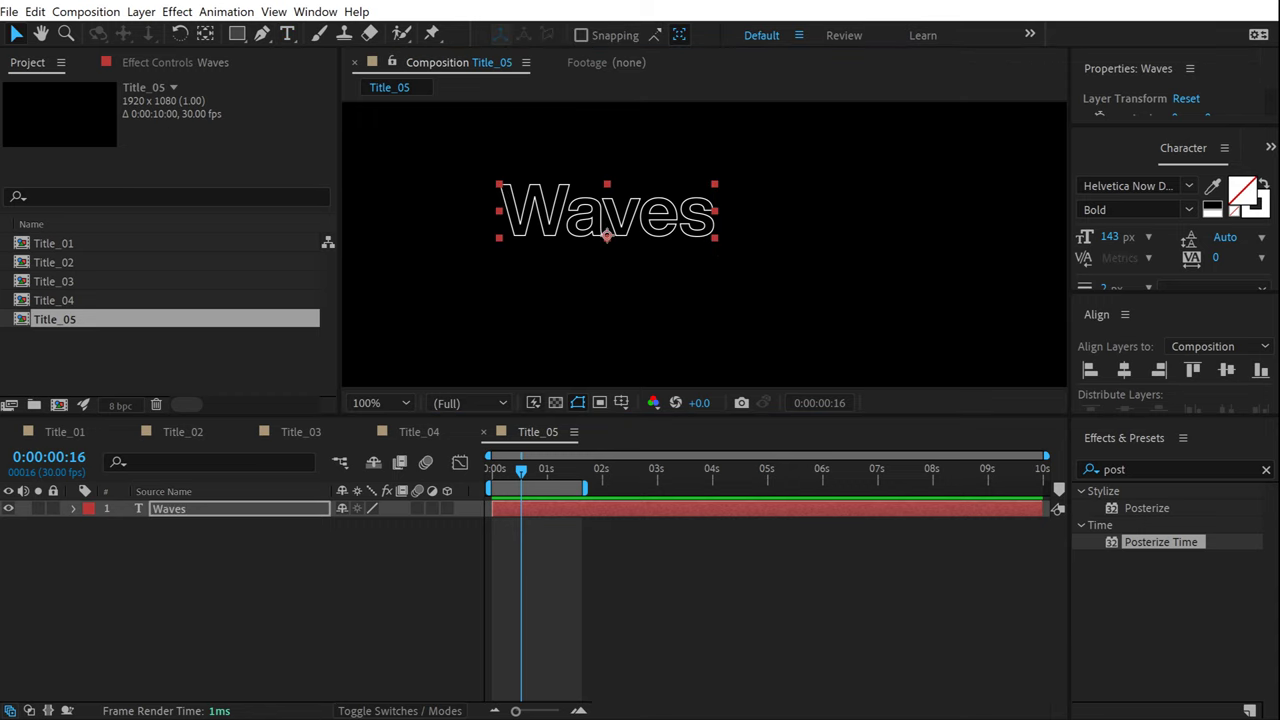
pyautogui.click(1263, 187)
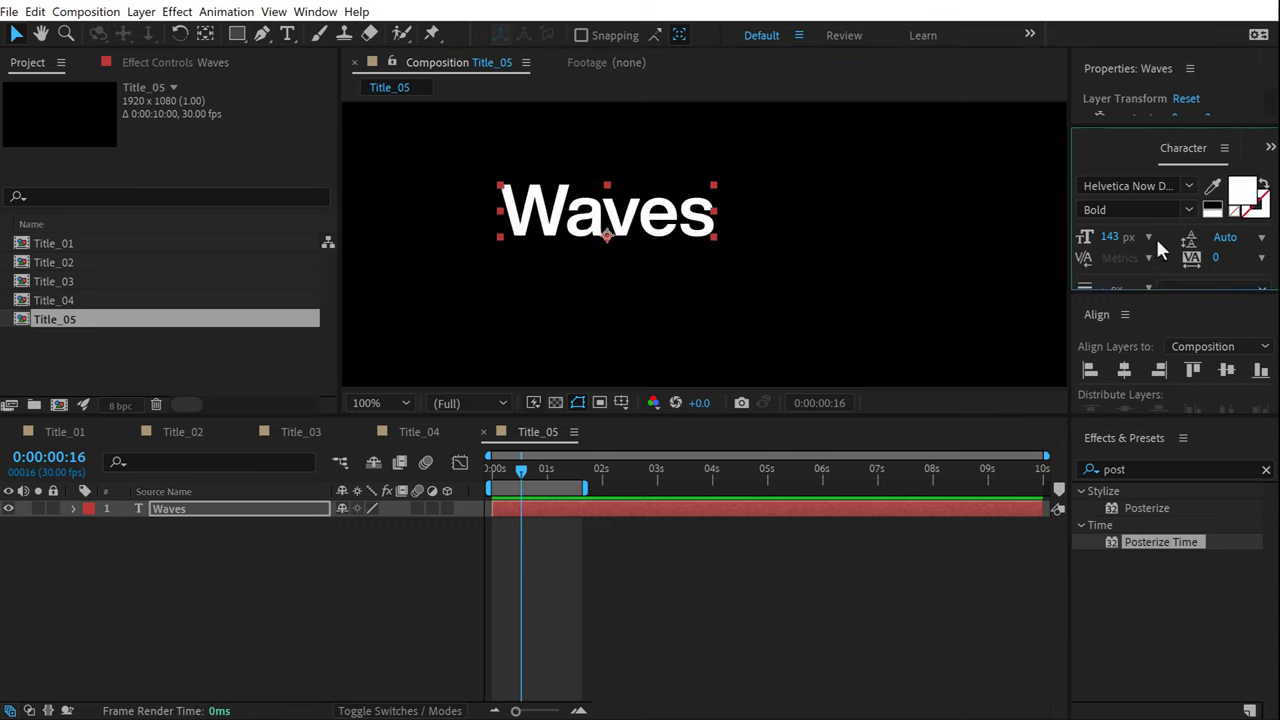
pyautogui.click(1189, 210)
pyautogui.click(1117, 539)
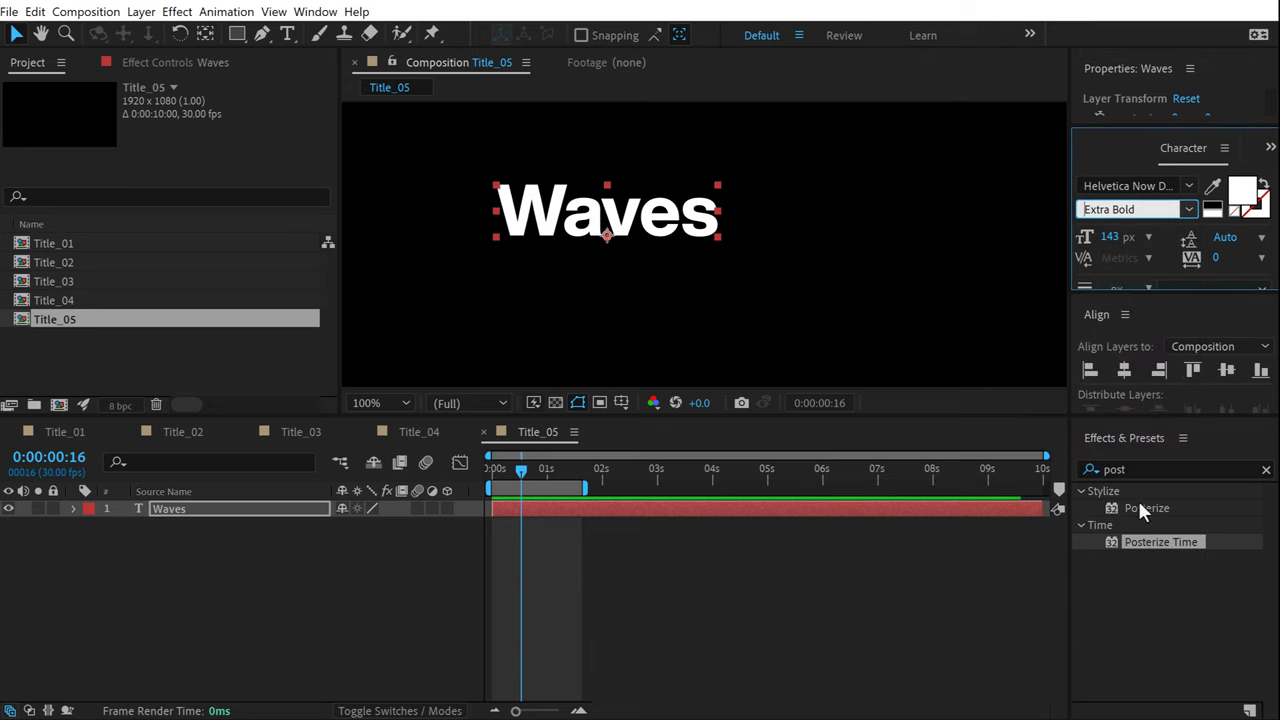
# Make the title All Caps and centre WAVES horizontally and vertically in the comp.
pyautogui.moveTo(1129, 288); pyautogui.dragTo(1149, 340)
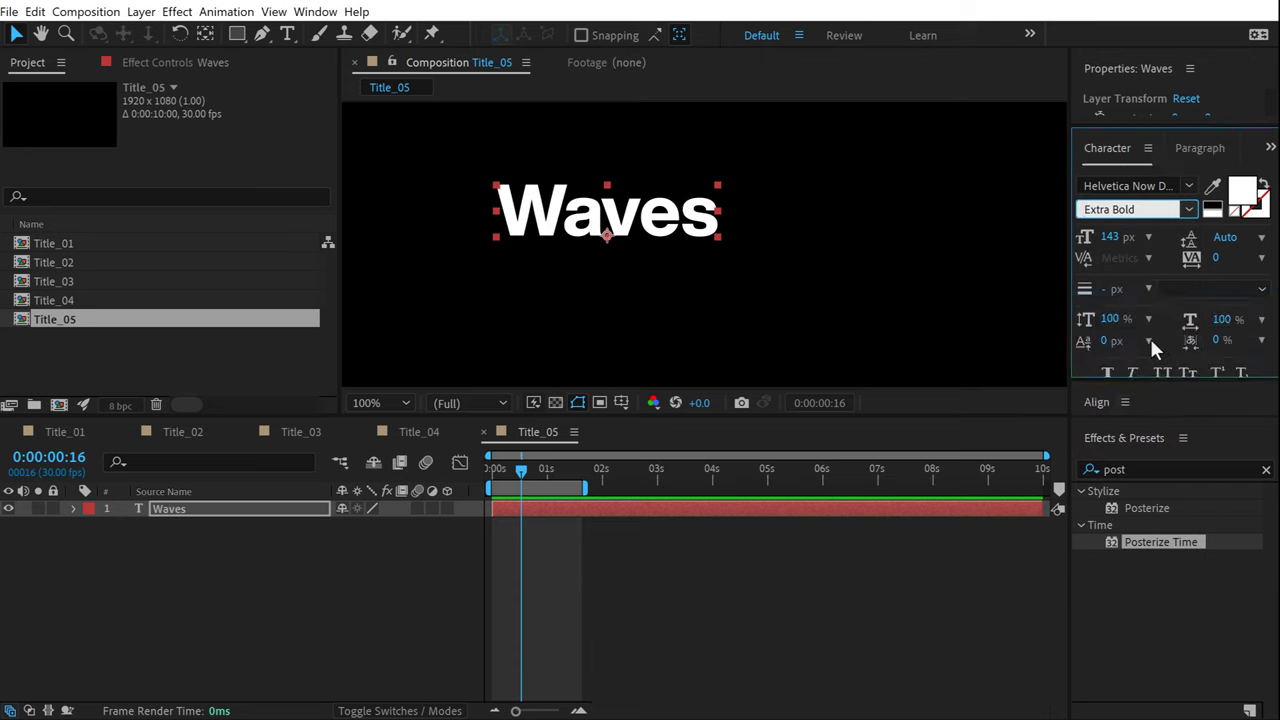
pyautogui.click(1146, 371)
pyautogui.moveTo(1146, 385); pyautogui.dragTo(1122, 294)
pyautogui.click(1124, 347)
pyautogui.click(1227, 347)
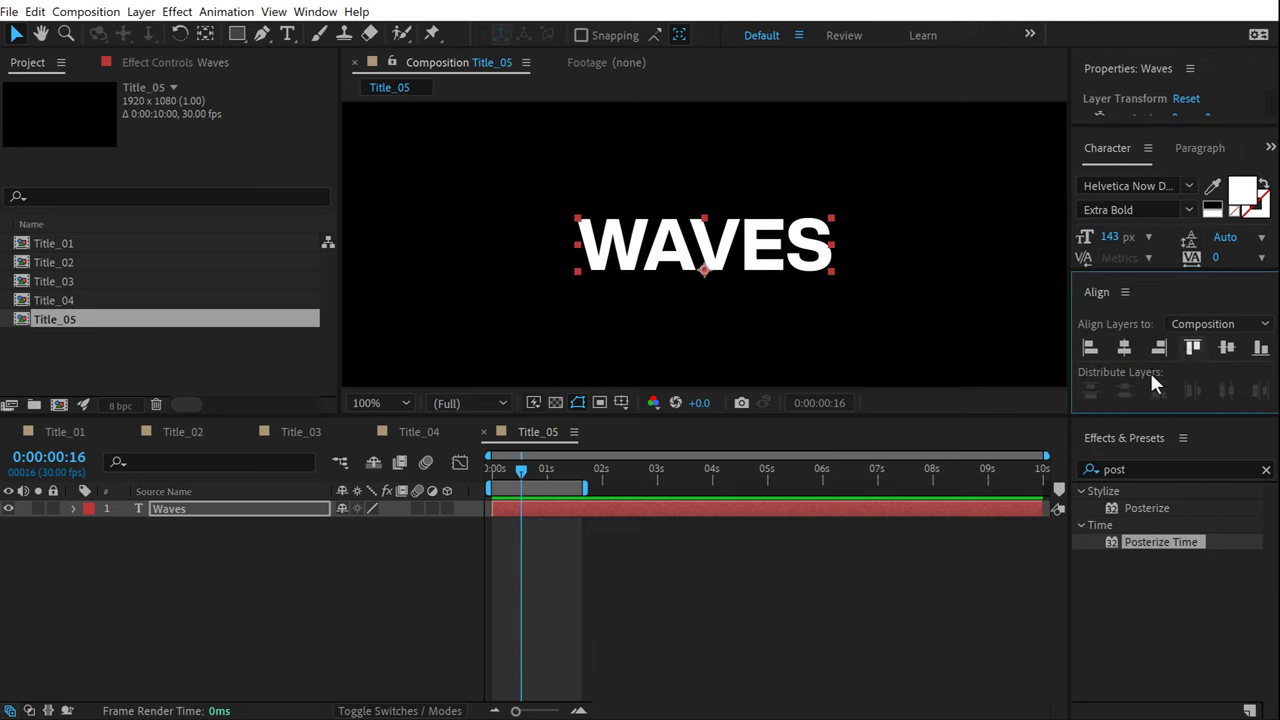
pyautogui.click(419, 530)
pyautogui.click(628, 270)
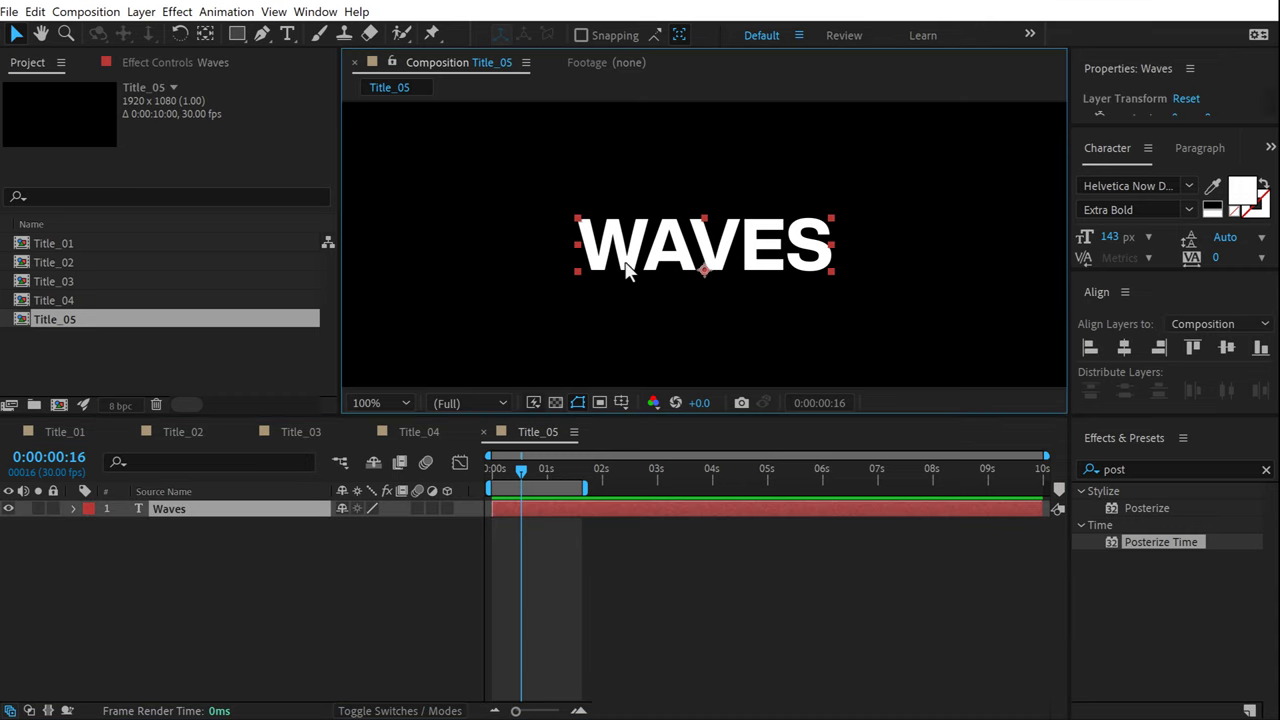
pyautogui.click(1143, 469)
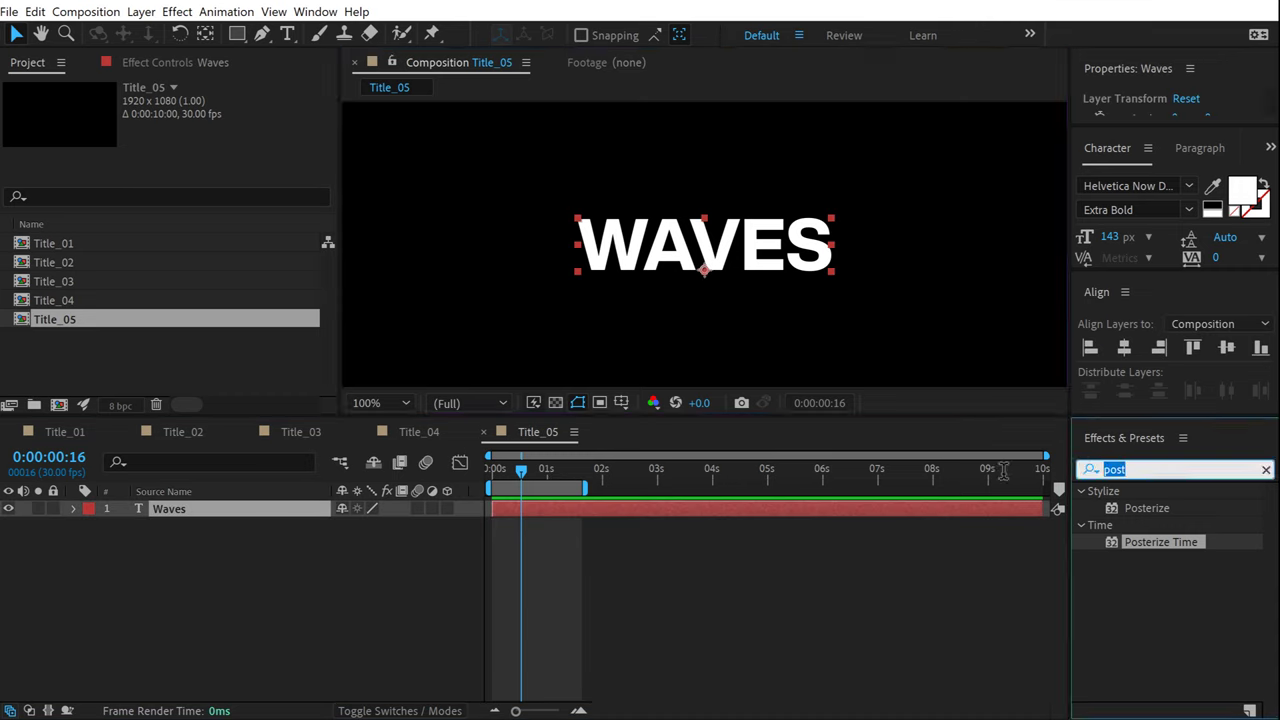
# Apply Wave Warp to WAVES with the Sawtooth wave type.
pyautogui.press('BackSpace')
pyautogui.write('wave')
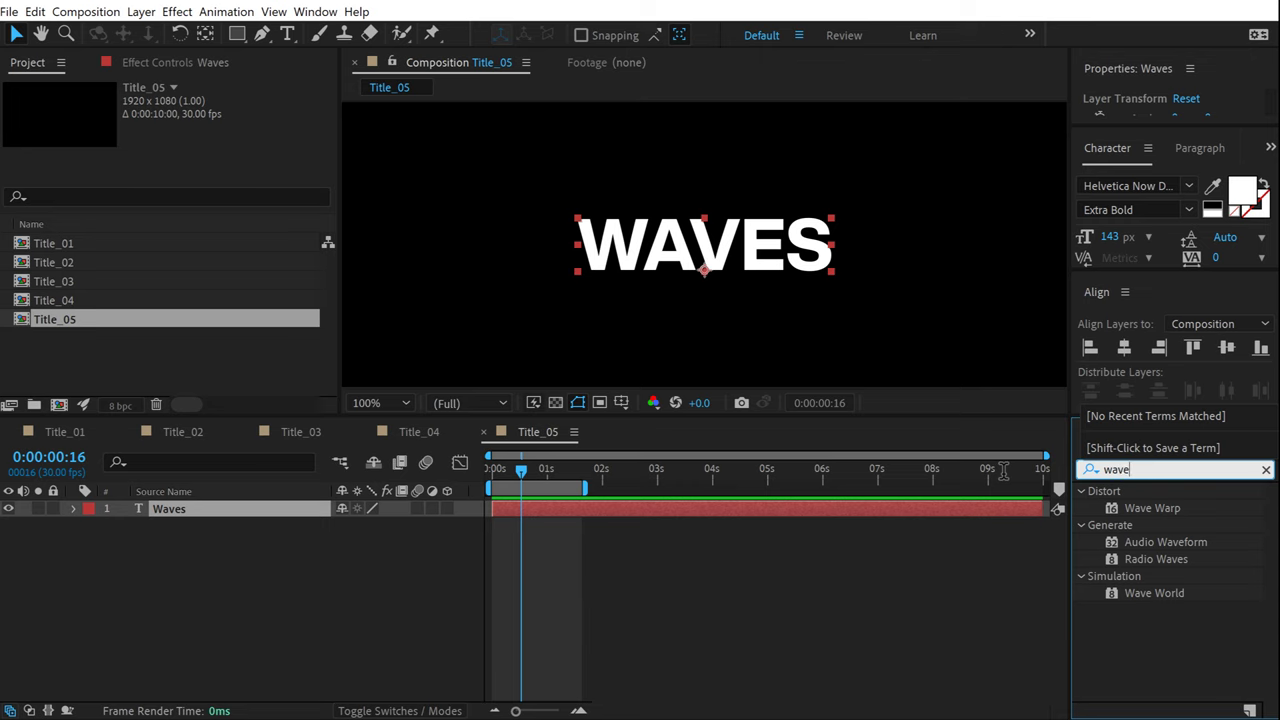
pyautogui.doubleClick(1150, 508)
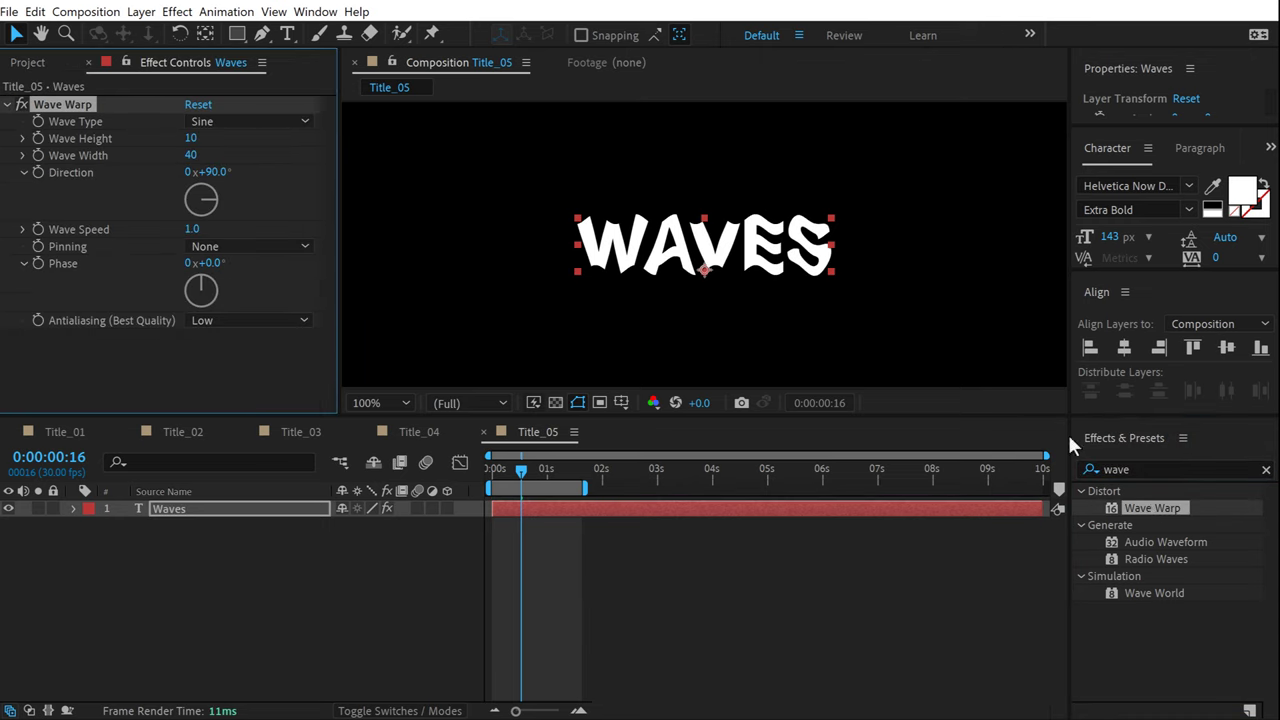
pyautogui.click(245, 122)
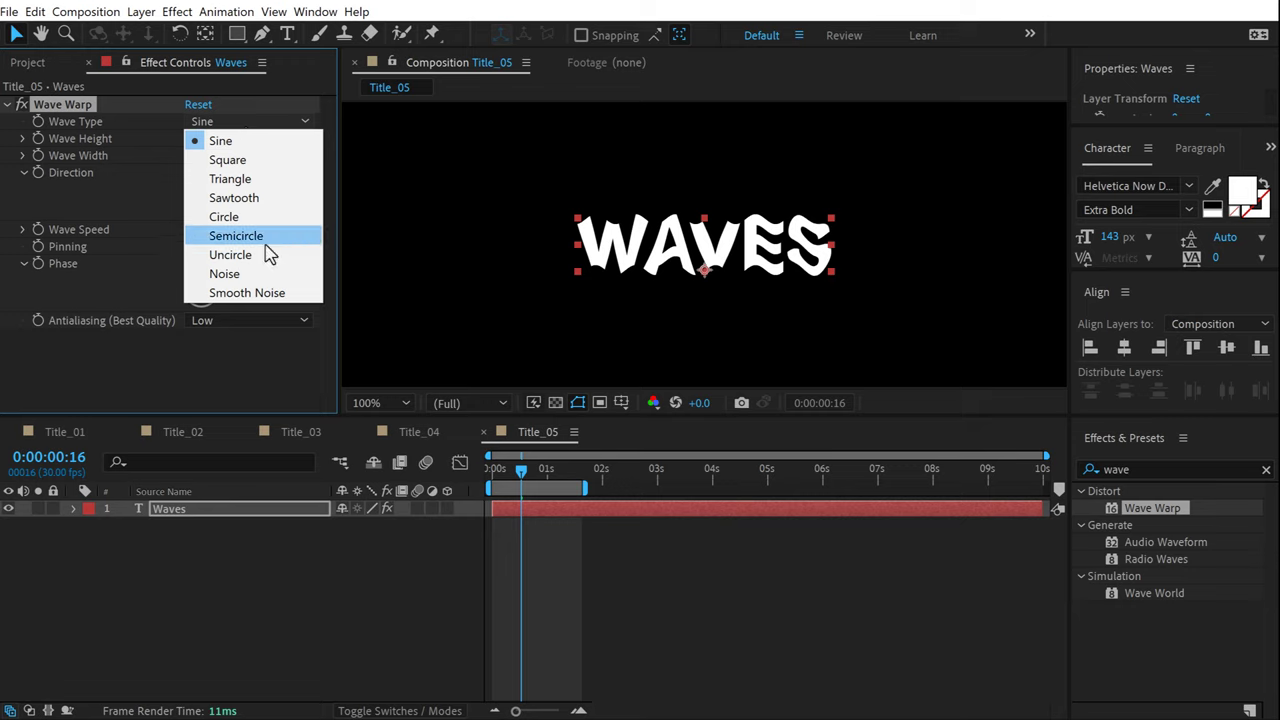
pyautogui.click(241, 200)
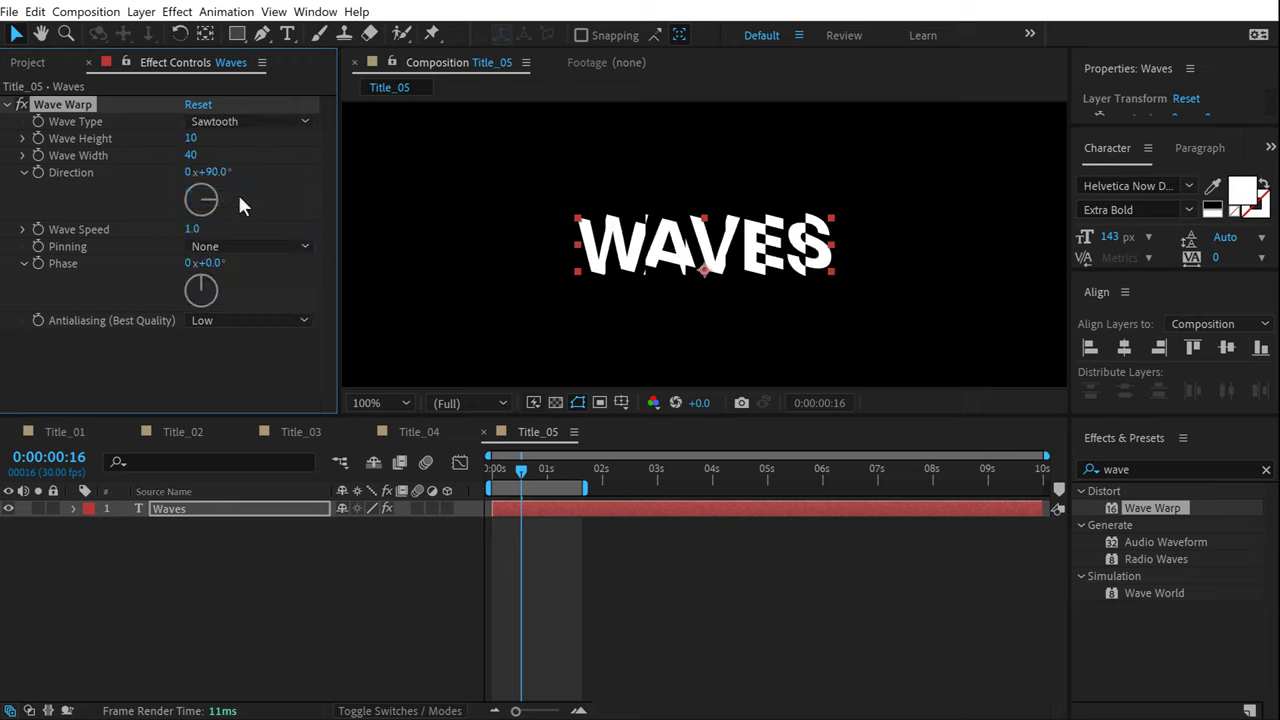
# Set Wave Warp height 20, width 80, direction 0° and speed 0.7.
pyautogui.click(193, 142)
pyautogui.write('20')
pyautogui.click(293, 145)
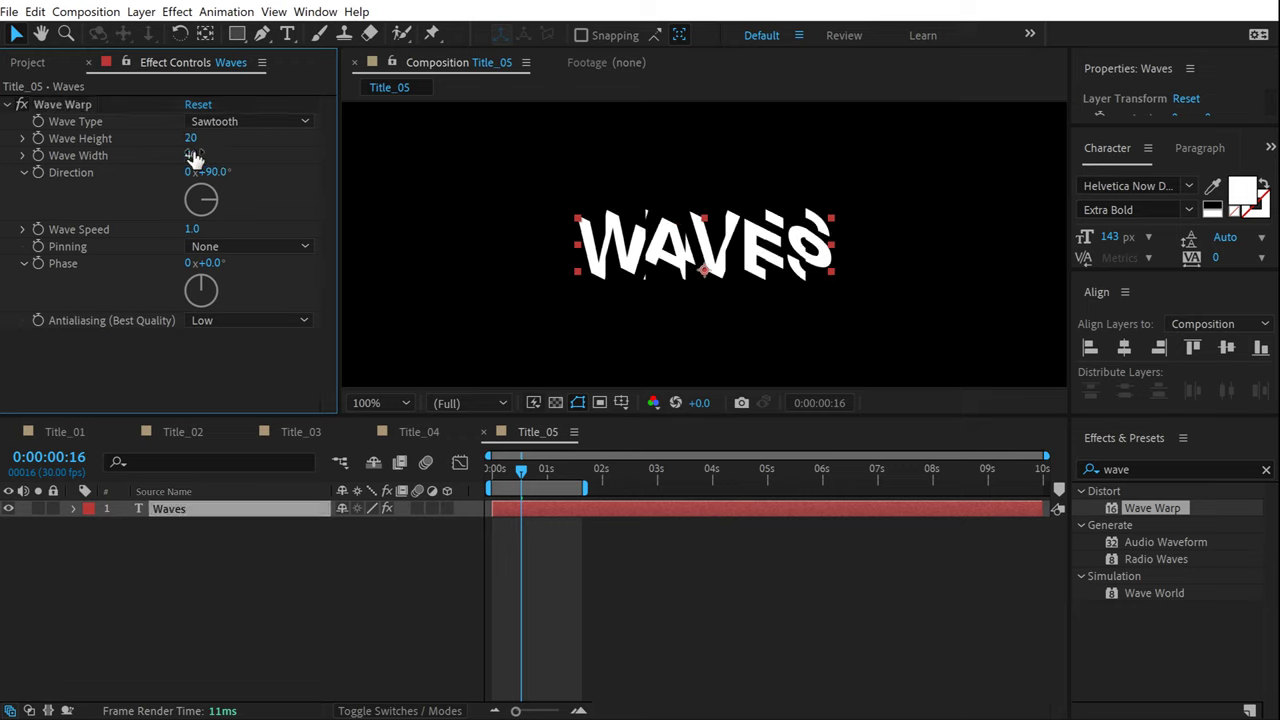
pyautogui.click(193, 156)
pyautogui.write('80')
pyautogui.click(317, 148)
pyautogui.click(211, 172)
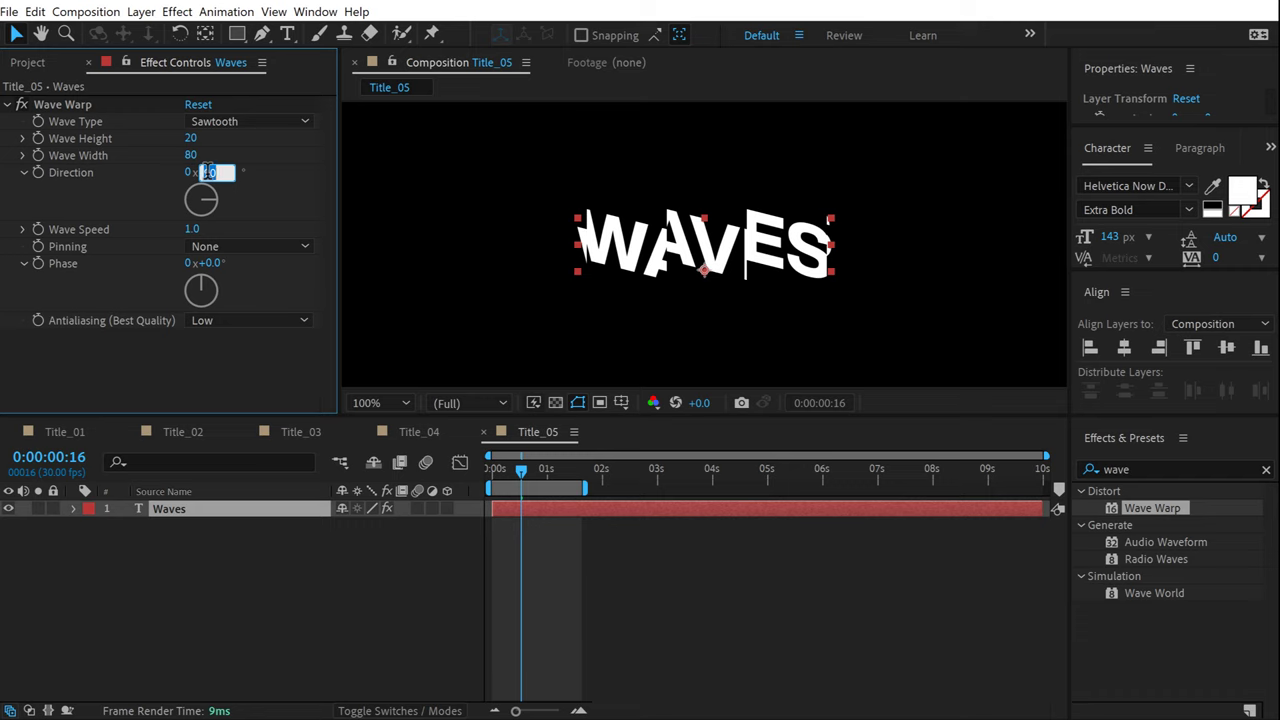
pyautogui.press('Return')
pyautogui.click(192, 231)
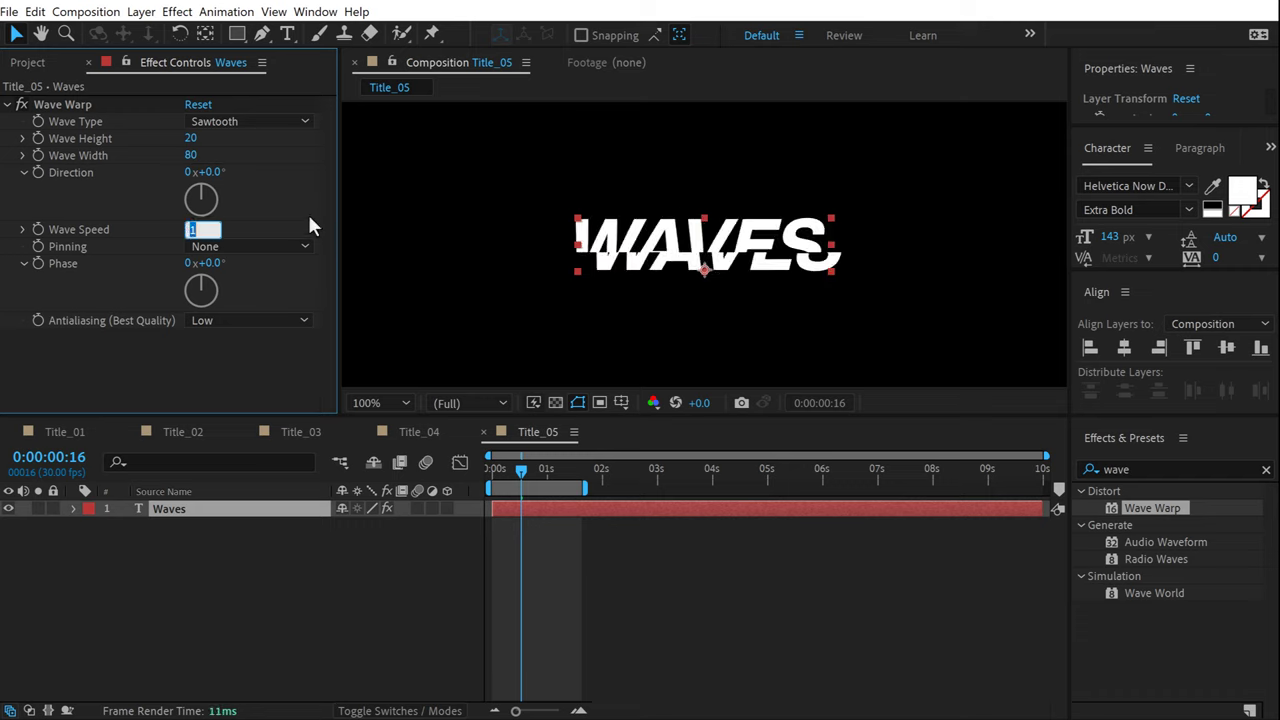
pyautogui.write('0.7')
pyautogui.click(592, 489)
# Extend the work area to about 6 seconds and preview the waving title.
pyautogui.press('space')
pyautogui.moveTo(592, 489); pyautogui.dragTo(850, 491)
pyautogui.press('space')
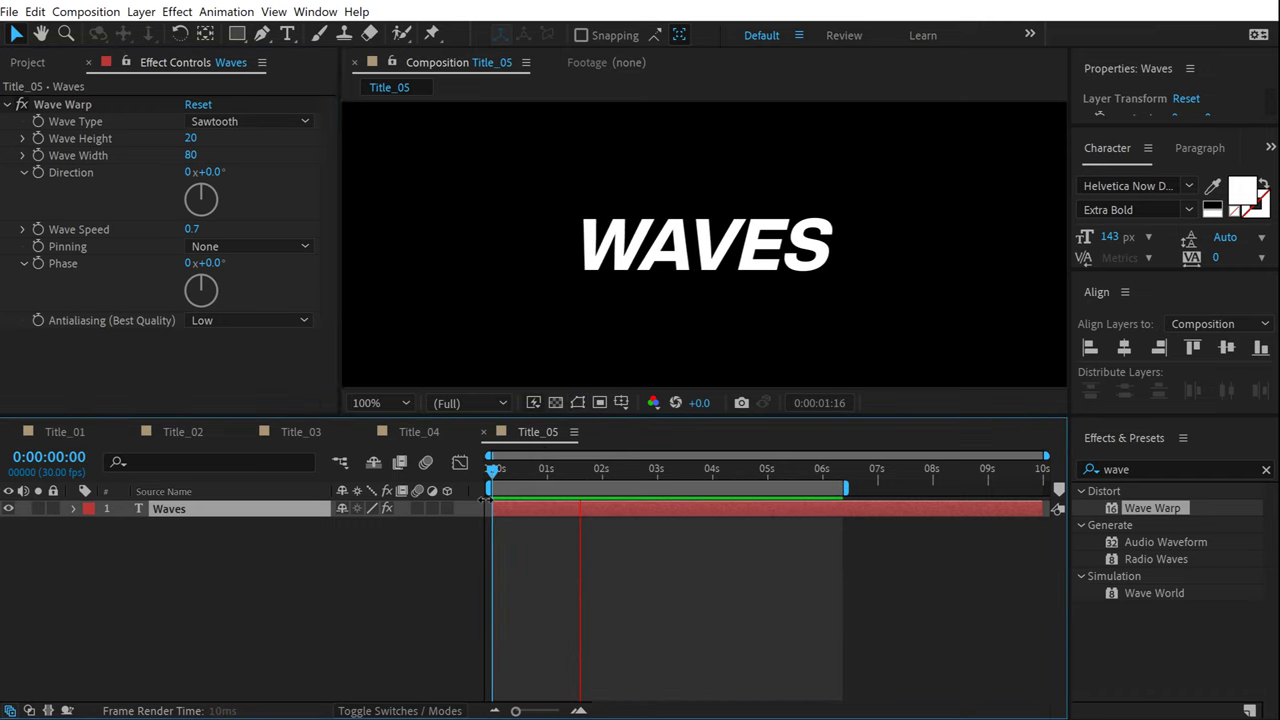